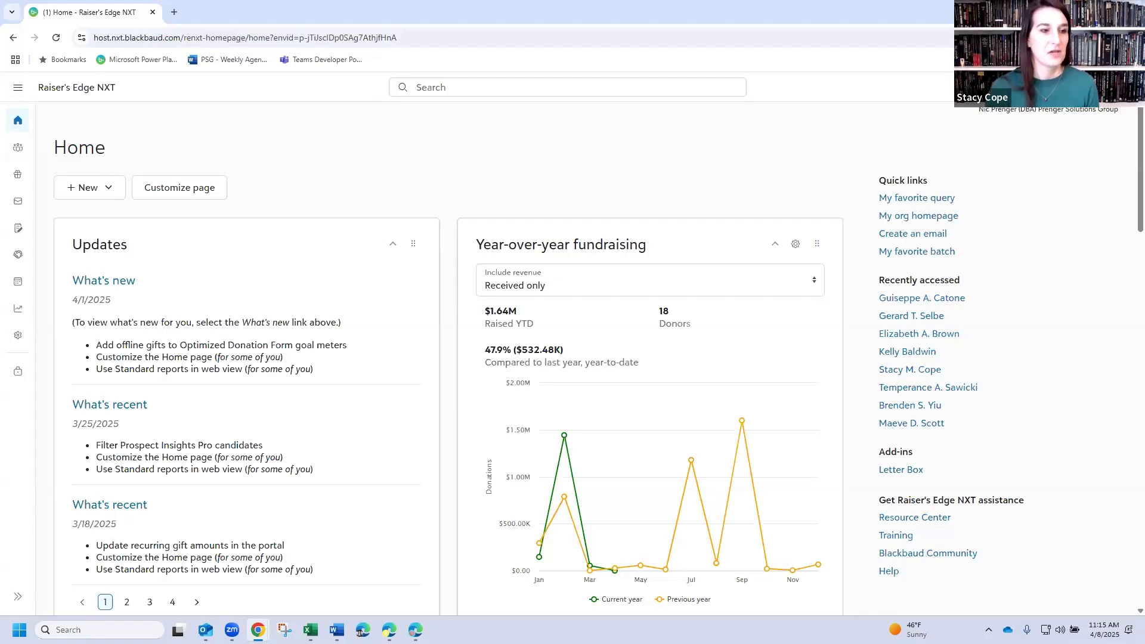
{"action": "mouse_move", "coordinate": [18, 316]}
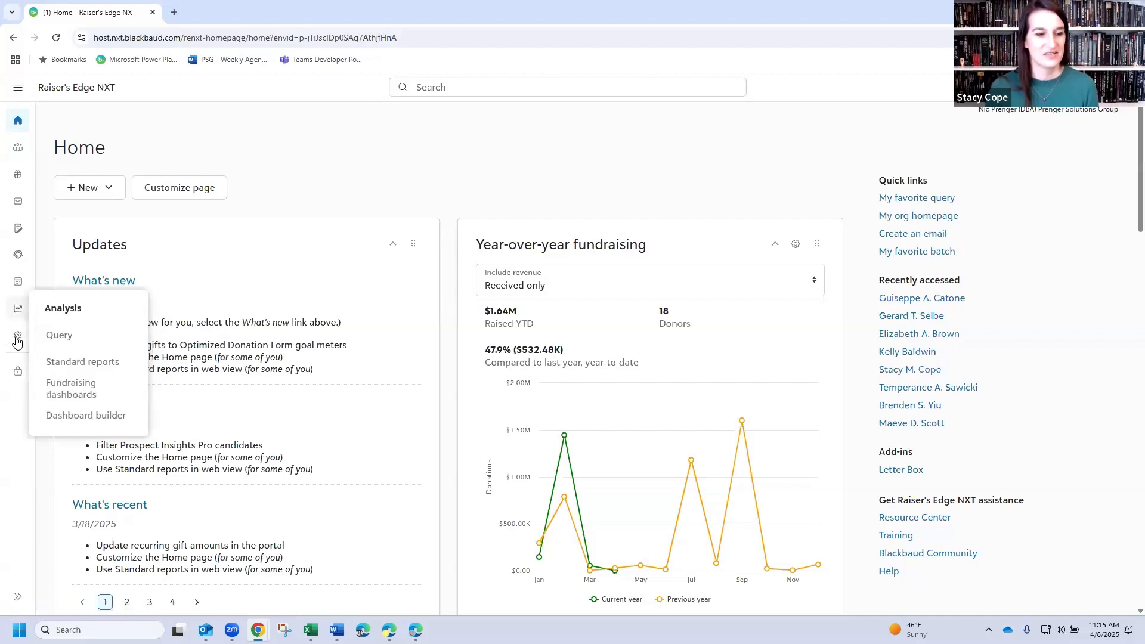
{"action": "left_click", "coordinate": [18, 596]}
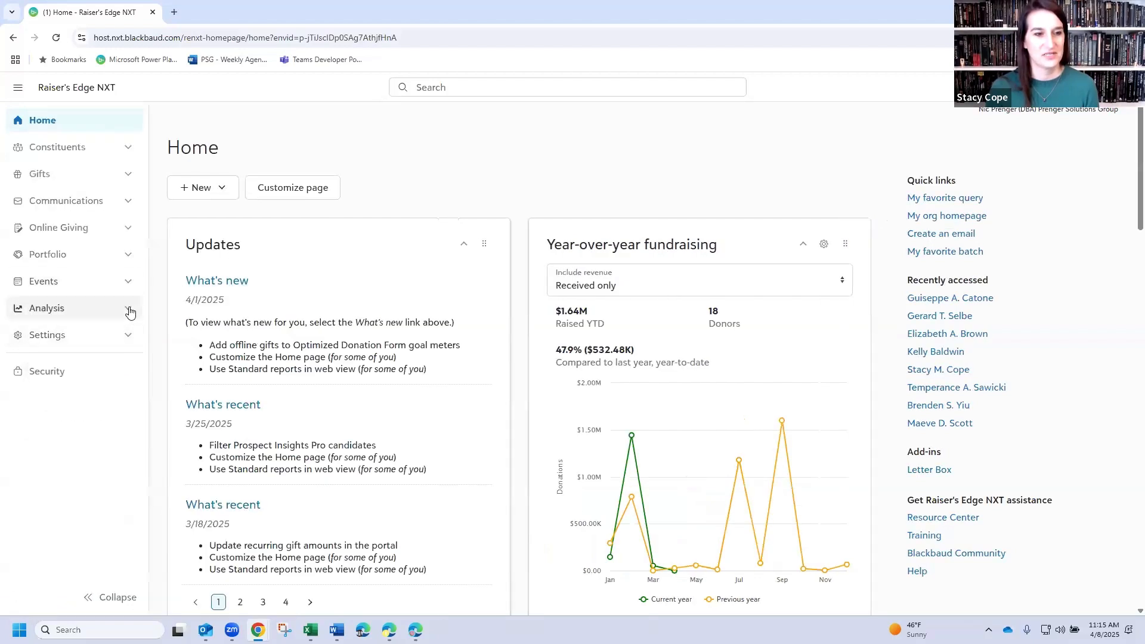
{"action": "left_click", "coordinate": [129, 310]}
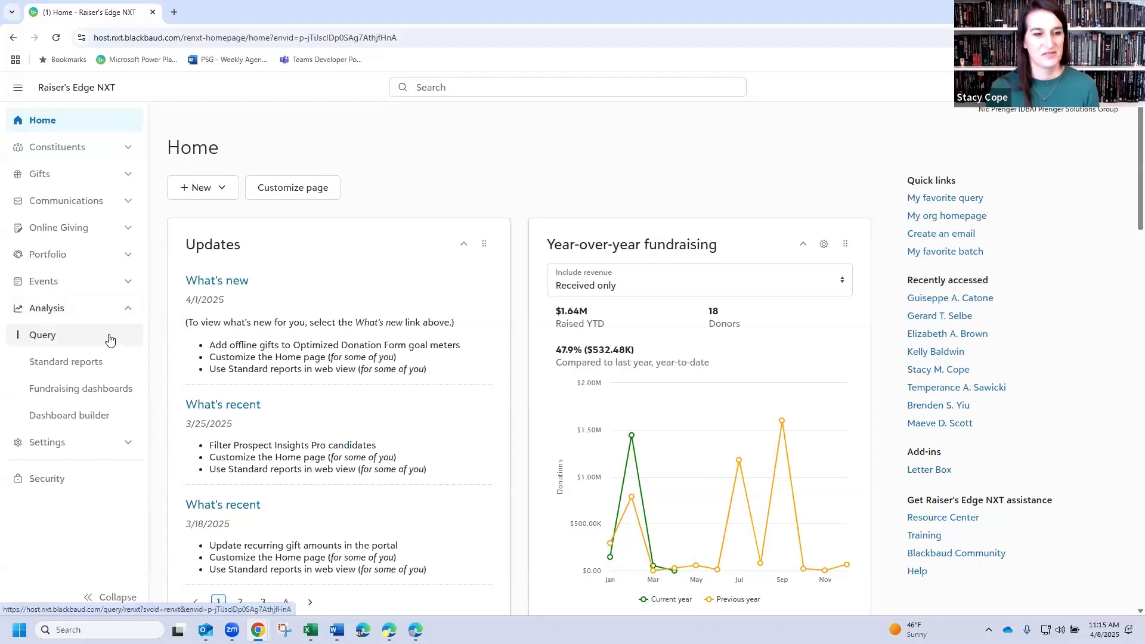
{"action": "left_click", "coordinate": [99, 599]}
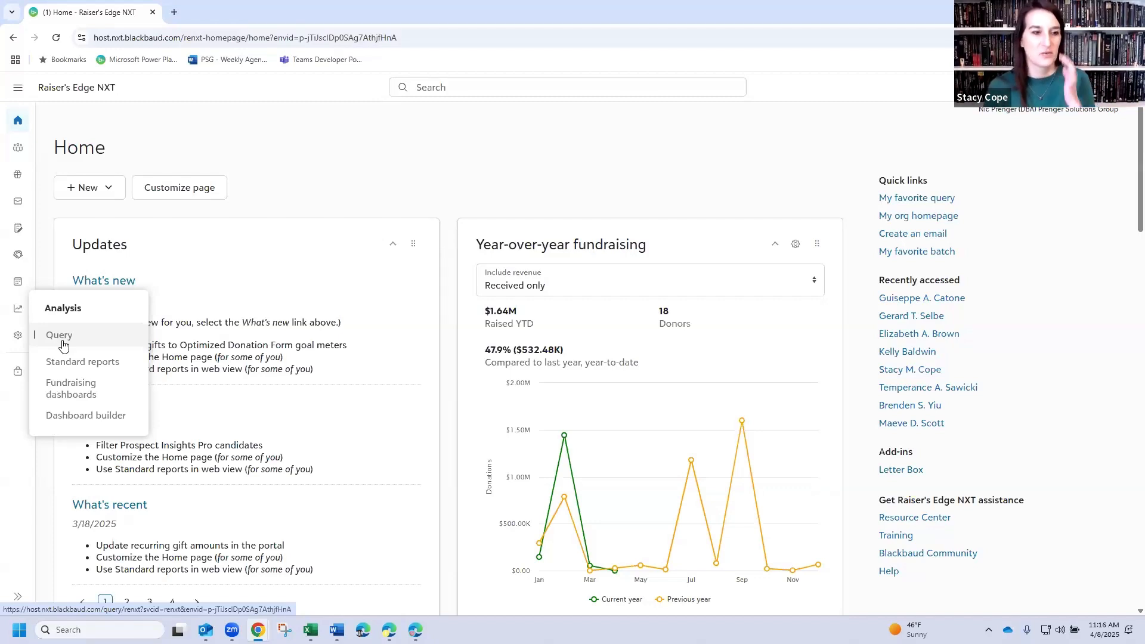
- Open the Query page from the Analysis area in a separate browser tab next to the Home page
{"action": "right_click", "coordinate": [60, 338]}
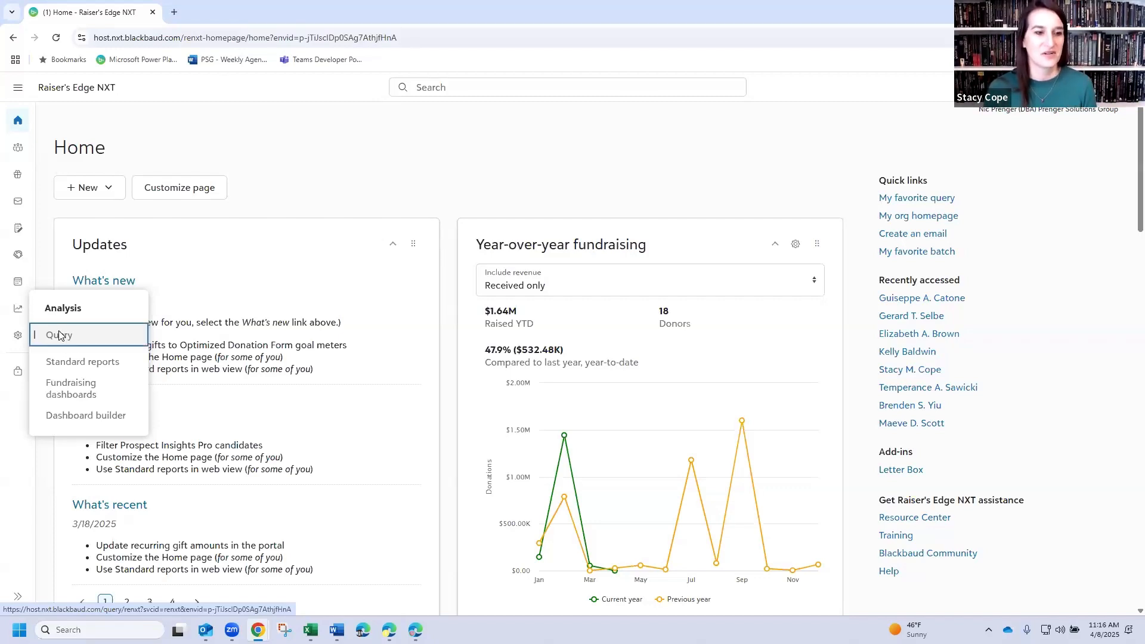
{"action": "left_click", "coordinate": [97, 348]}
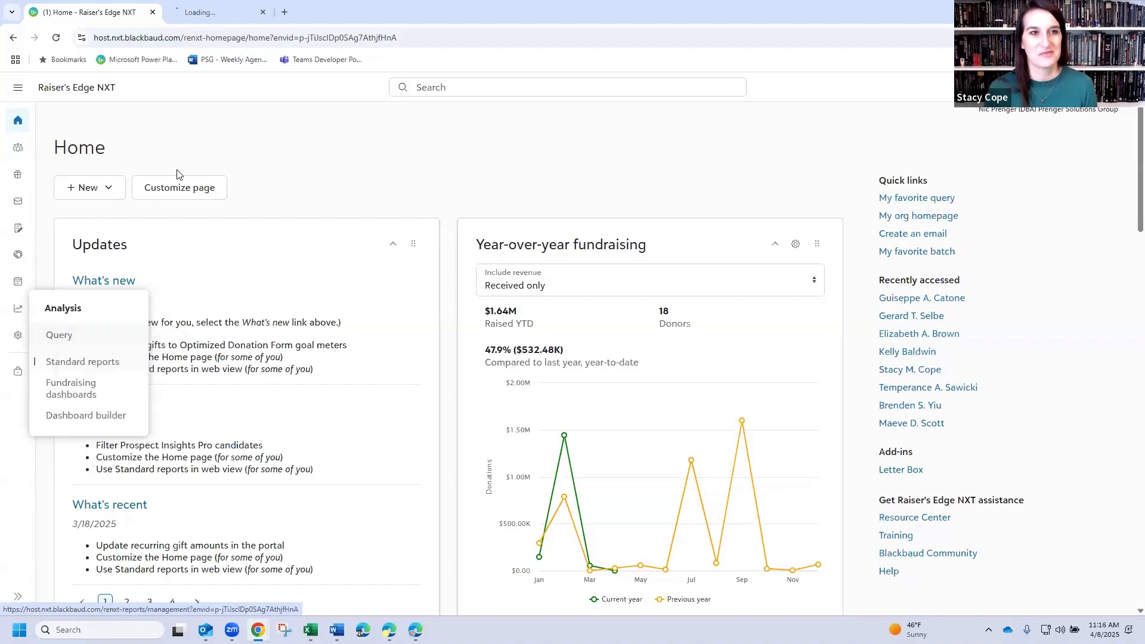
{"action": "left_click", "coordinate": [231, 17]}
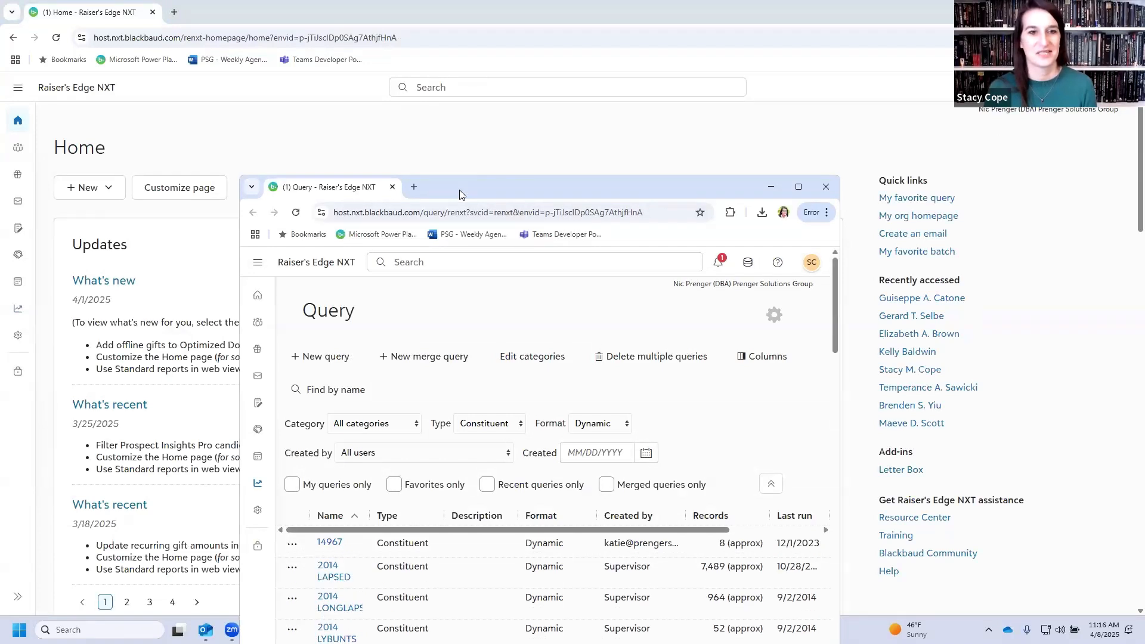
{"action": "left_click_drag", "start_coordinate": [459, 190], "coordinate": [424, 184]}
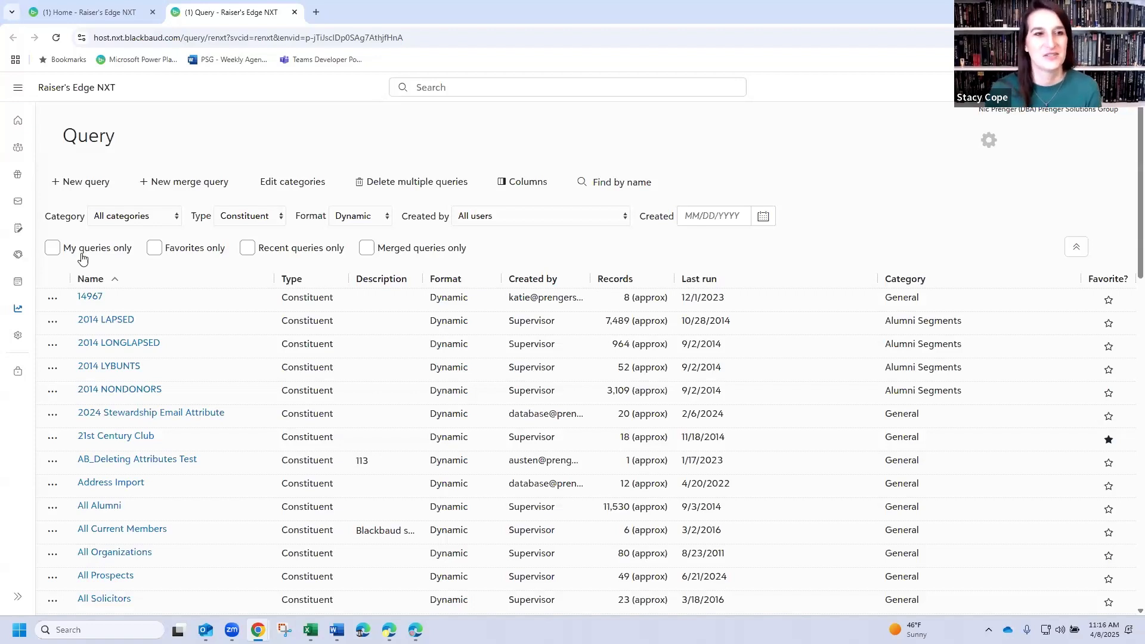
- Filter the query list to the Alumni Segments category and search it by name for "nebraska"
{"action": "left_click", "coordinate": [144, 218]}
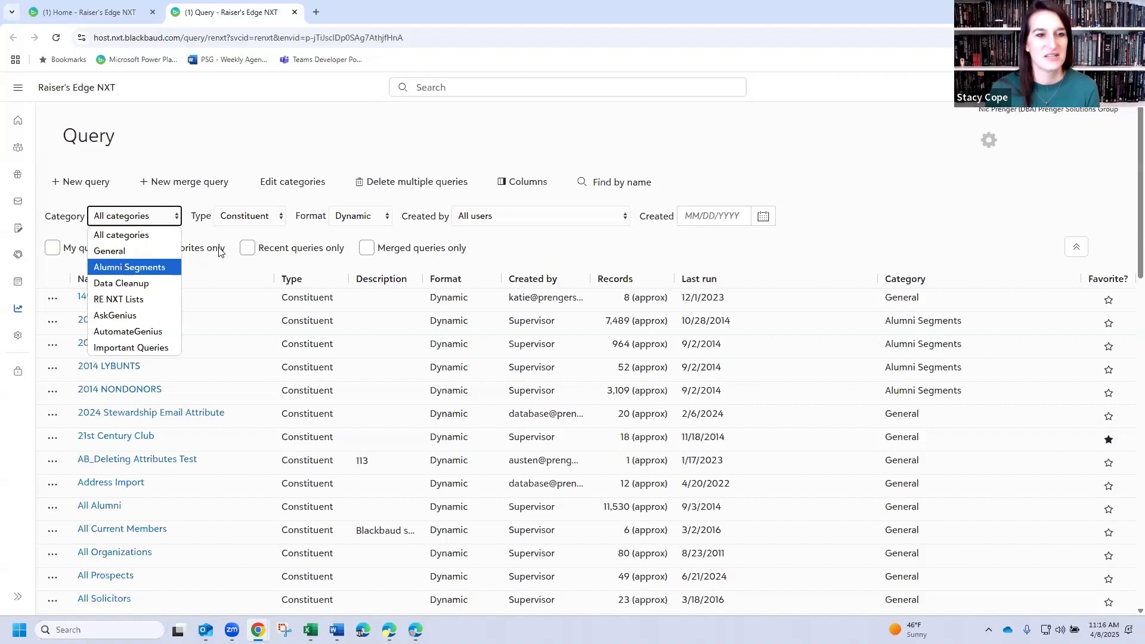
{"action": "left_click", "coordinate": [126, 267]}
{"action": "left_click", "coordinate": [624, 187]}
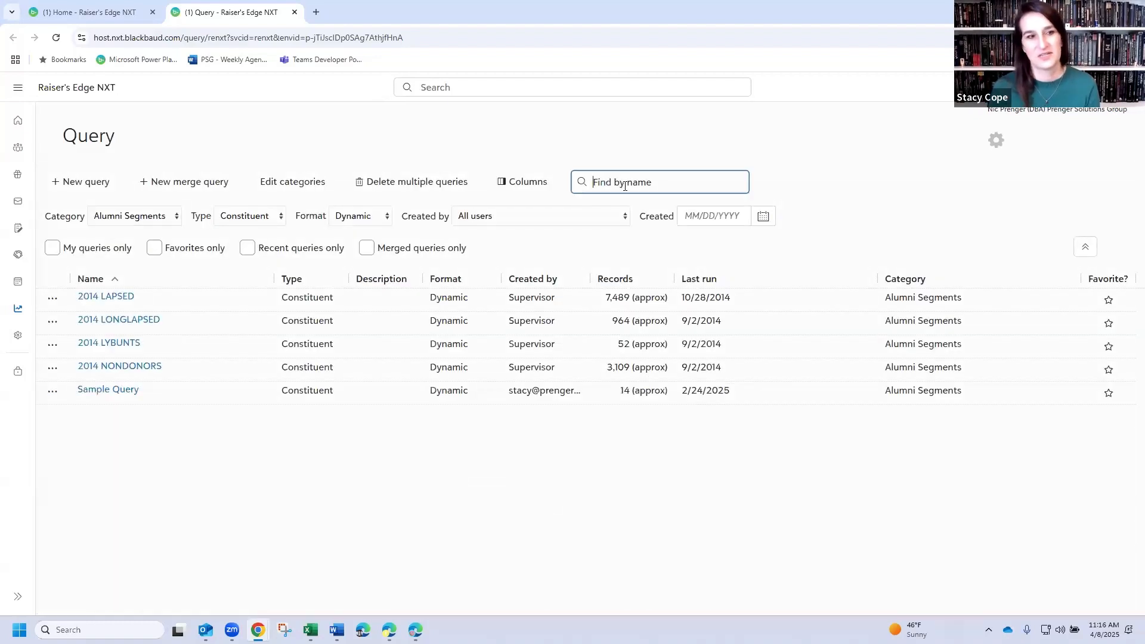
{"action": "type", "text": "nebraska"}
{"action": "key", "text": "Return"}
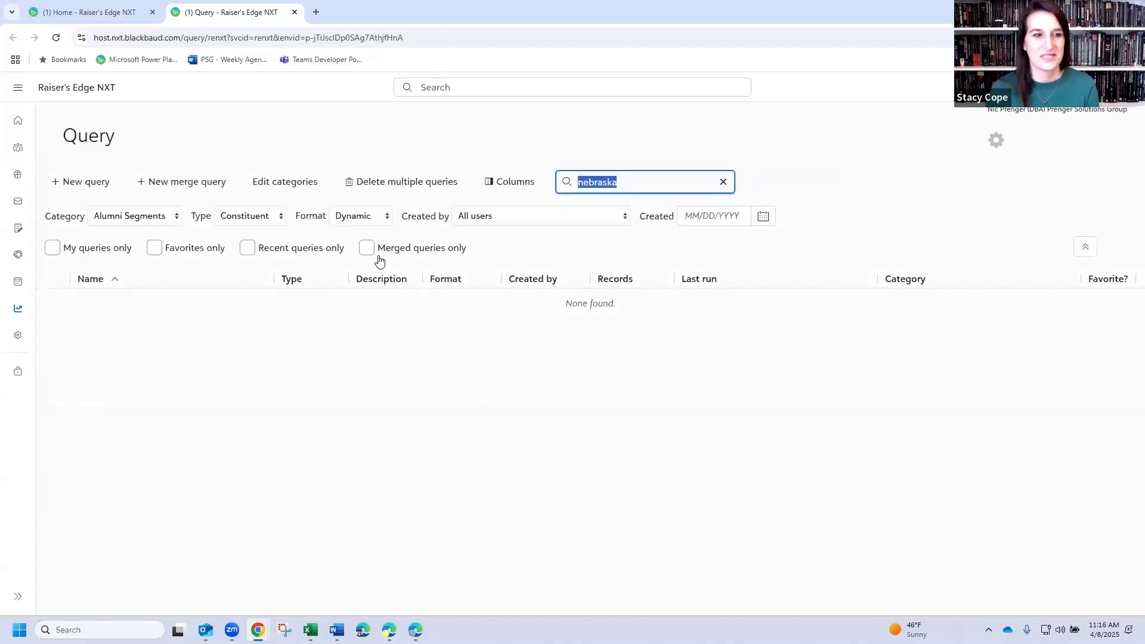
- Switch the category filter to Important Queries for the same name search, and clear the search text
{"action": "left_click", "coordinate": [136, 213]}
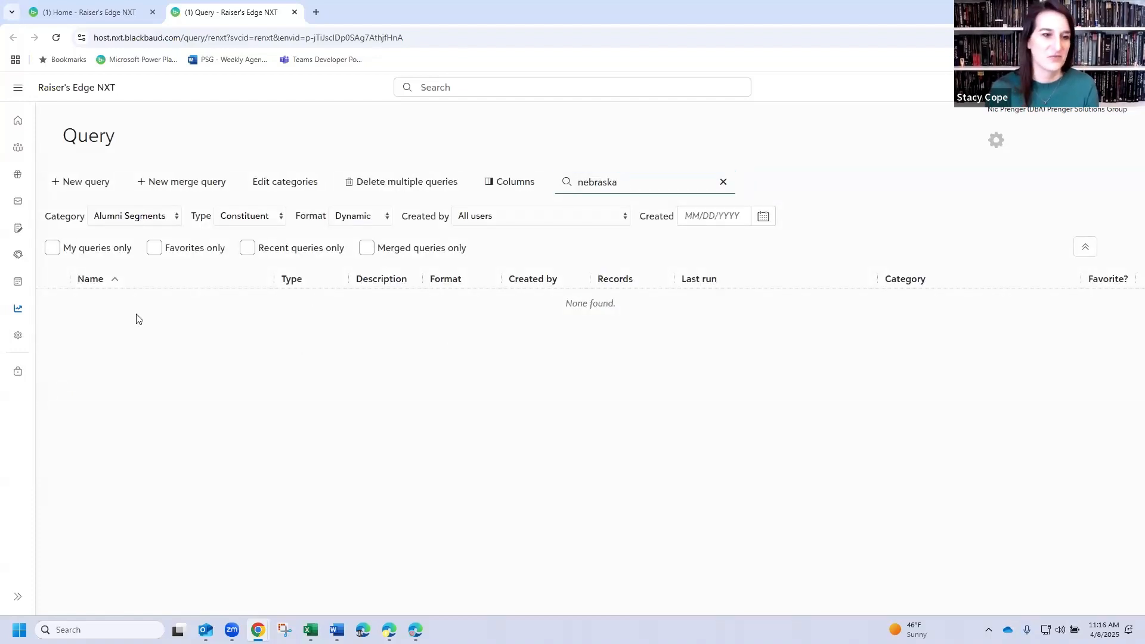
{"action": "left_click", "coordinate": [142, 342]}
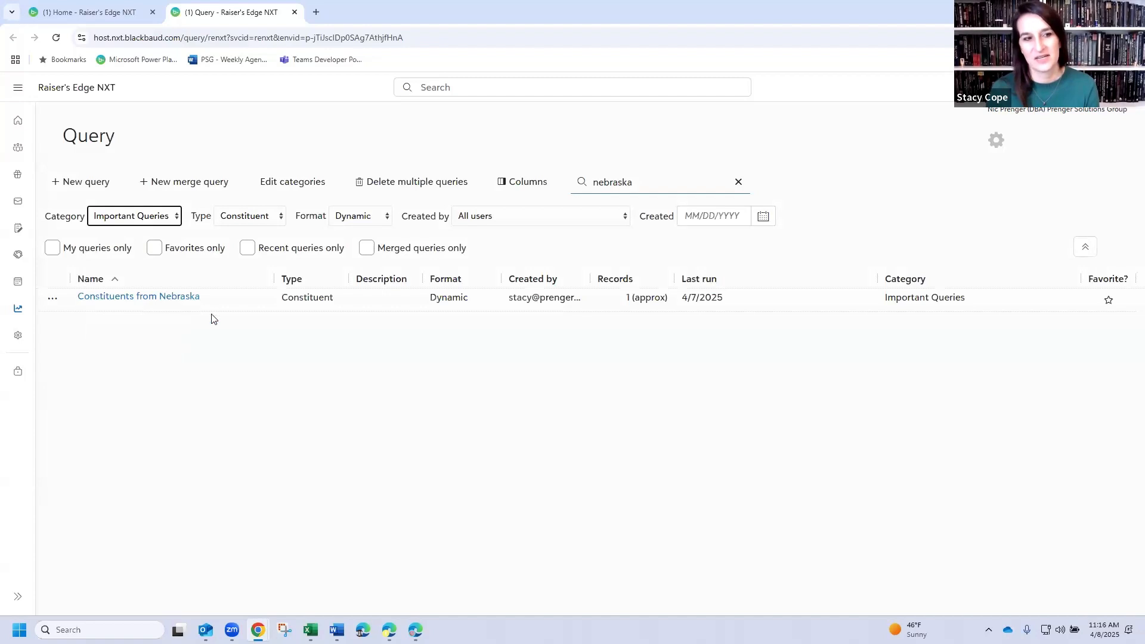
{"action": "left_click", "coordinate": [737, 182]}
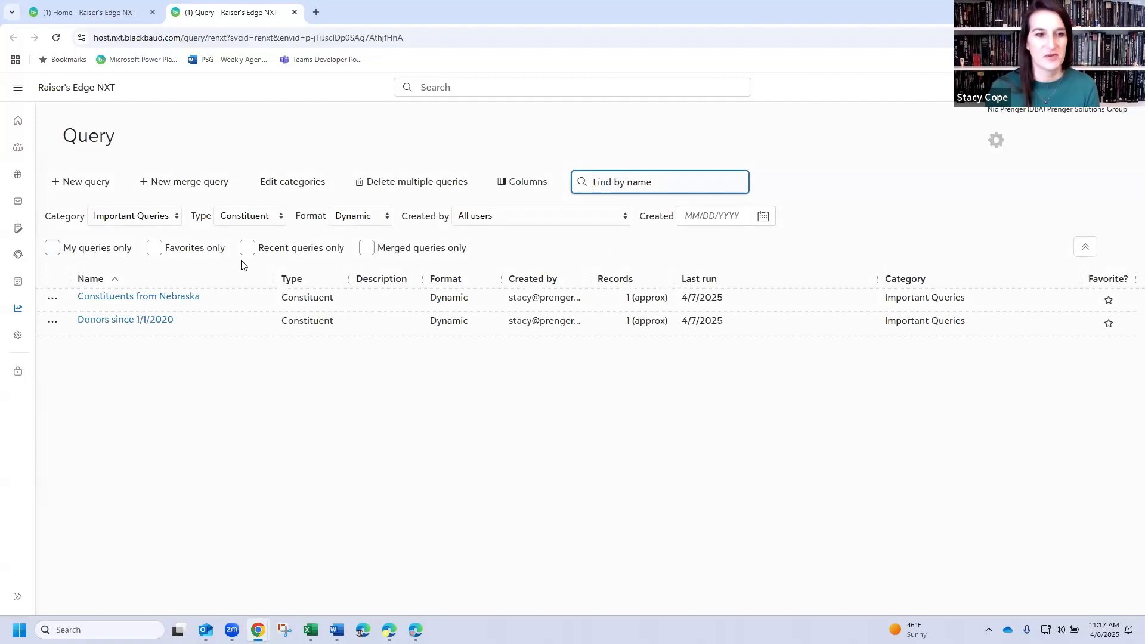
- Set the query list filters to show all categories, all types and all formats
{"action": "left_click", "coordinate": [107, 219]}
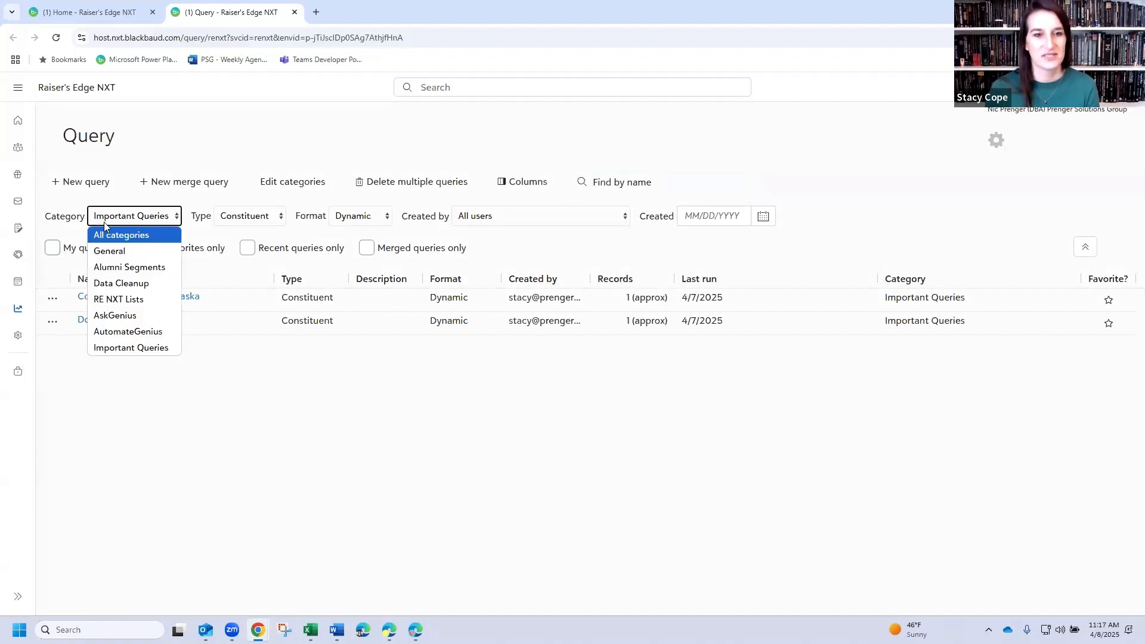
{"action": "left_click", "coordinate": [359, 221]}
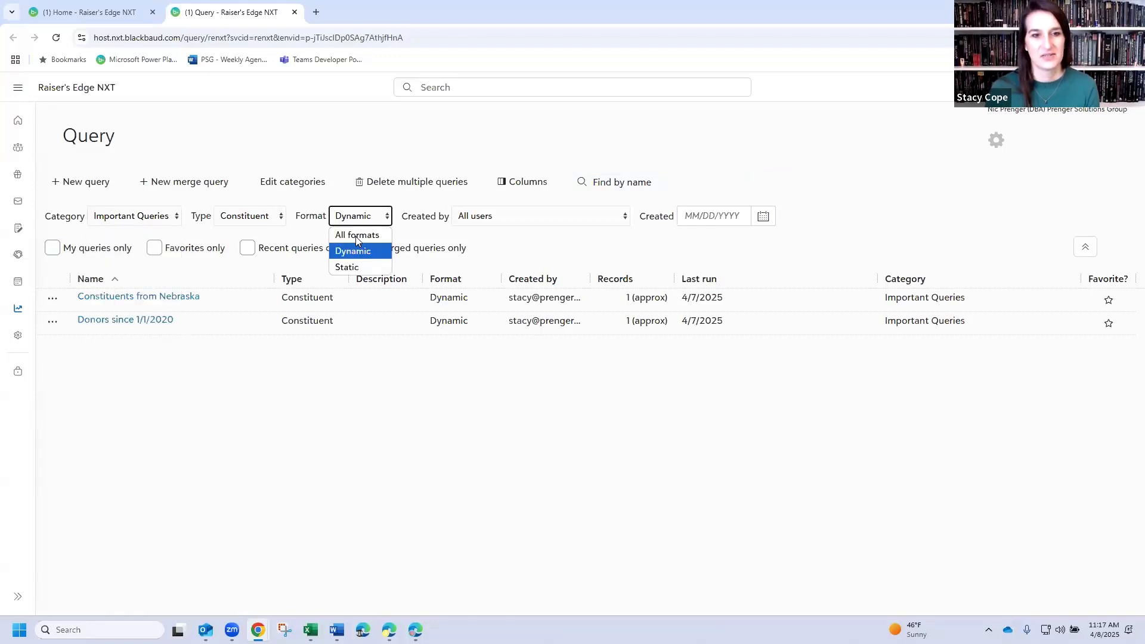
{"action": "left_click", "coordinate": [356, 235]}
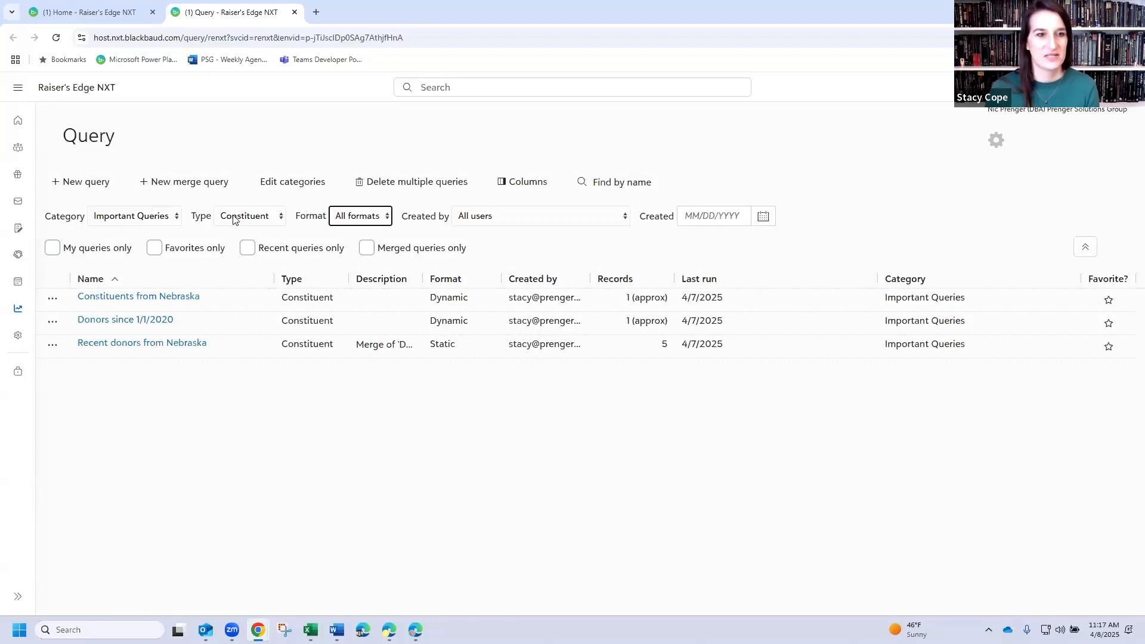
{"action": "left_click", "coordinate": [152, 223]}
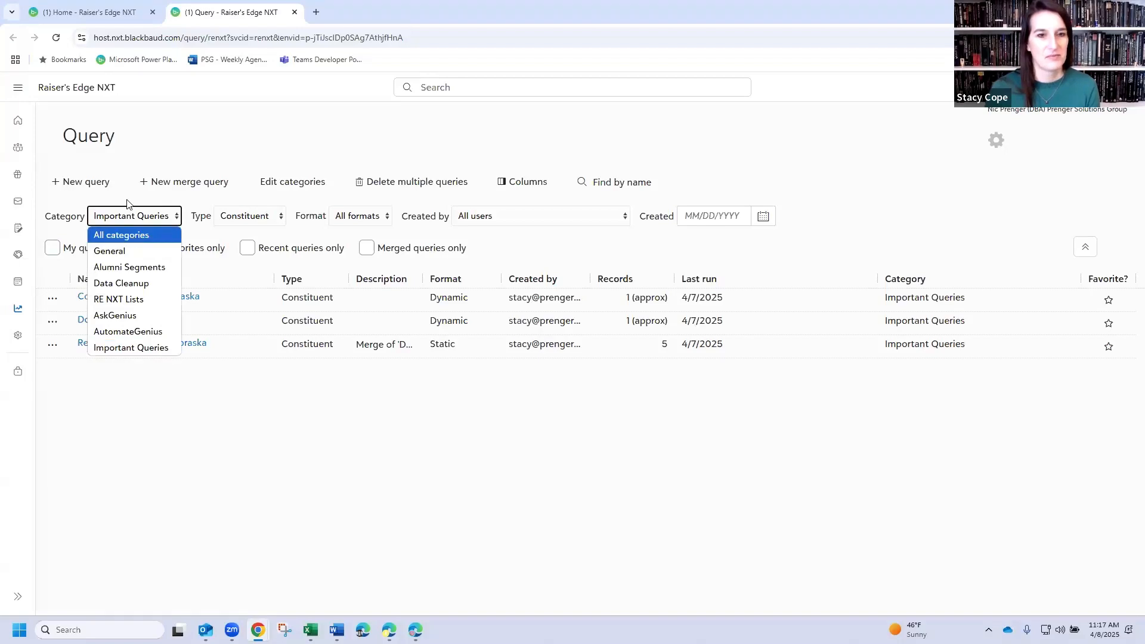
{"action": "left_click", "coordinate": [132, 232]}
{"action": "left_click", "coordinate": [376, 214]}
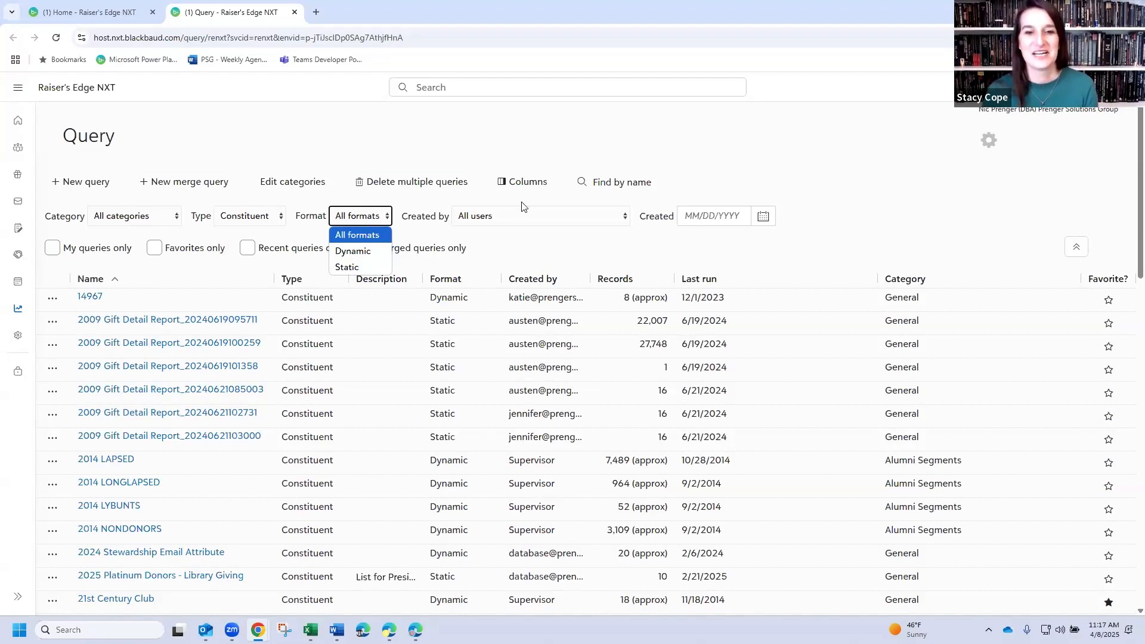
{"action": "left_click", "coordinate": [242, 216]}
{"action": "left_click", "coordinate": [241, 215]}
{"action": "left_click", "coordinate": [241, 237]}
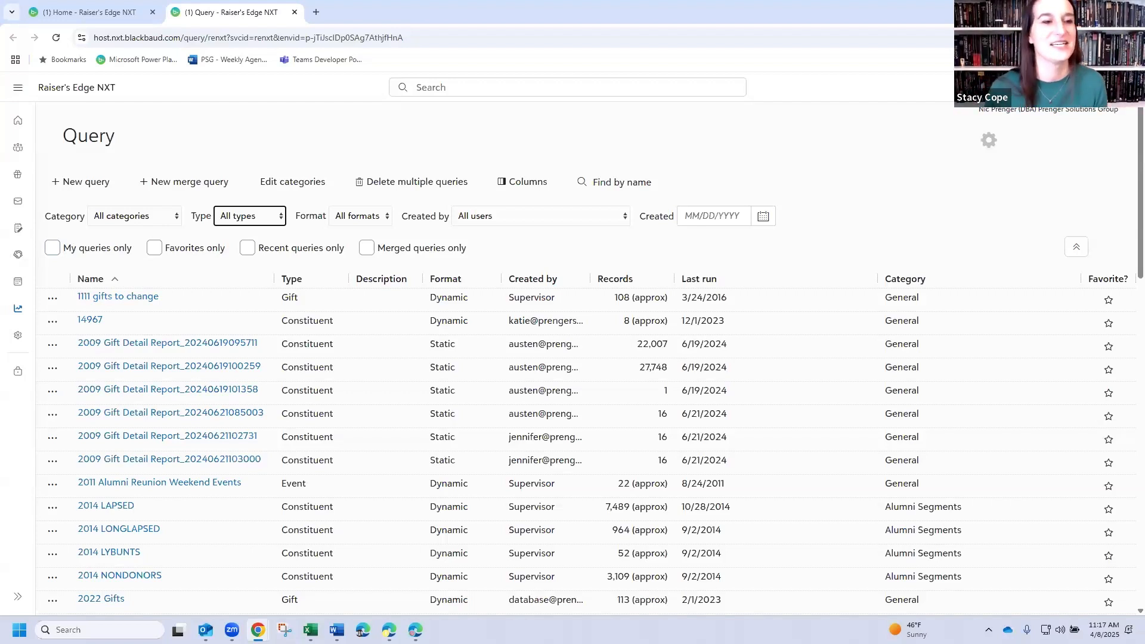
- Create a new Constituent query in Dynamic format and look over its Constituent Information fields
{"action": "left_click", "coordinate": [75, 183]}
{"action": "left_click", "coordinate": [464, 191]}
{"action": "left_click", "coordinate": [463, 209]}
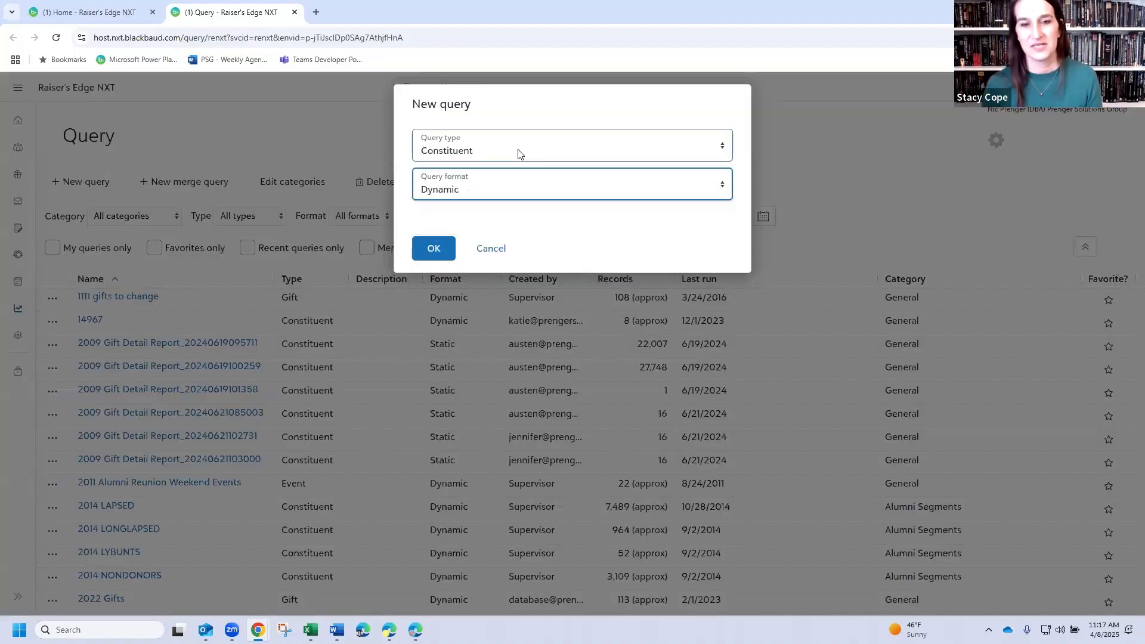
{"action": "left_click", "coordinate": [428, 252]}
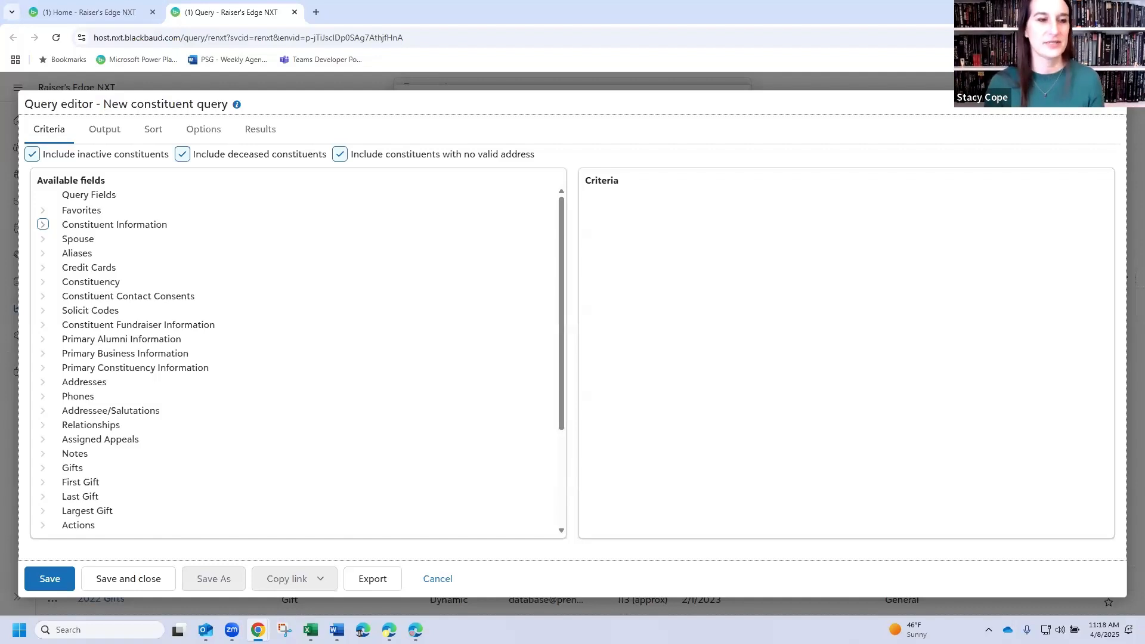
{"action": "left_click", "coordinate": [42, 226]}
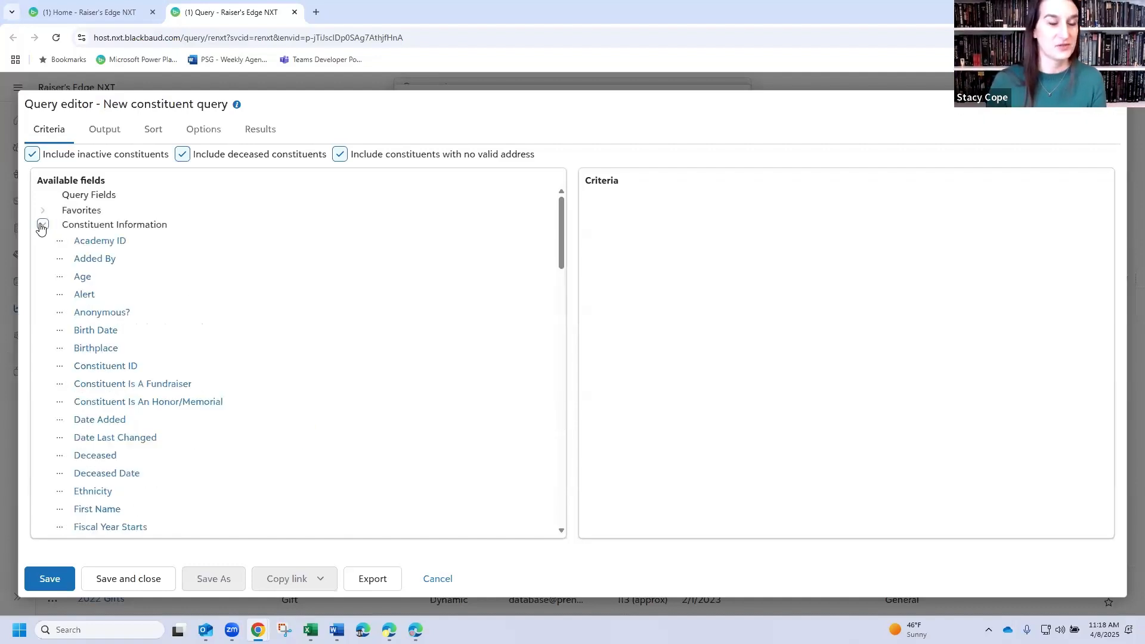
{"action": "left_click", "coordinate": [40, 224]}
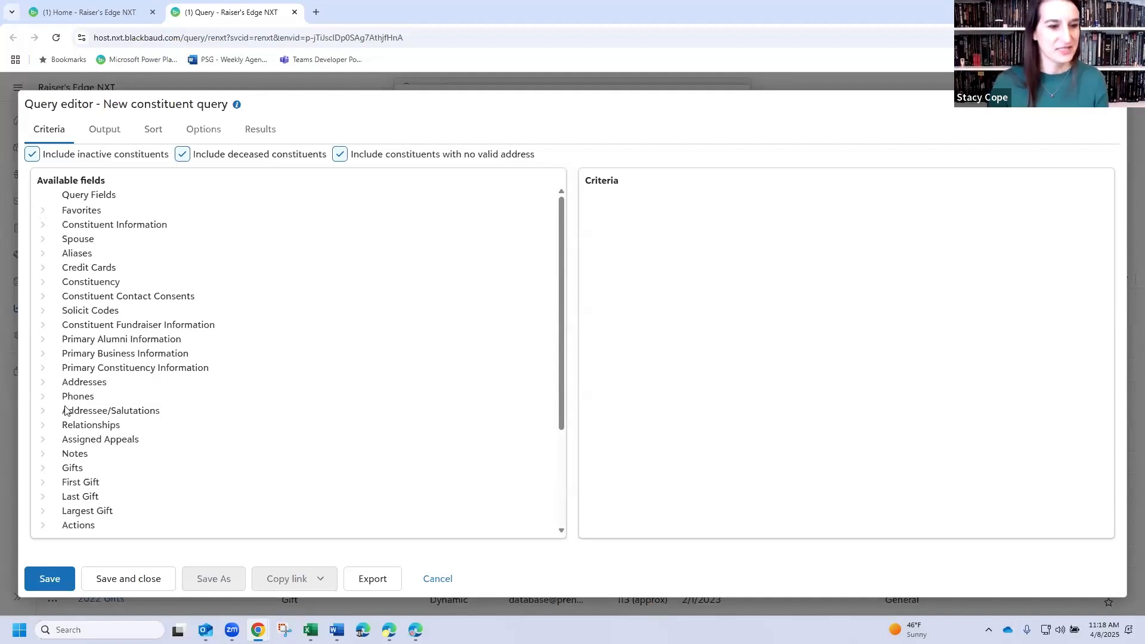
- Add a criterion from the Gifts fields requiring a Gift Date greater than or equal to 01/01/2020
{"action": "left_click", "coordinate": [42, 468]}
{"action": "scroll", "coordinate": [233, 379], "scroll_direction": "down", "scroll_amount": 6}
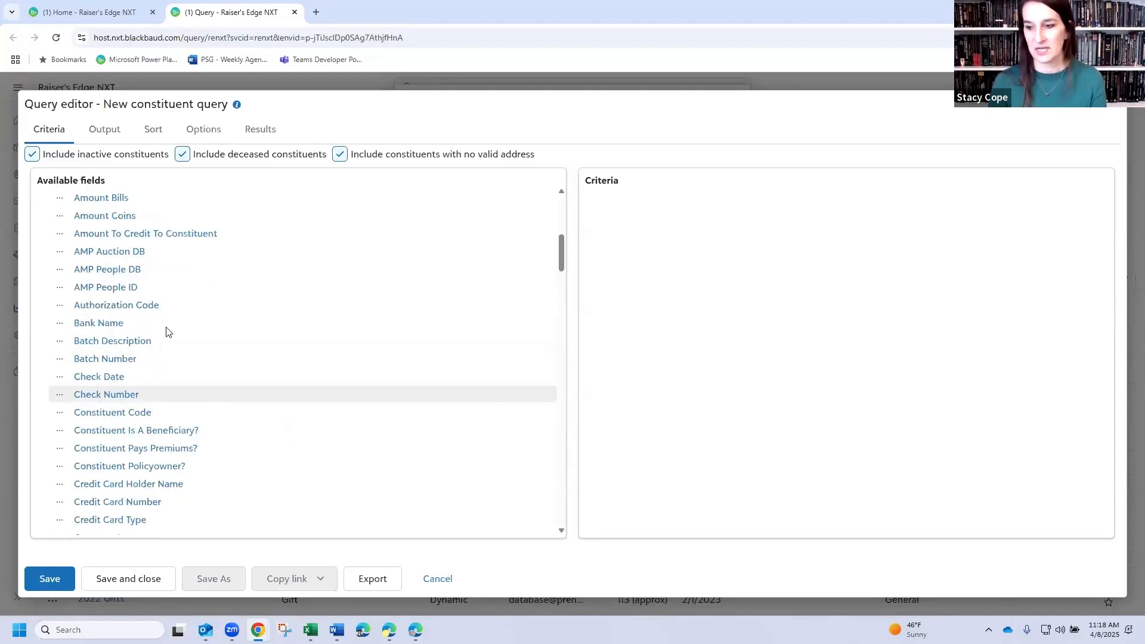
{"action": "scroll", "coordinate": [161, 373], "scroll_direction": "down", "scroll_amount": 8}
{"action": "scroll", "coordinate": [127, 371], "scroll_direction": "down", "scroll_amount": 4}
{"action": "scroll", "coordinate": [126, 370], "scroll_direction": "up", "scroll_amount": 4}
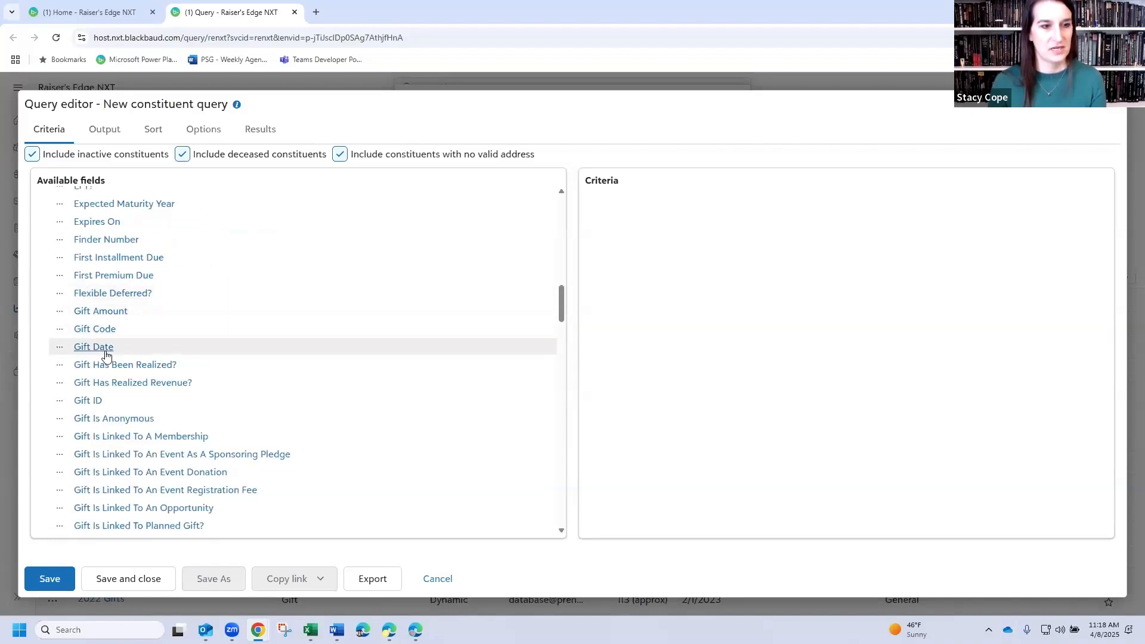
{"action": "left_click", "coordinate": [105, 352]}
{"action": "key", "text": "g"}
{"action": "key", "text": "g"}
{"action": "key", "text": "Tab"}
{"action": "key", "text": "Tab"}
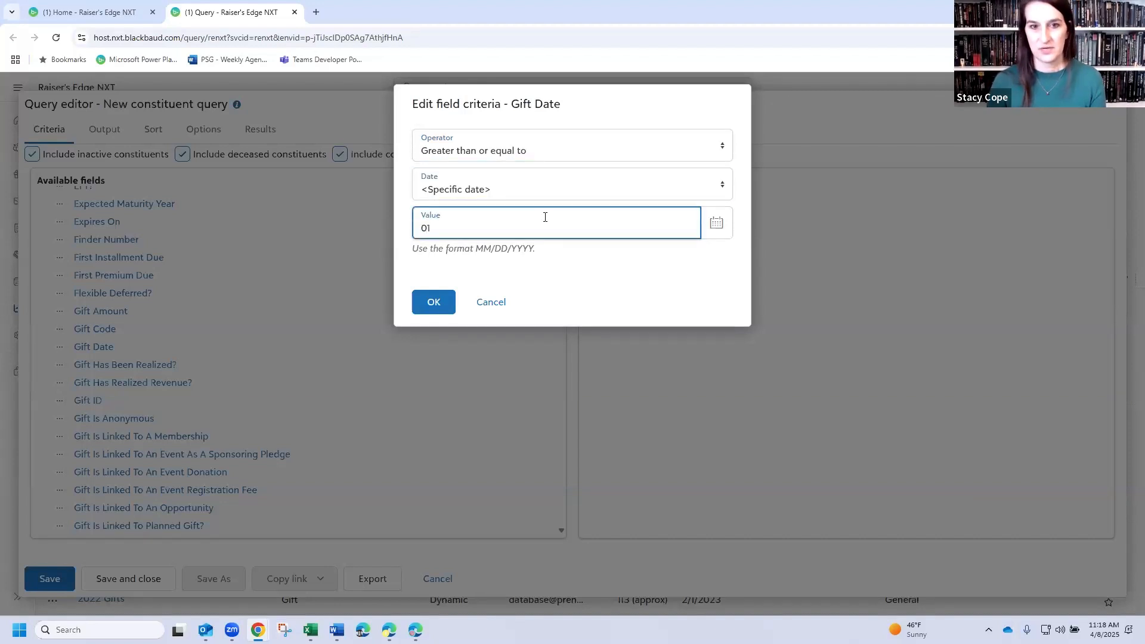
{"action": "type", "text": "01/01/2020"}
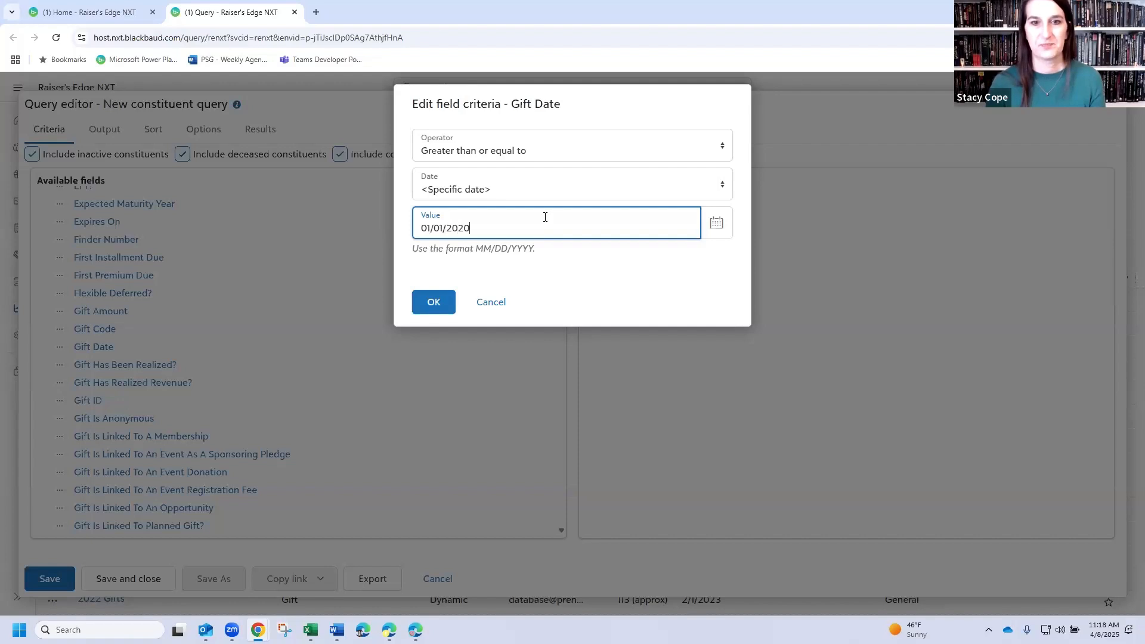
{"action": "left_click", "coordinate": [437, 323]}
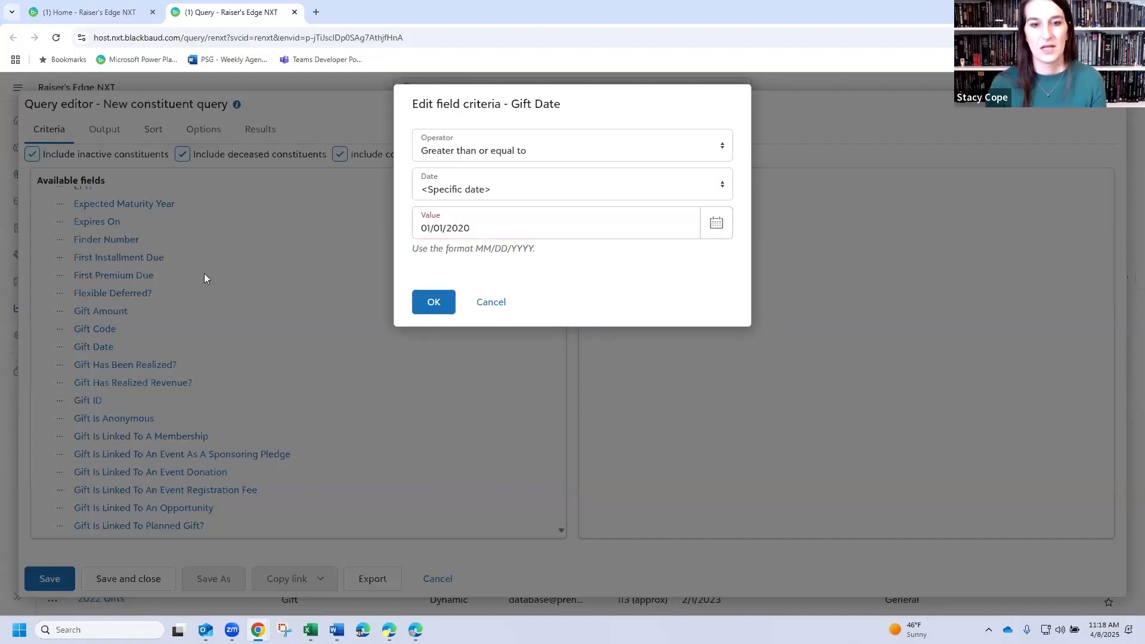
{"action": "left_click", "coordinate": [443, 307]}
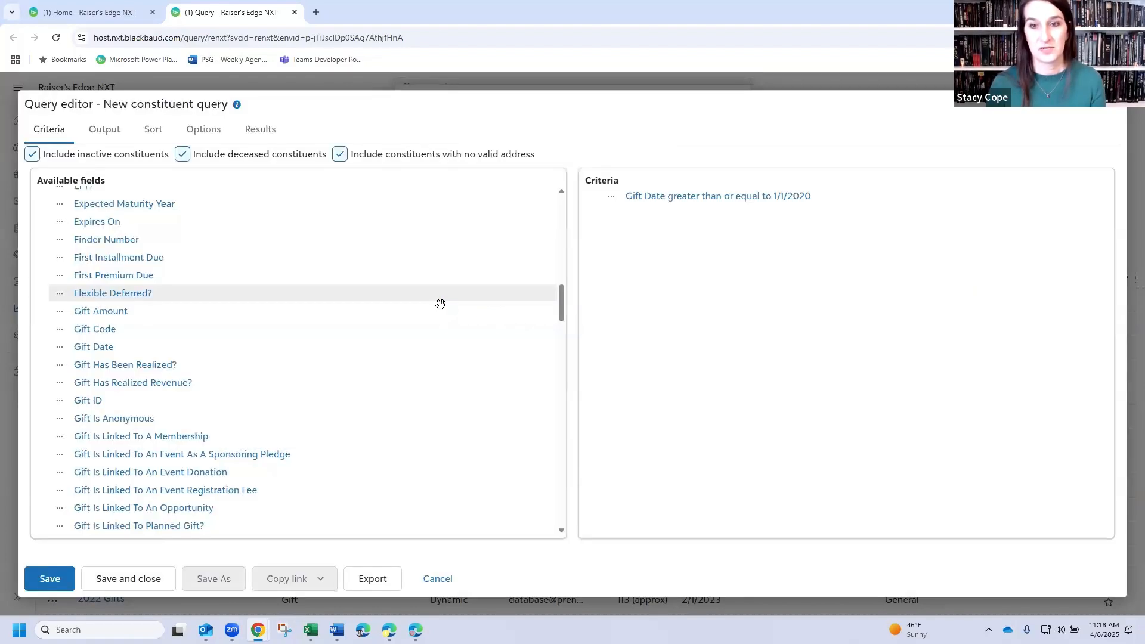
- Save and close the query as "Recent donors - webinar" in the Important Queries category
{"action": "scroll", "coordinate": [149, 277], "scroll_direction": "up", "scroll_amount": 10}
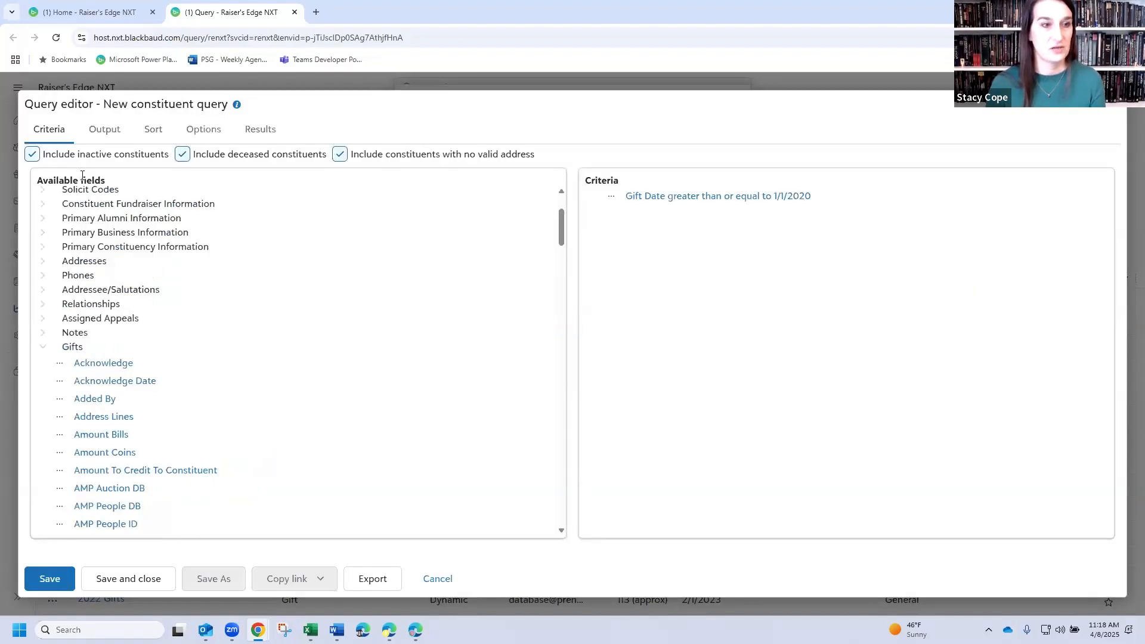
{"action": "left_click", "coordinate": [128, 580]}
{"action": "type", "text": "Recent donors - webinar"}
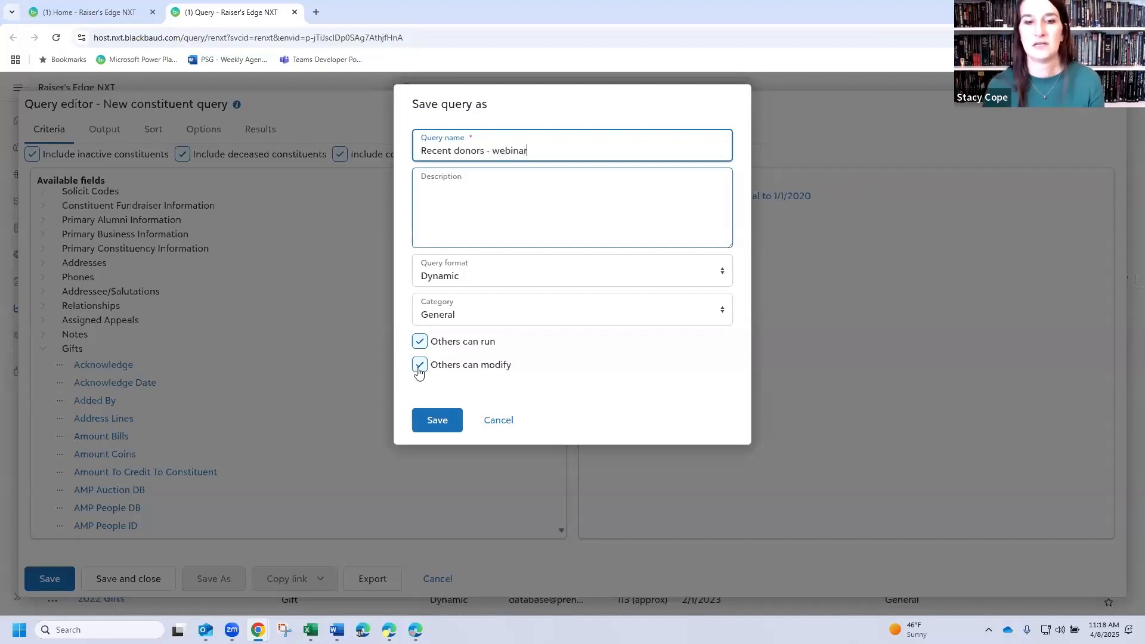
{"action": "left_click", "coordinate": [458, 315]}
{"action": "left_click", "coordinate": [441, 430]}
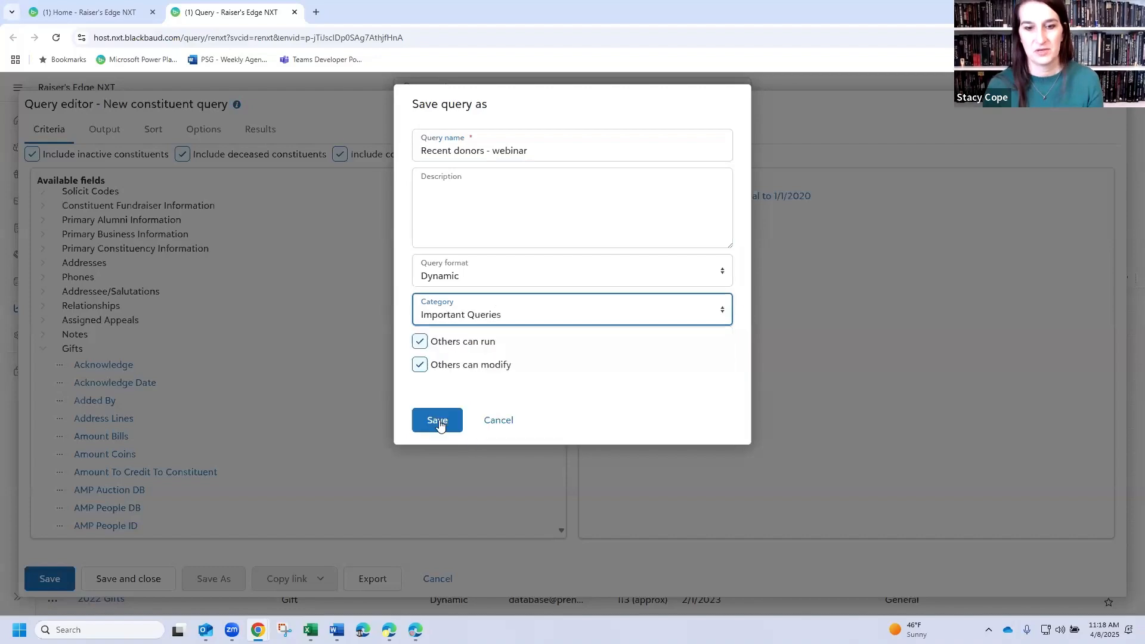
{"action": "left_click", "coordinate": [441, 420]}
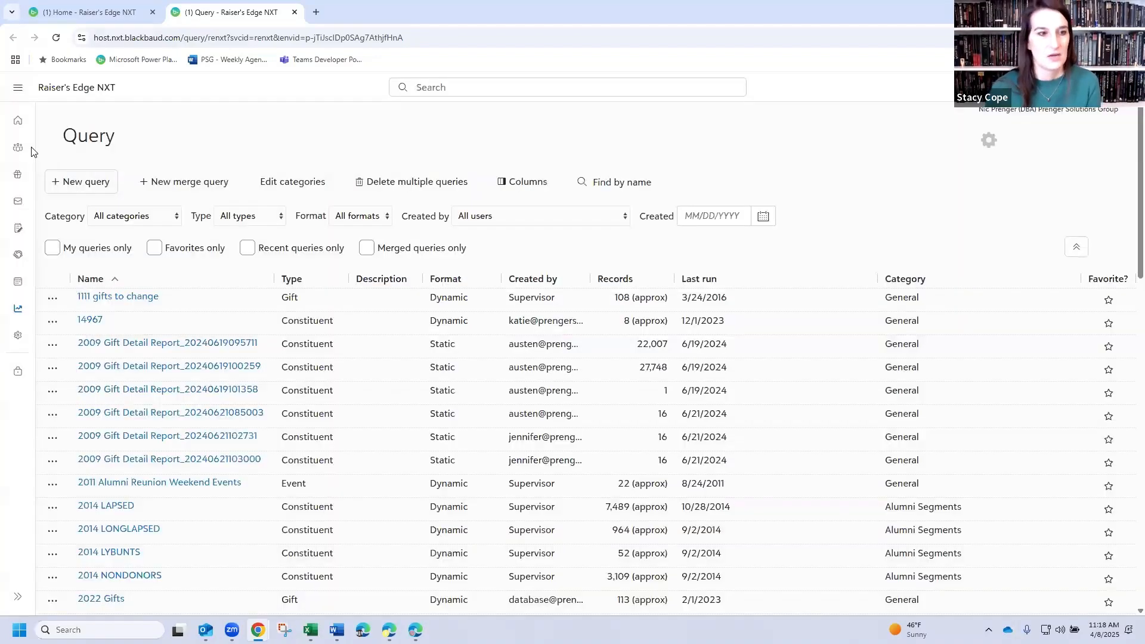
- Create a new Constituent query in Dynamic format and look over its Custom Fields and Relationships field groups
{"action": "left_click", "coordinate": [102, 181]}
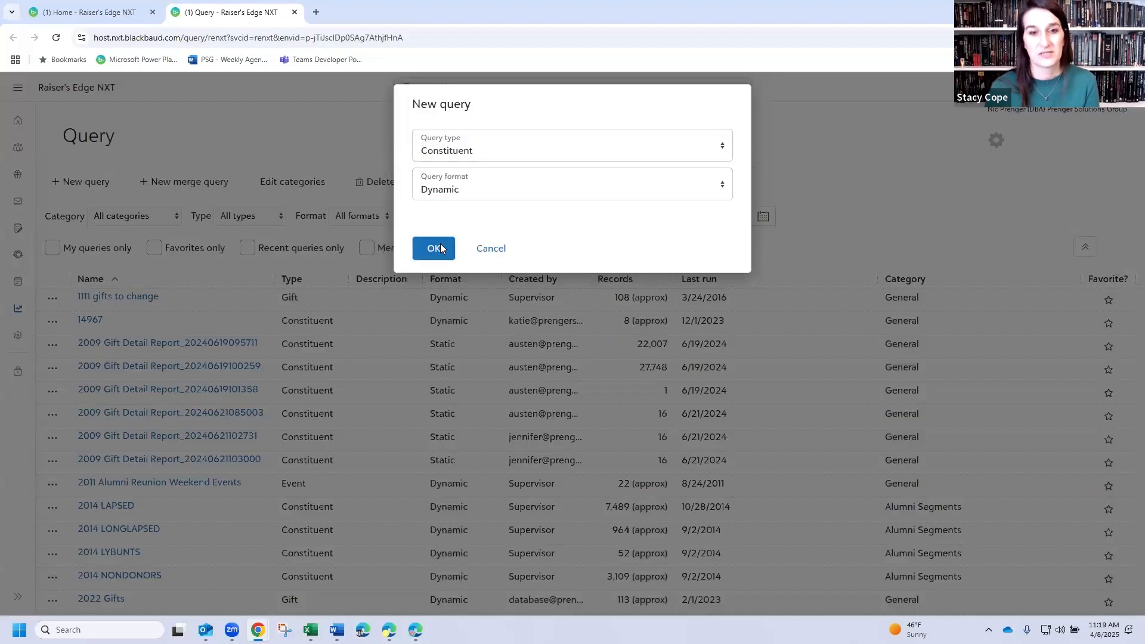
{"action": "left_click", "coordinate": [435, 248]}
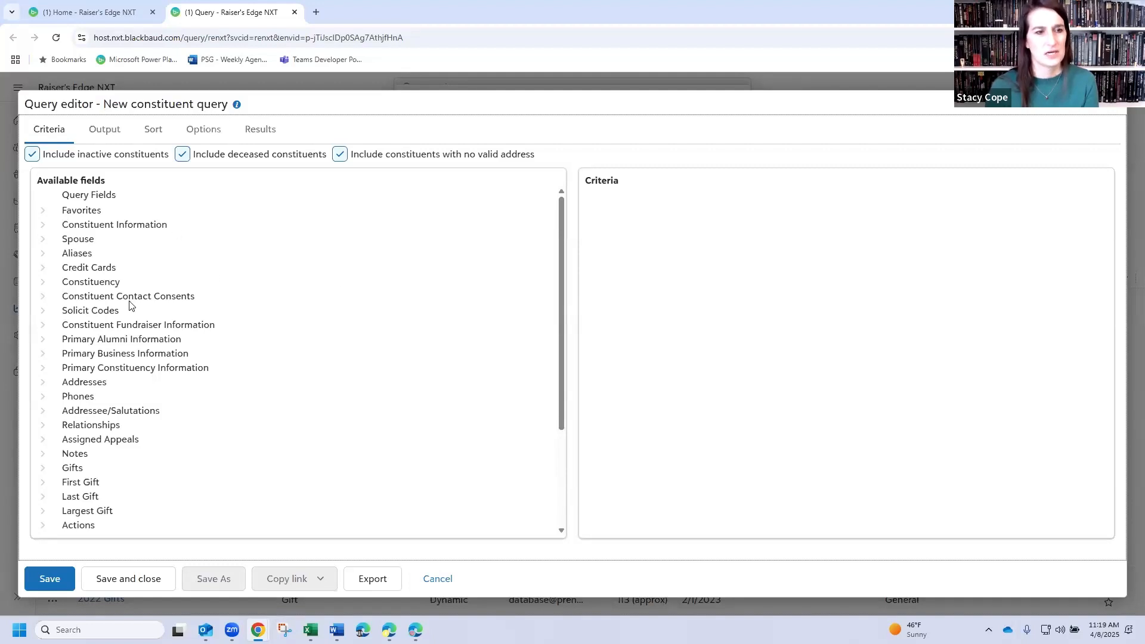
{"action": "scroll", "coordinate": [142, 352], "scroll_direction": "down", "scroll_amount": 3}
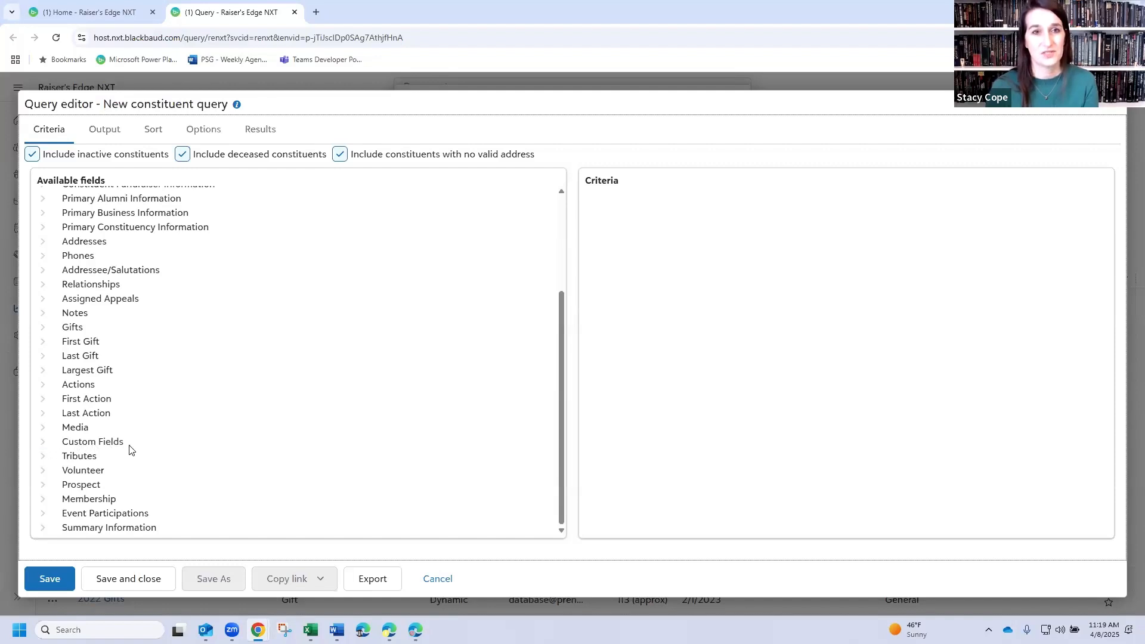
{"action": "left_click", "coordinate": [42, 442]}
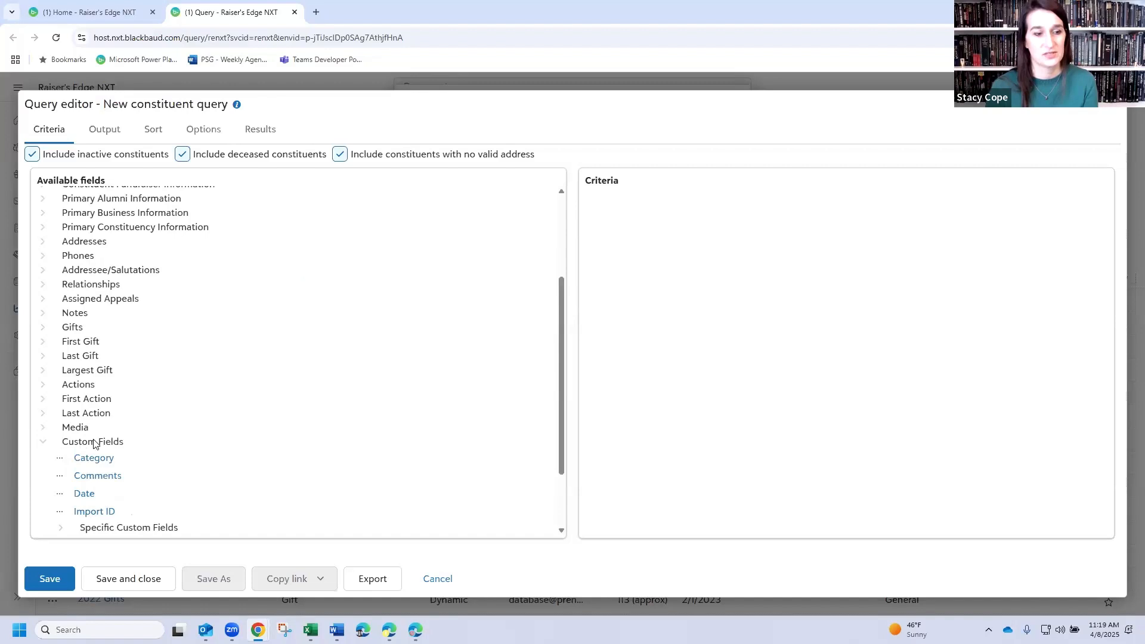
{"action": "left_click", "coordinate": [43, 442]}
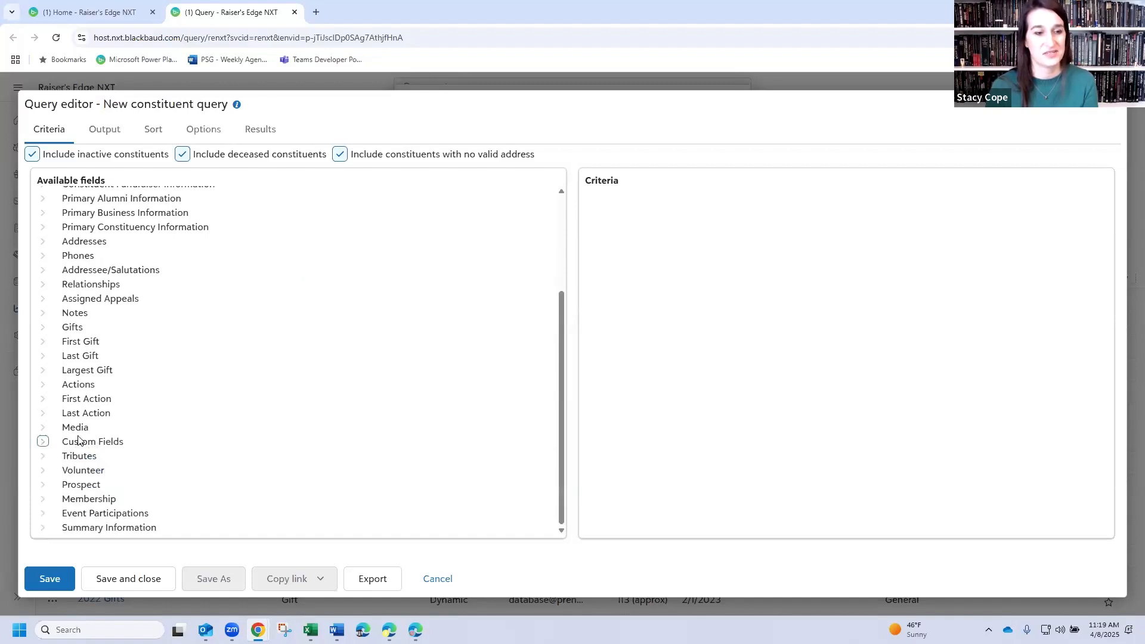
{"action": "left_click", "coordinate": [42, 284]}
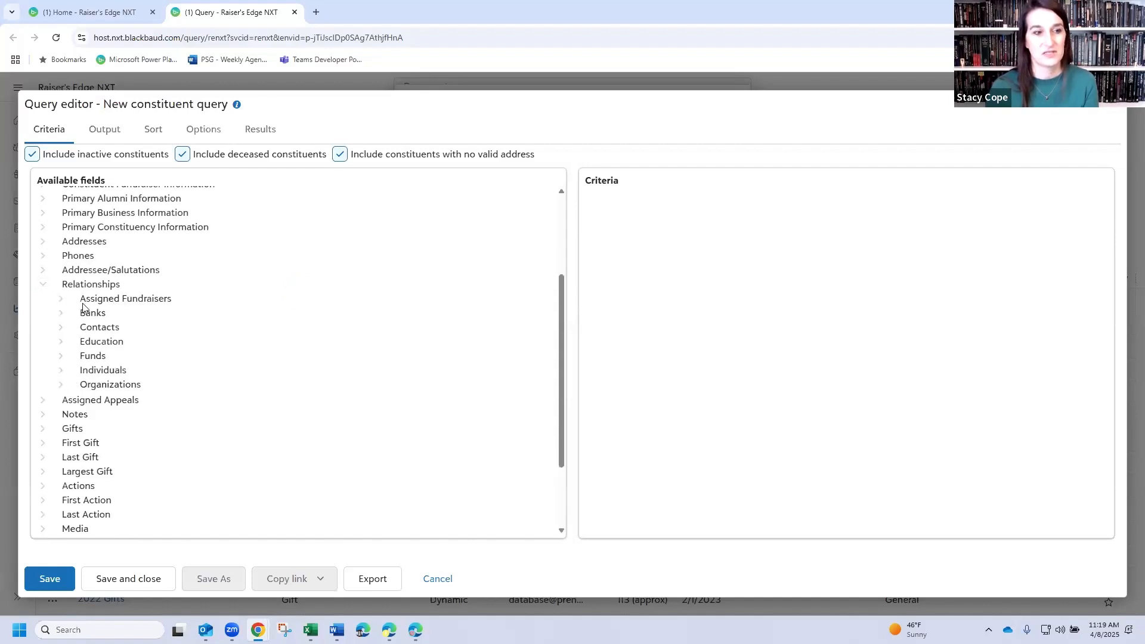
{"action": "left_click", "coordinate": [43, 286]}
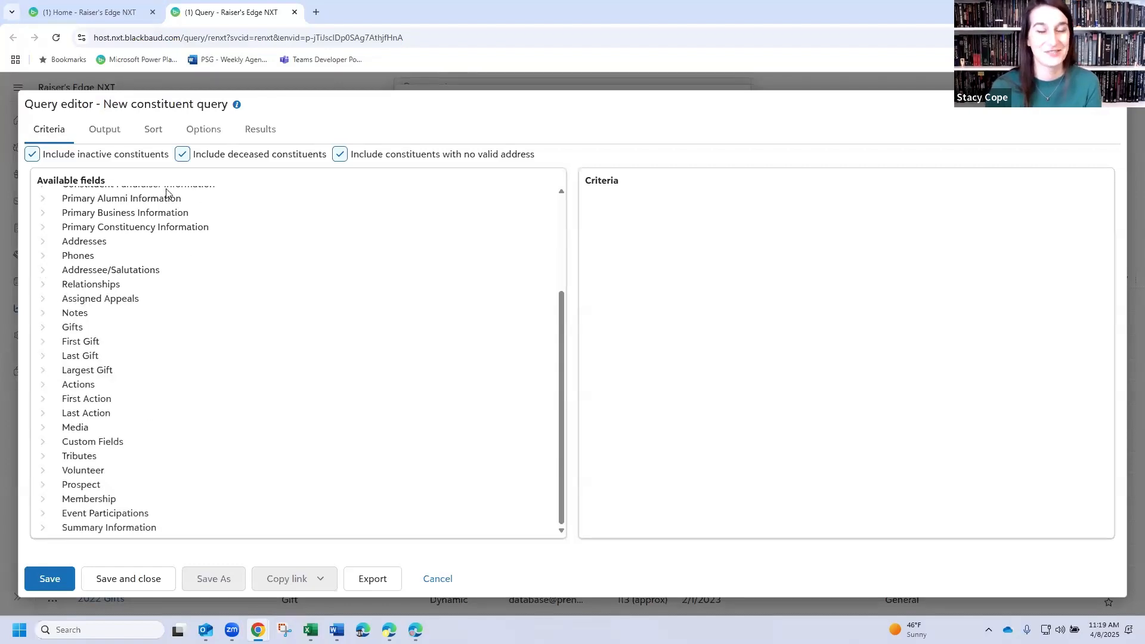
{"action": "scroll", "coordinate": [105, 334], "scroll_direction": "up", "scroll_amount": 1}
{"action": "scroll", "coordinate": [102, 330], "scroll_direction": "up", "scroll_amount": 1}
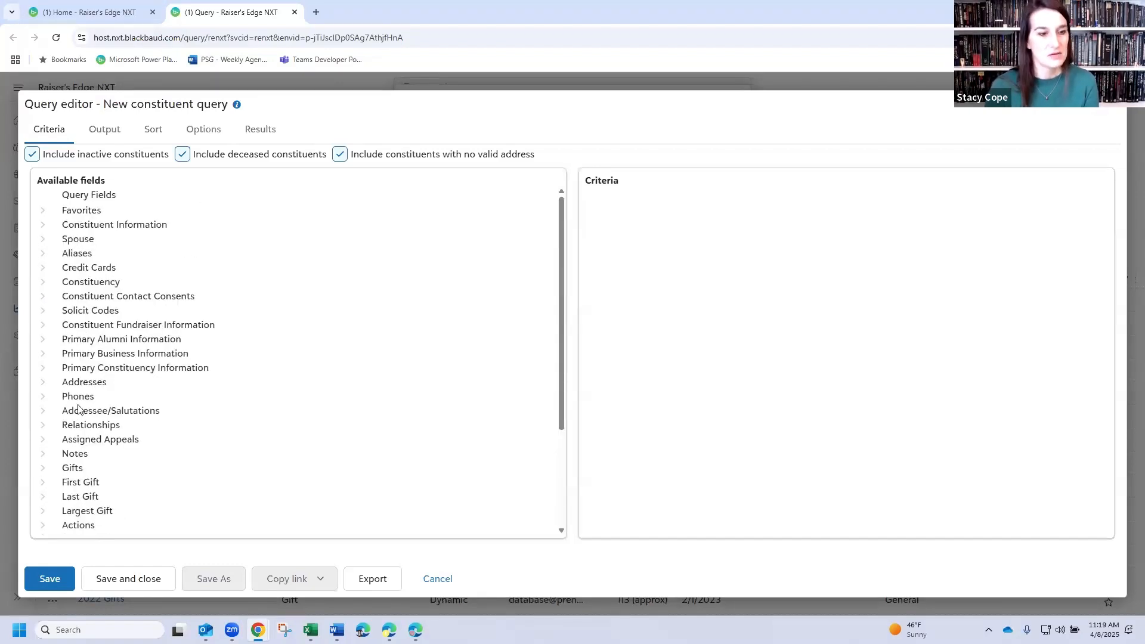
- Add a criterion from the Preferred Address fields requiring Preferred State to equal Nebraska
{"action": "left_click", "coordinate": [42, 383]}
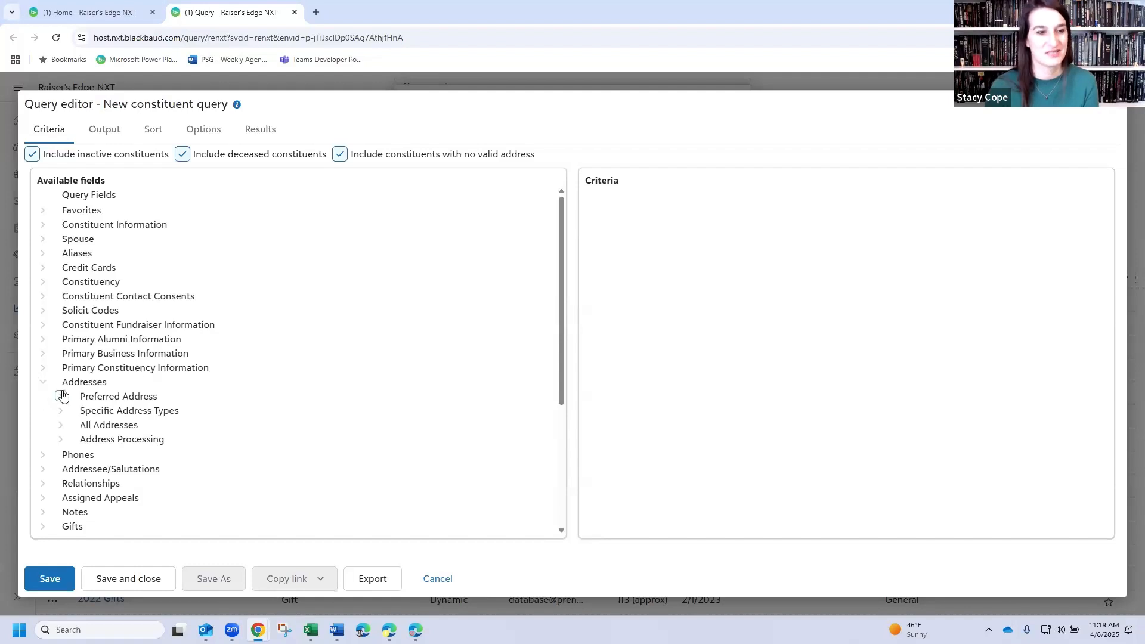
{"action": "left_click", "coordinate": [62, 397]}
{"action": "scroll", "coordinate": [277, 377], "scroll_direction": "down", "scroll_amount": 3}
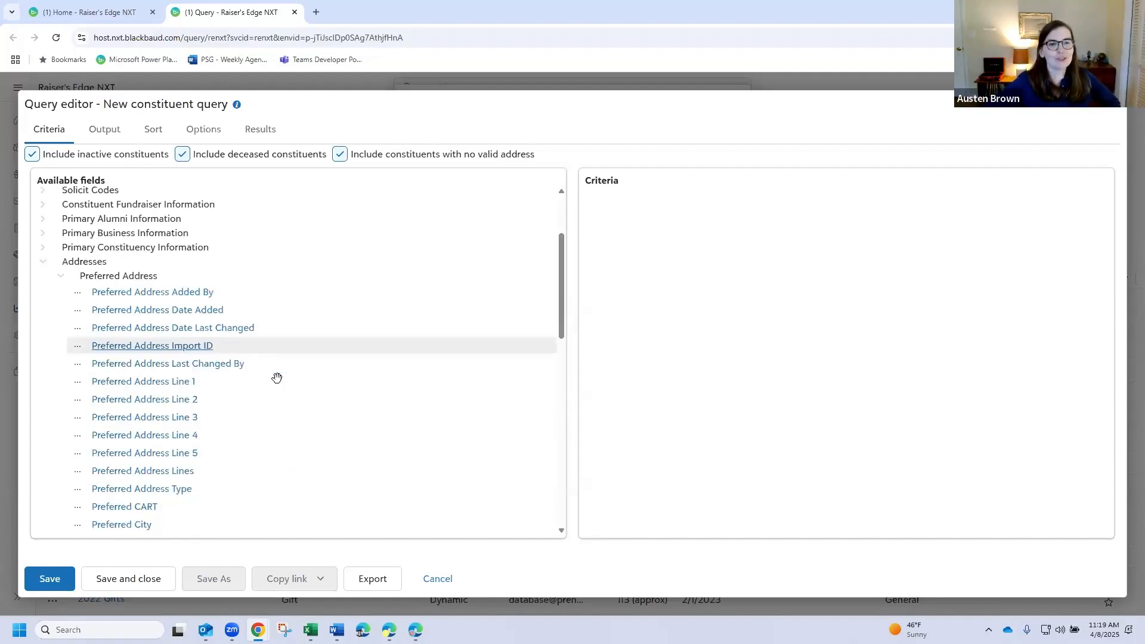
{"action": "scroll", "coordinate": [277, 380], "scroll_direction": "down", "scroll_amount": 5}
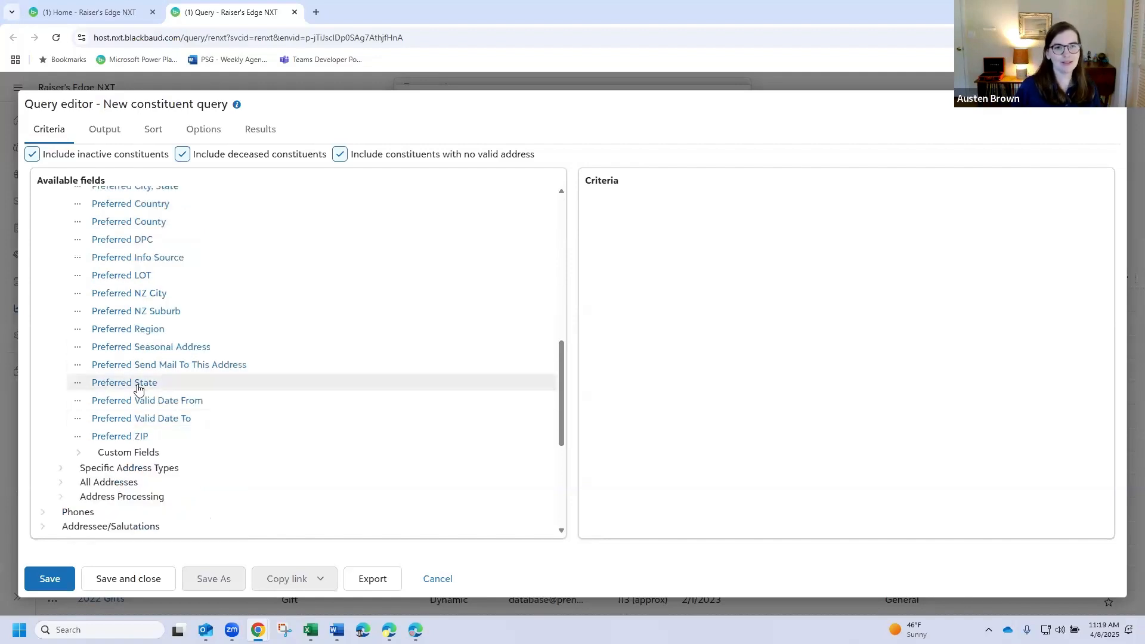
{"action": "left_click", "coordinate": [185, 385]}
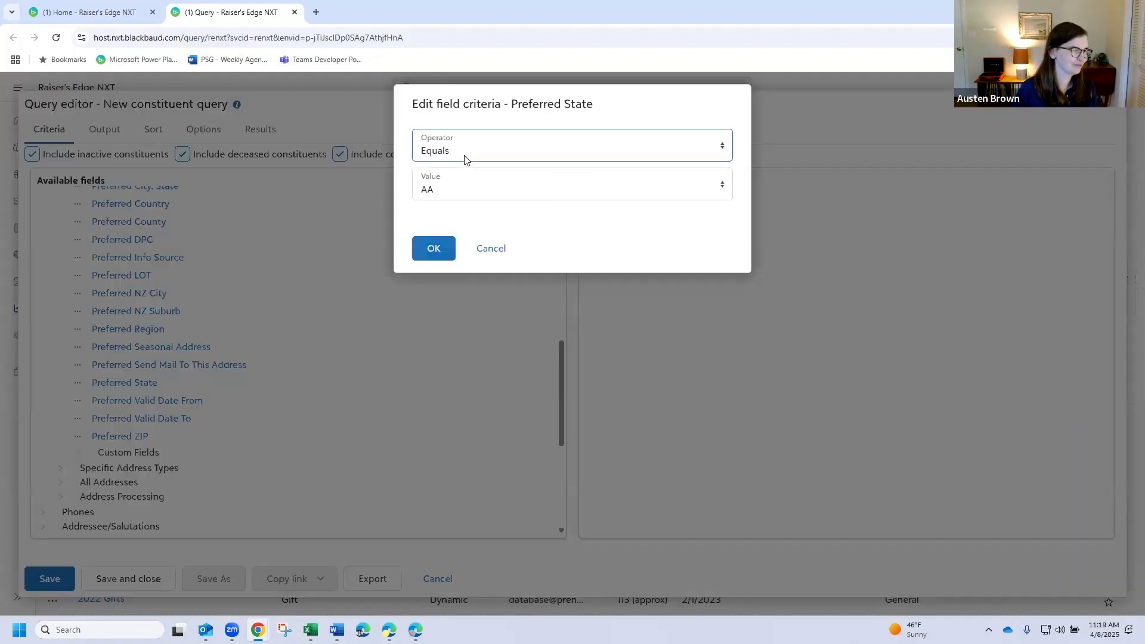
{"action": "left_click", "coordinate": [464, 155]}
{"action": "left_click", "coordinate": [469, 171]}
{"action": "left_click", "coordinate": [473, 189]}
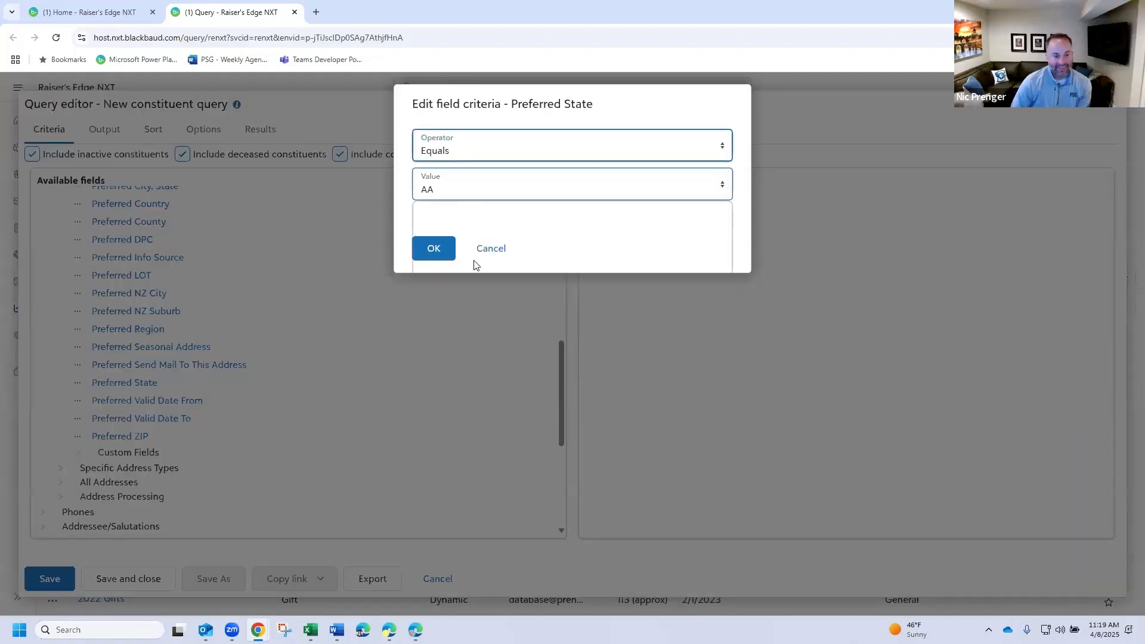
{"action": "scroll", "coordinate": [479, 322], "scroll_direction": "down", "scroll_amount": 3}
{"action": "scroll", "coordinate": [468, 310], "scroll_direction": "up", "scroll_amount": 5}
{"action": "scroll", "coordinate": [460, 266], "scroll_direction": "down", "scroll_amount": 3}
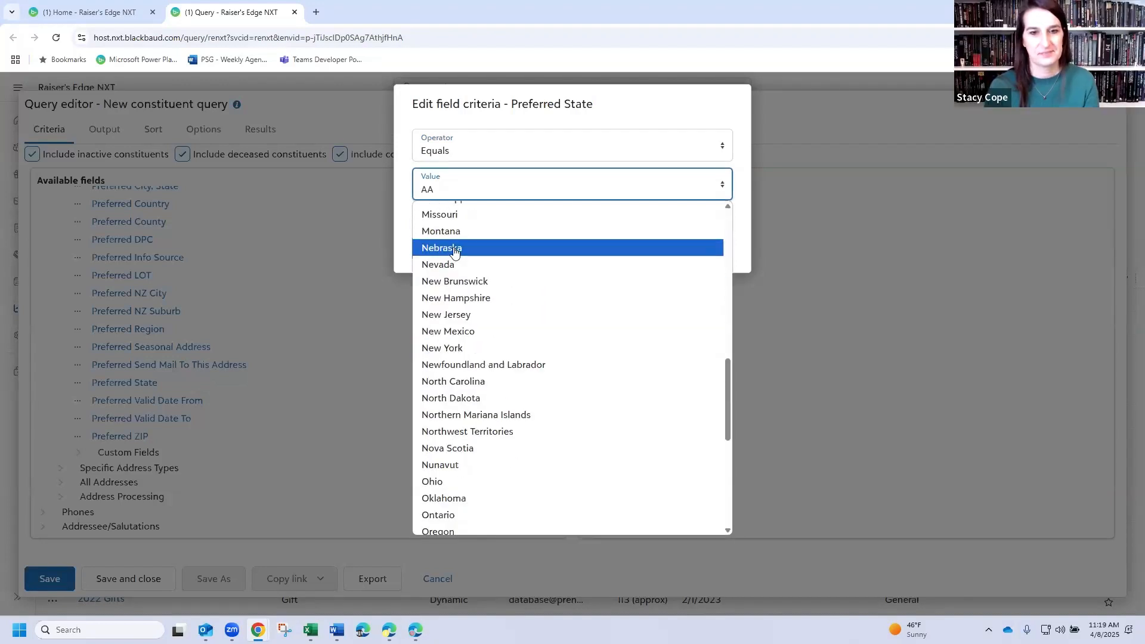
{"action": "left_click", "coordinate": [454, 248]}
{"action": "left_click", "coordinate": [433, 253]}
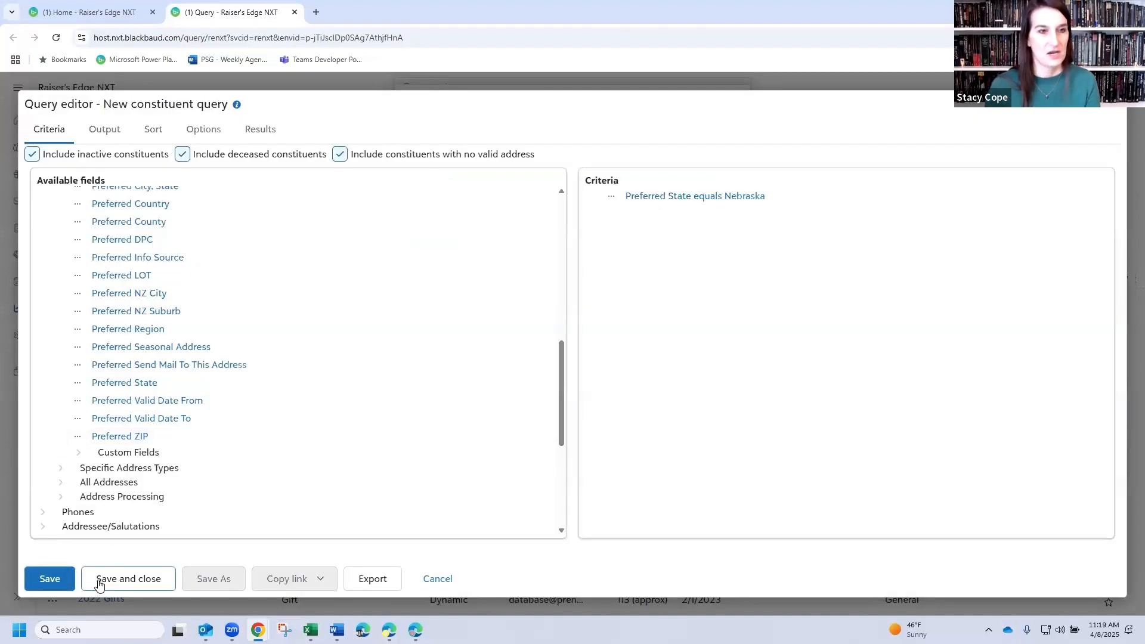
- Save and close the query as "Constituents in Nebraska - webinar" in the Important Queries category
{"action": "left_click", "coordinate": [100, 583]}
{"action": "type", "text": "Donors in Nebr"}
{"action": "key", "text": "BackSpace"}
{"action": "key", "text": "BackSpace"}
{"action": "key", "text": "BackSpace"}
{"action": "key", "text": "BackSpace"}
{"action": "key", "text": "BackSpace"}
{"action": "key", "text": "BackSpace"}
{"action": "key", "text": "BackSpace"}
{"action": "key", "text": "BackSpace"}
{"action": "key", "text": "BackSpace"}
{"action": "key", "text": "BackSpace"}
{"action": "key", "text": "BackSpace"}
{"action": "key", "text": "BackSpace"}
{"action": "key", "text": "BackSpace"}
{"action": "type", "text": "Co"}
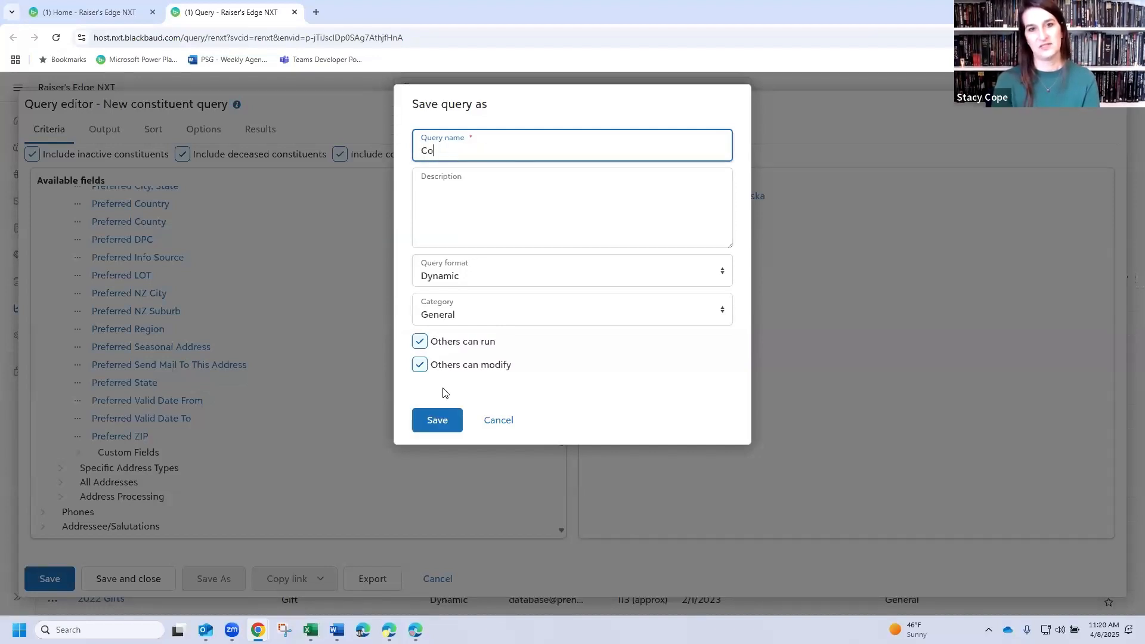
{"action": "type", "text": "nstituents in Nebraska -"}
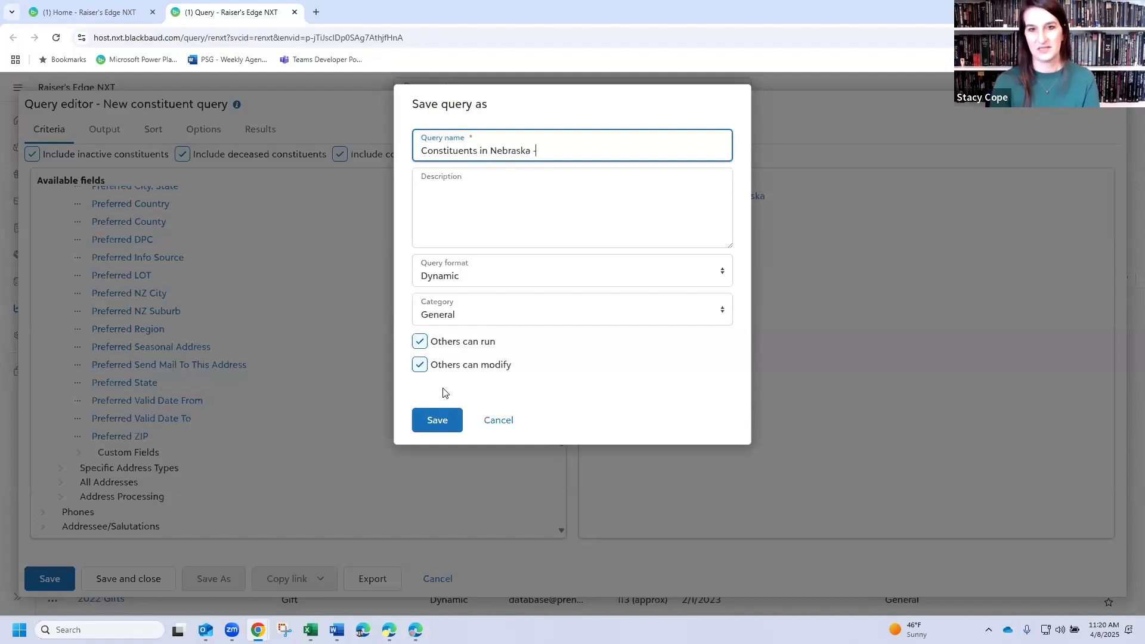
{"action": "type", "text": " we"}
{"action": "key", "text": "BackSpace"}
{"action": "type", "text": "webinar"}
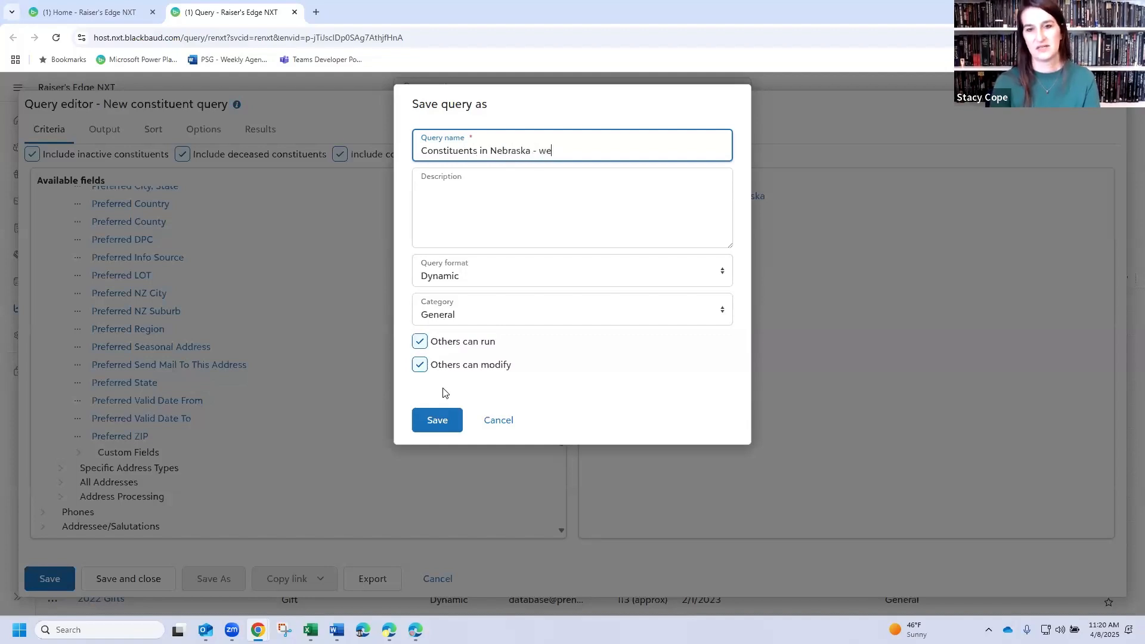
{"action": "left_click", "coordinate": [520, 319]}
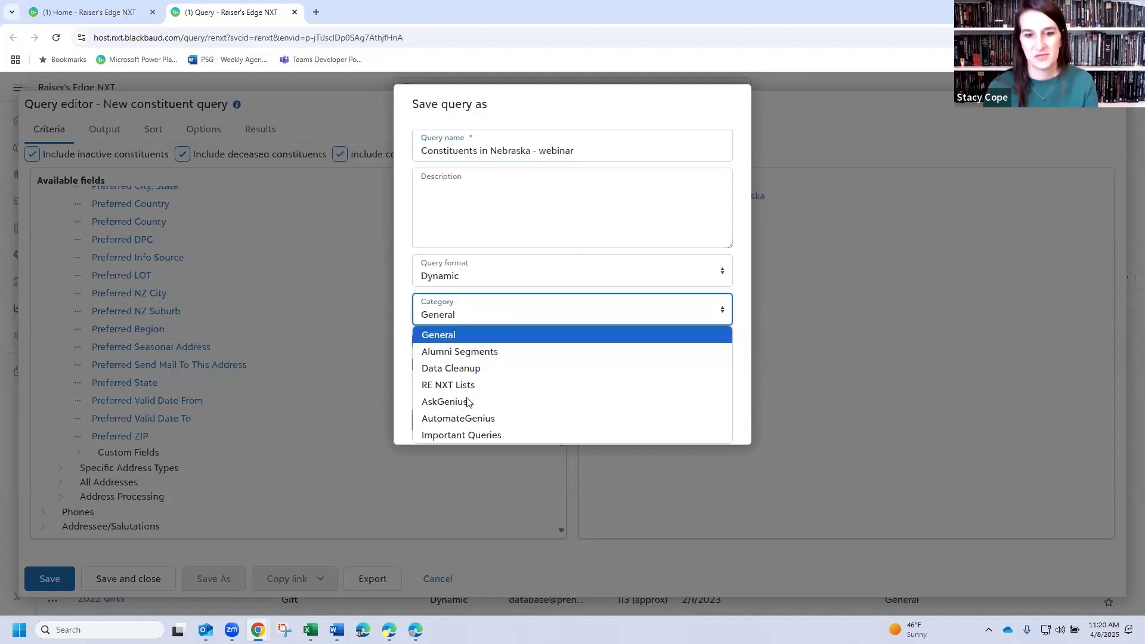
{"action": "left_click", "coordinate": [437, 431]}
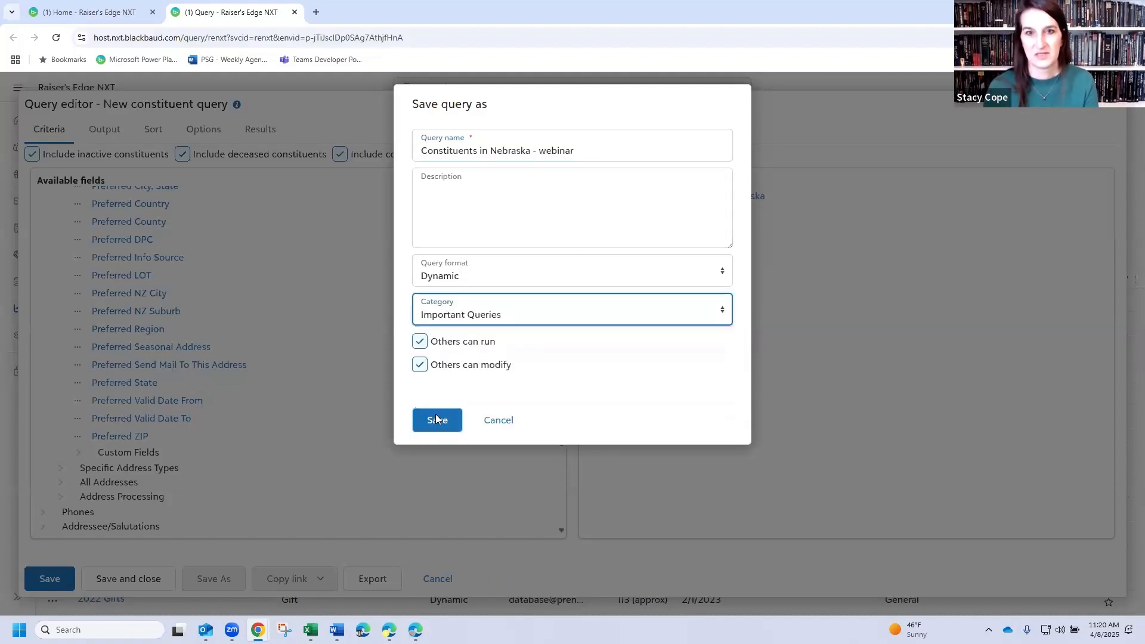
{"action": "left_click", "coordinate": [435, 414]}
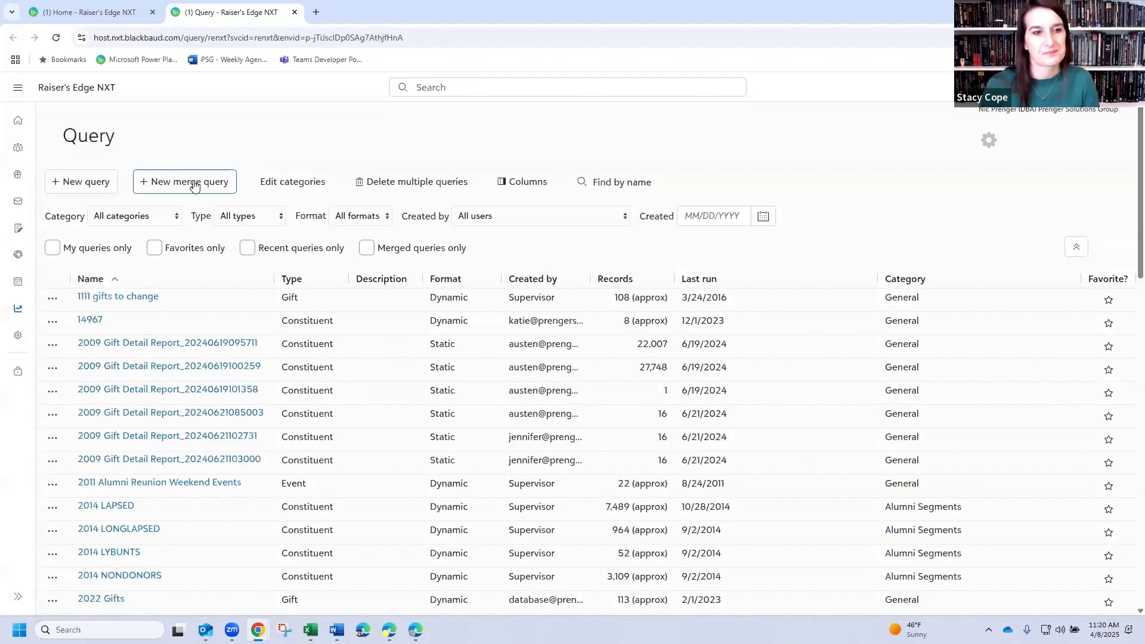
- Start a new merge query with "Recent donors - webinar" as Query 1
{"action": "left_click", "coordinate": [170, 185]}
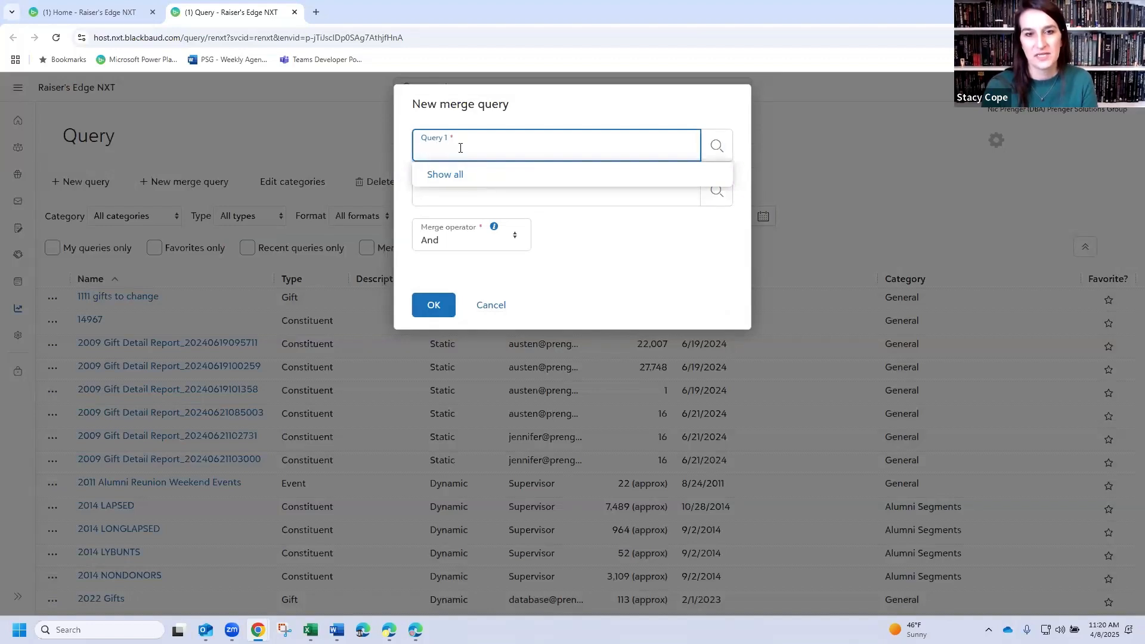
{"action": "type", "text": "recent donors"}
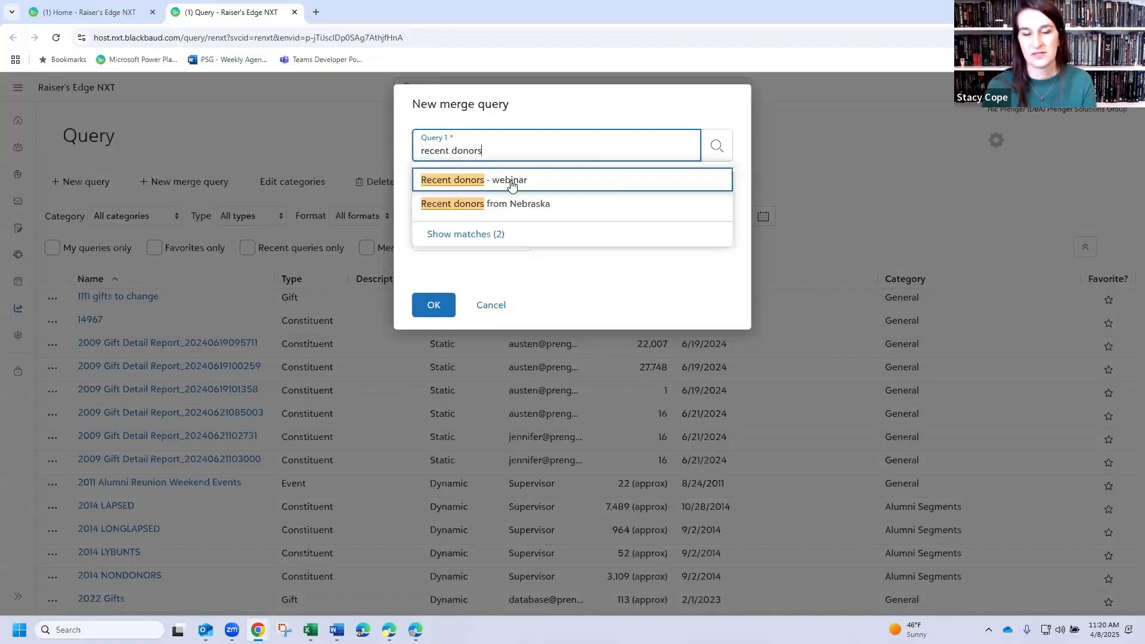
{"action": "left_click", "coordinate": [511, 180]}
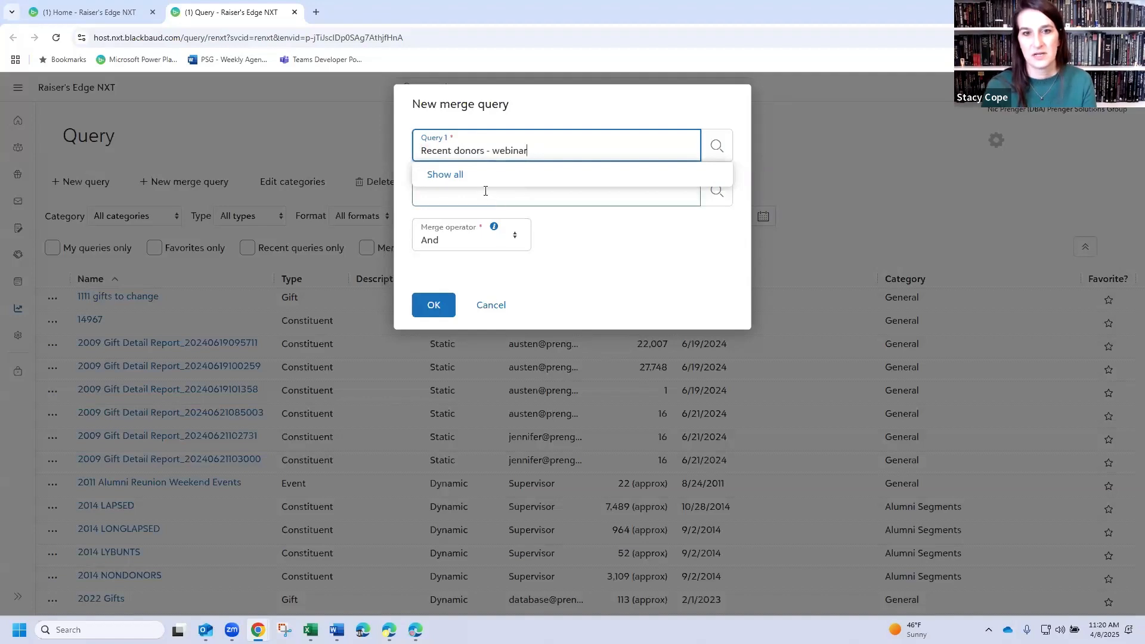
- Search the constituent queries for "nebraska" and choose "Constituents in Nebraska - webinar" as Query 2
{"action": "left_click", "coordinate": [471, 205]}
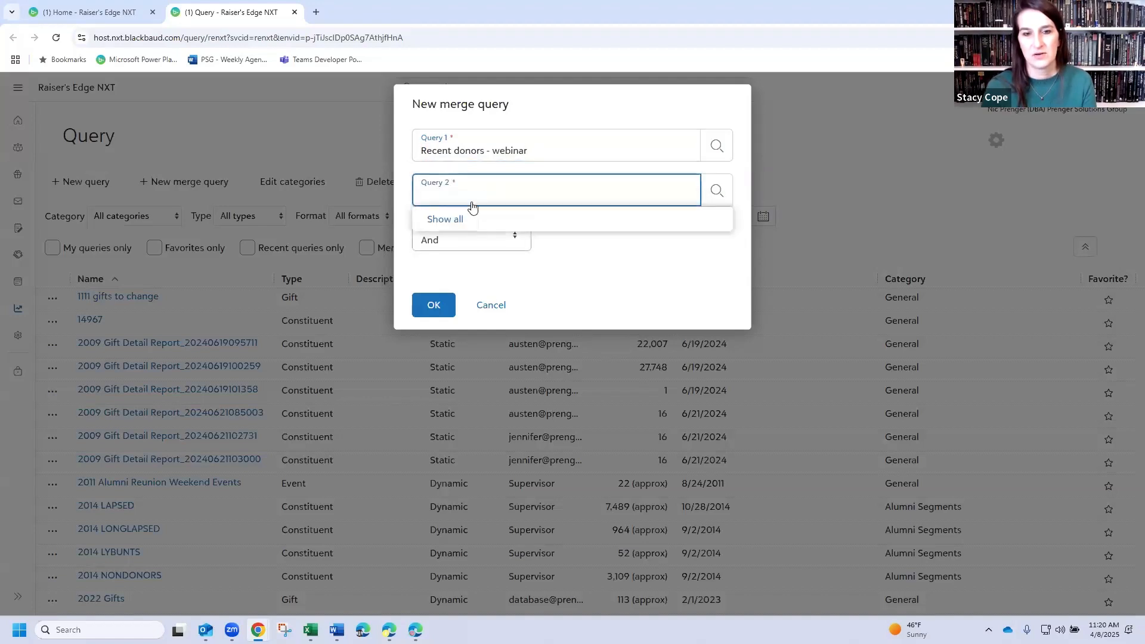
{"action": "left_click", "coordinate": [445, 219]}
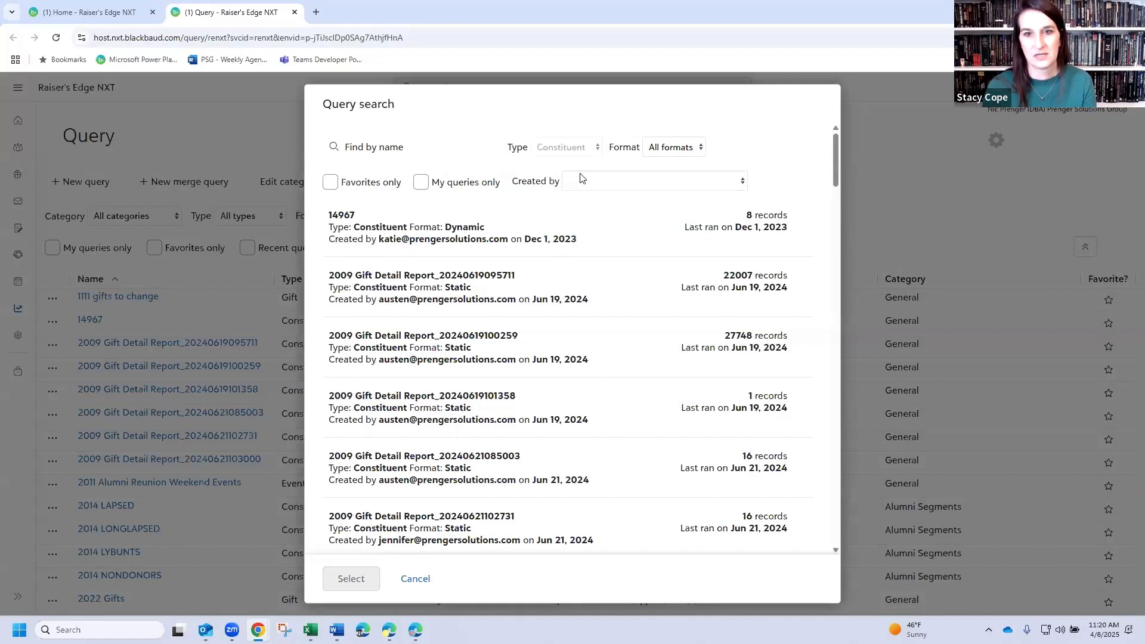
{"action": "left_click", "coordinate": [406, 149]}
{"action": "type", "text": "nebraska"}
{"action": "key", "text": "Return"}
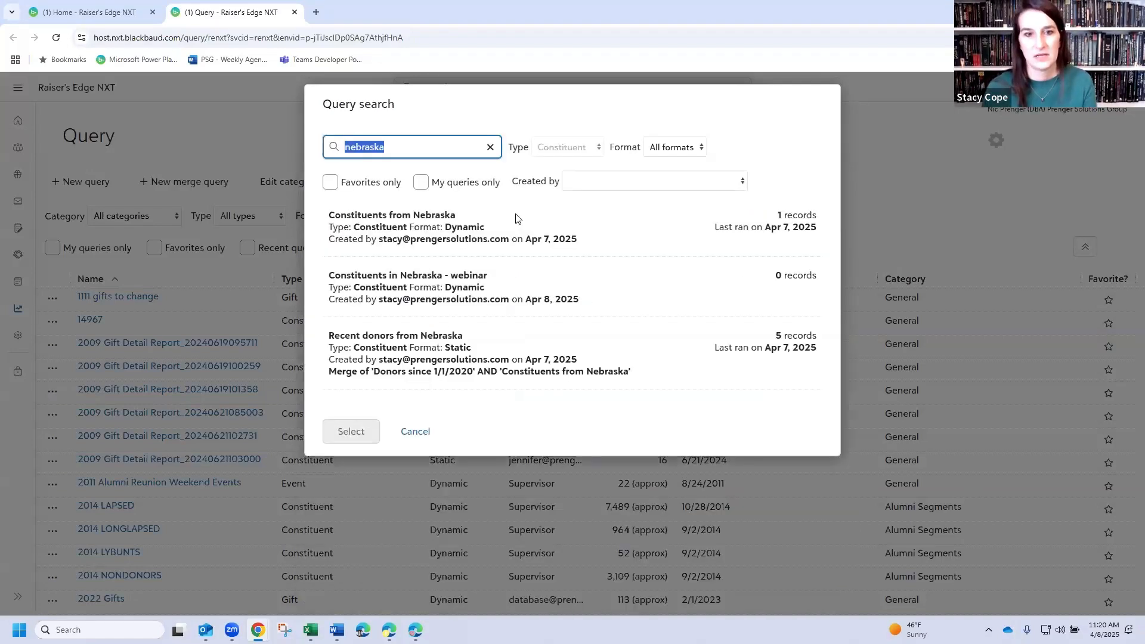
{"action": "left_click", "coordinate": [414, 291]}
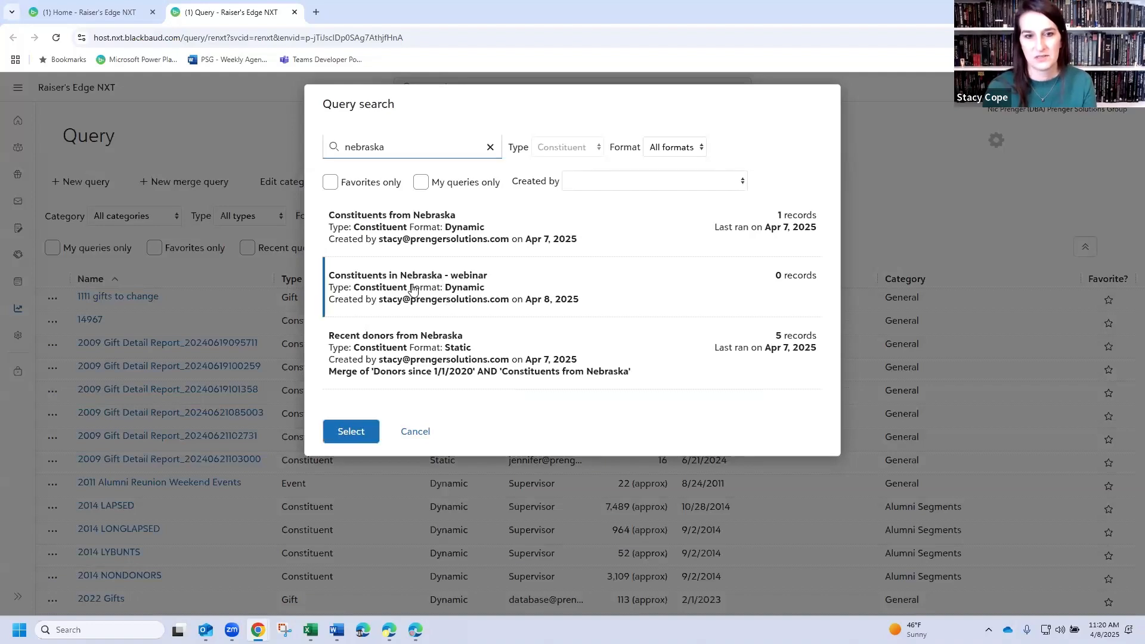
{"action": "left_click", "coordinate": [351, 431]}
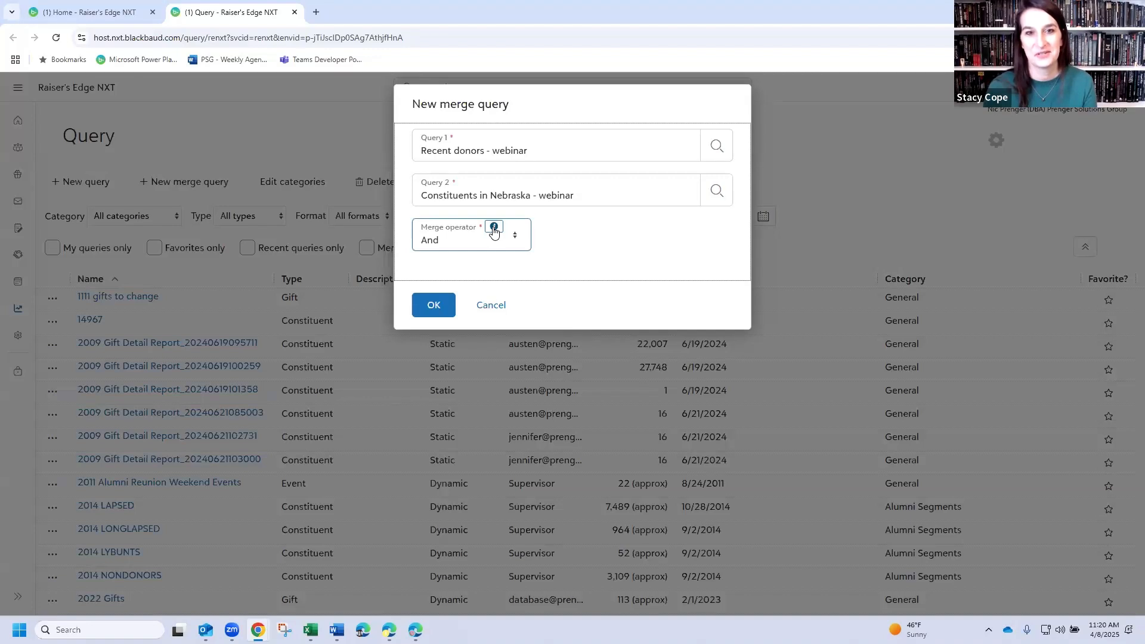
- Read the help and knowledgebase article on merge operators, and confirm the merge of the two queries with the And operator
{"action": "left_click", "coordinate": [494, 232]}
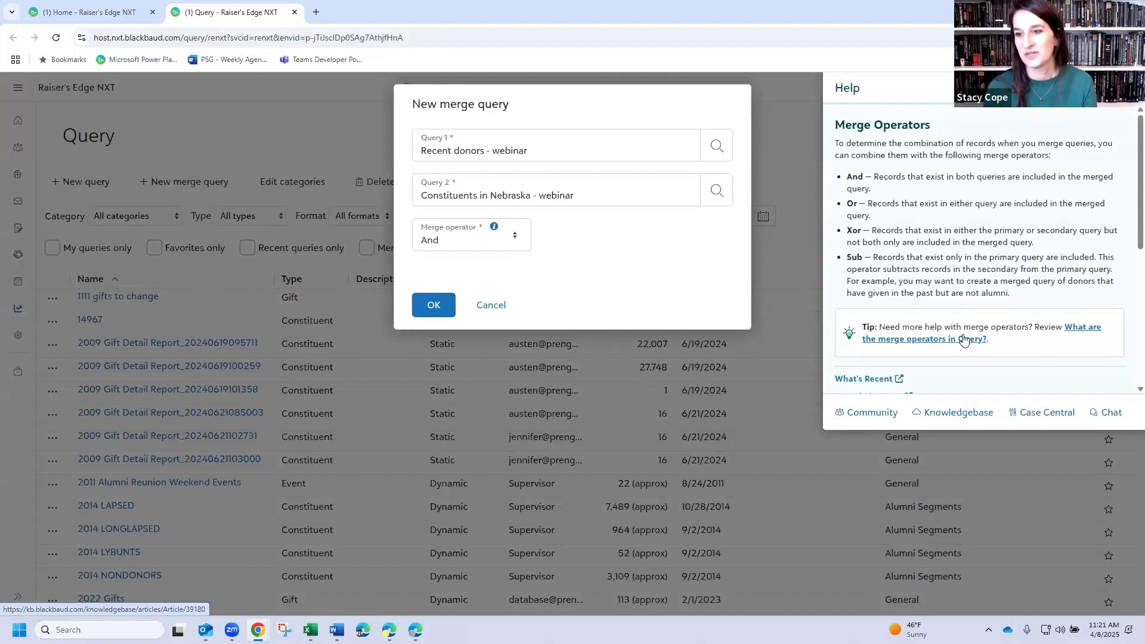
{"action": "left_click", "coordinate": [946, 339]}
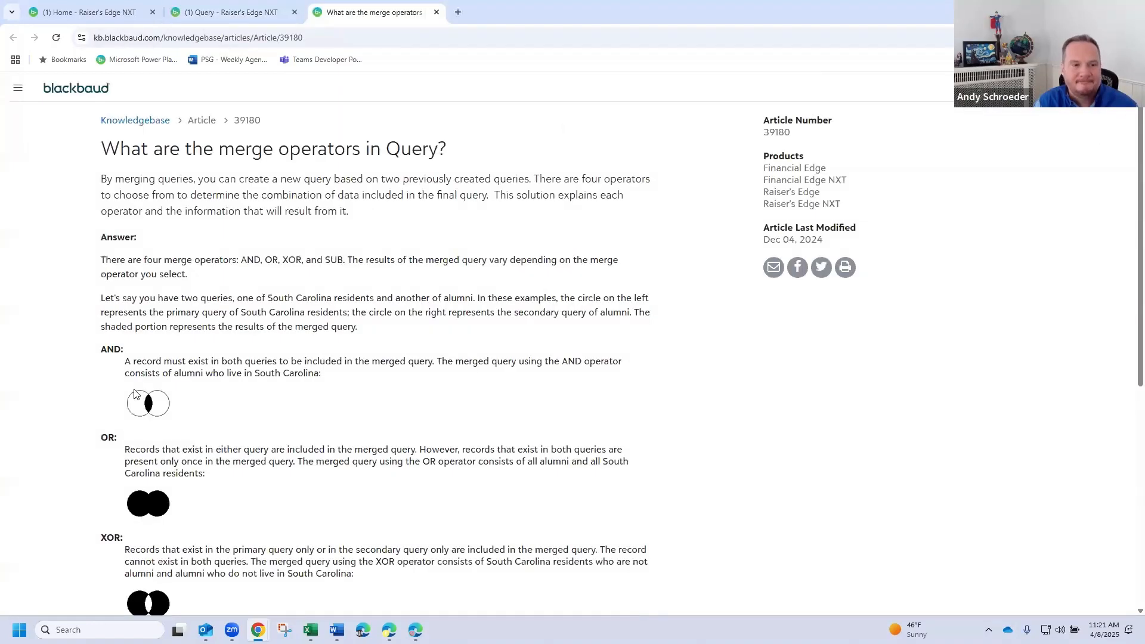
{"action": "scroll", "coordinate": [220, 415], "scroll_direction": "down", "scroll_amount": 2}
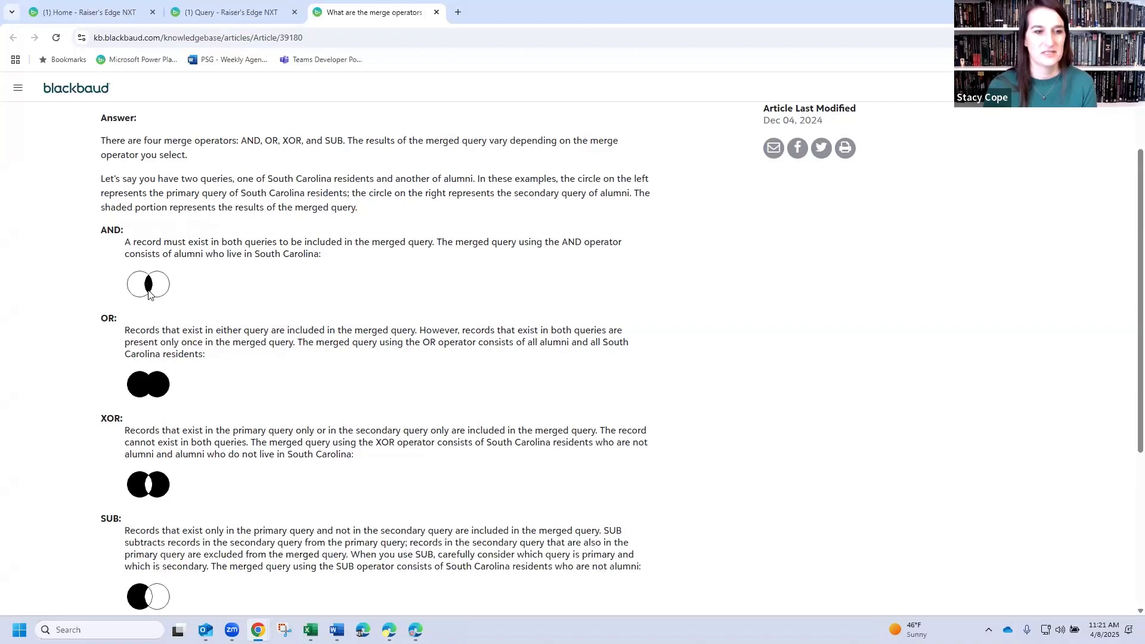
{"action": "scroll", "coordinate": [144, 336], "scroll_direction": "down", "scroll_amount": 1}
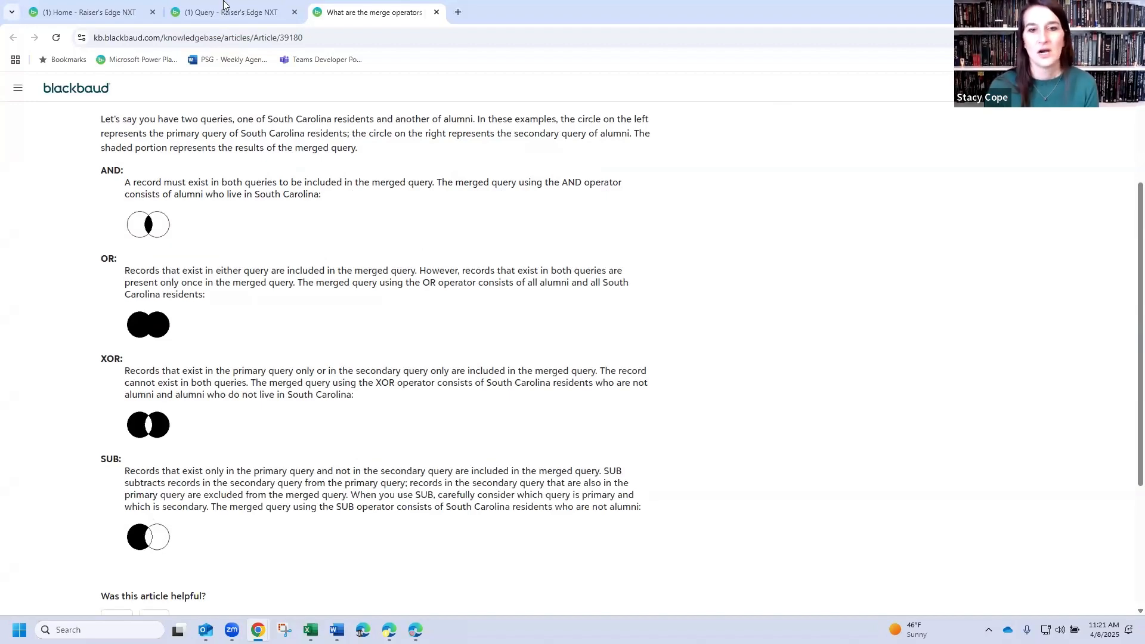
{"action": "key", "text": "ctrl+shift+Tab"}
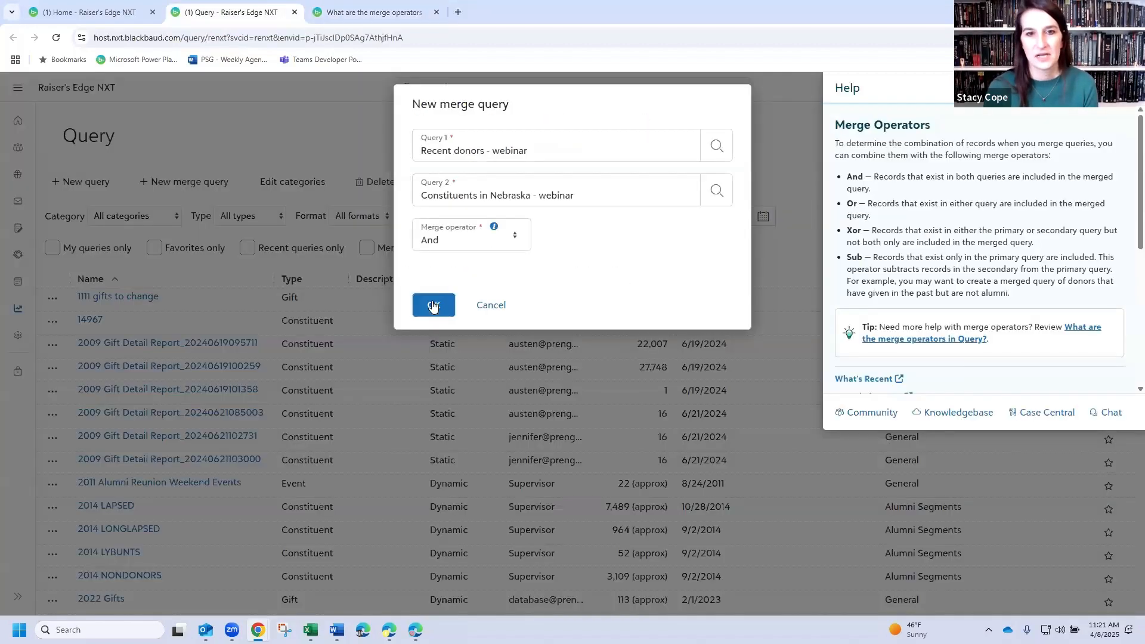
{"action": "left_click", "coordinate": [433, 305]}
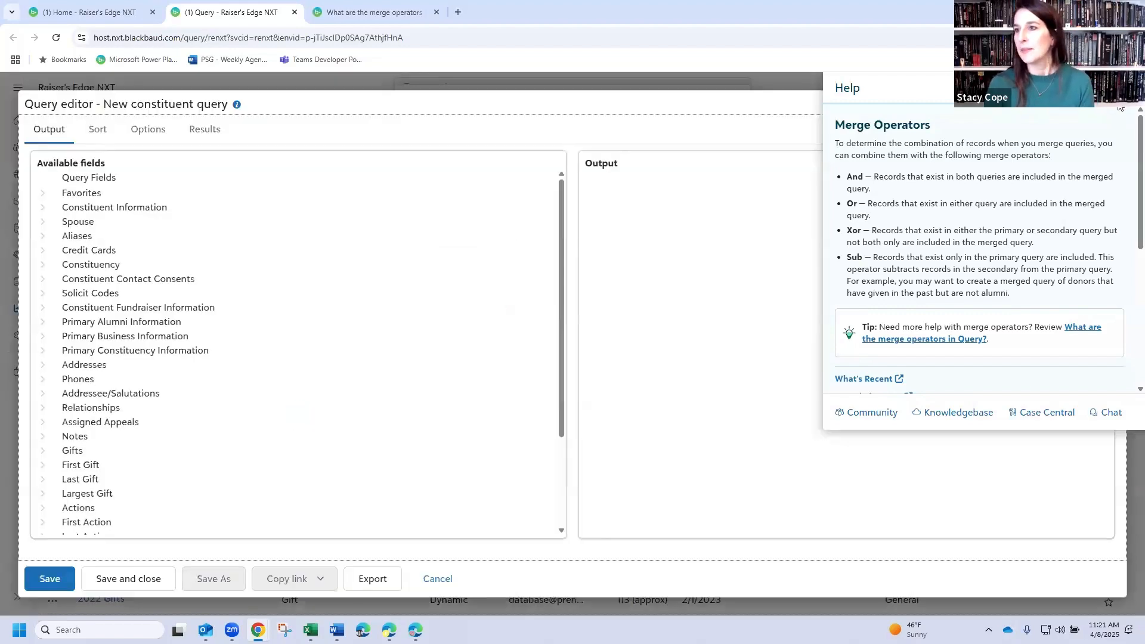
- Close the help panel and add Constituent ID and Name from Constituent Information to the merged query's output
{"action": "left_click", "coordinate": [1120, 107]}
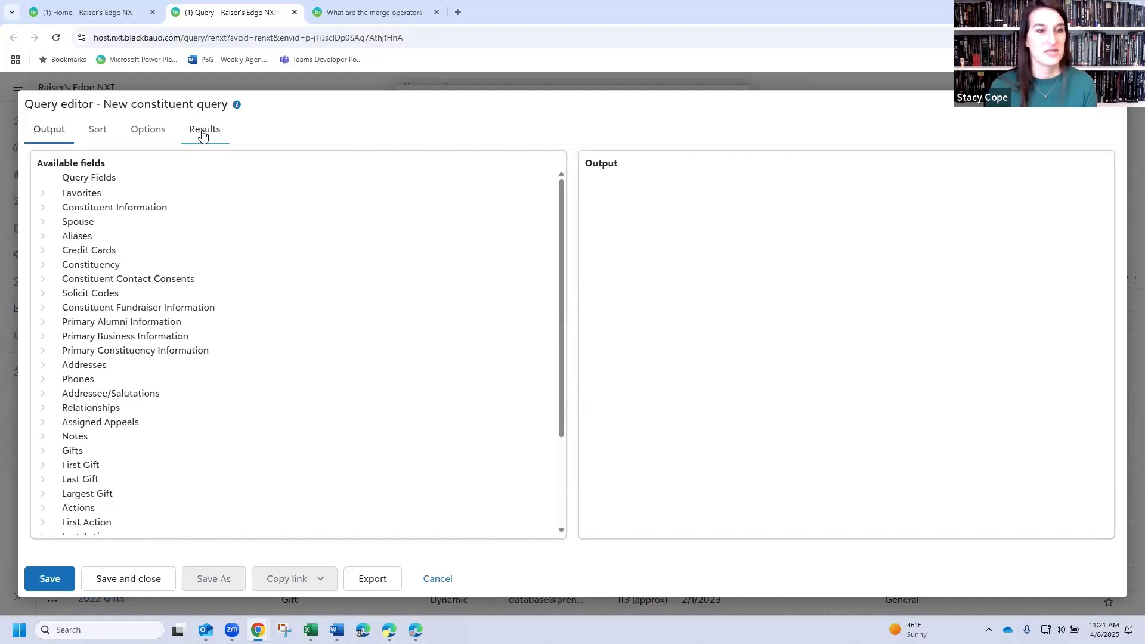
{"action": "left_click", "coordinate": [43, 209]}
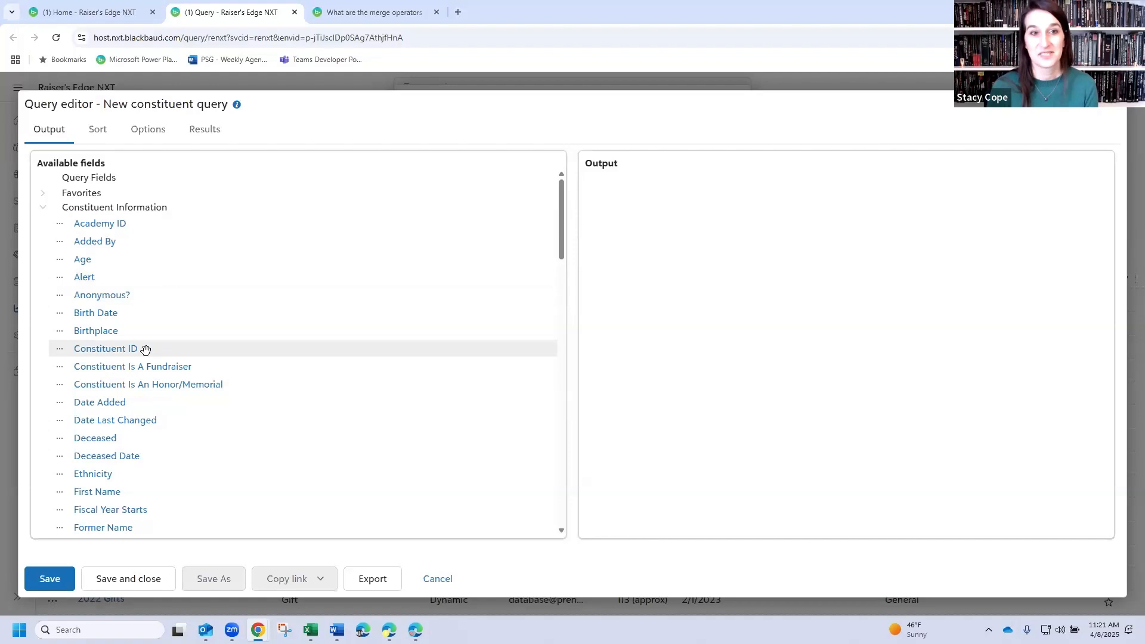
{"action": "double_click", "coordinate": [95, 353]}
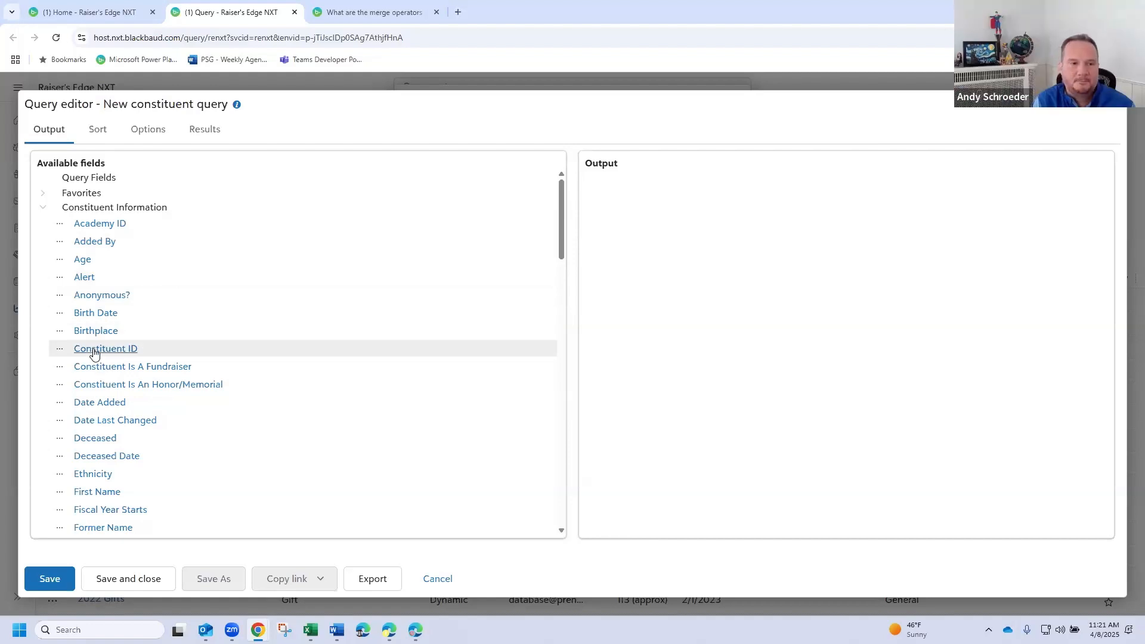
{"action": "scroll", "coordinate": [131, 338], "scroll_direction": "down", "scroll_amount": 5}
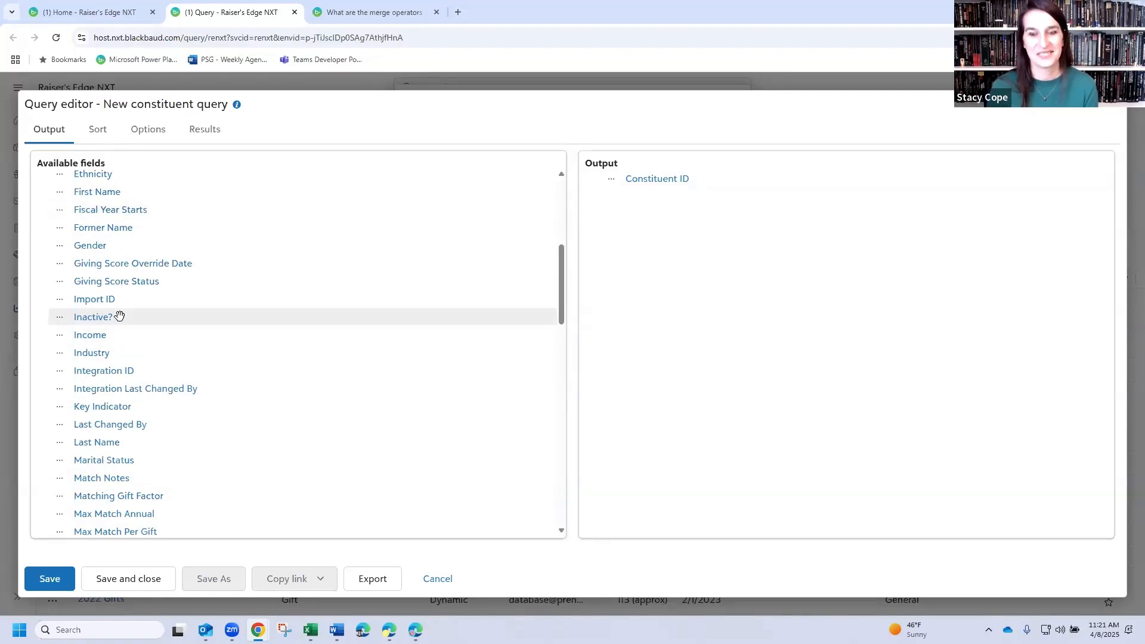
{"action": "scroll", "coordinate": [119, 316], "scroll_direction": "down", "scroll_amount": 2}
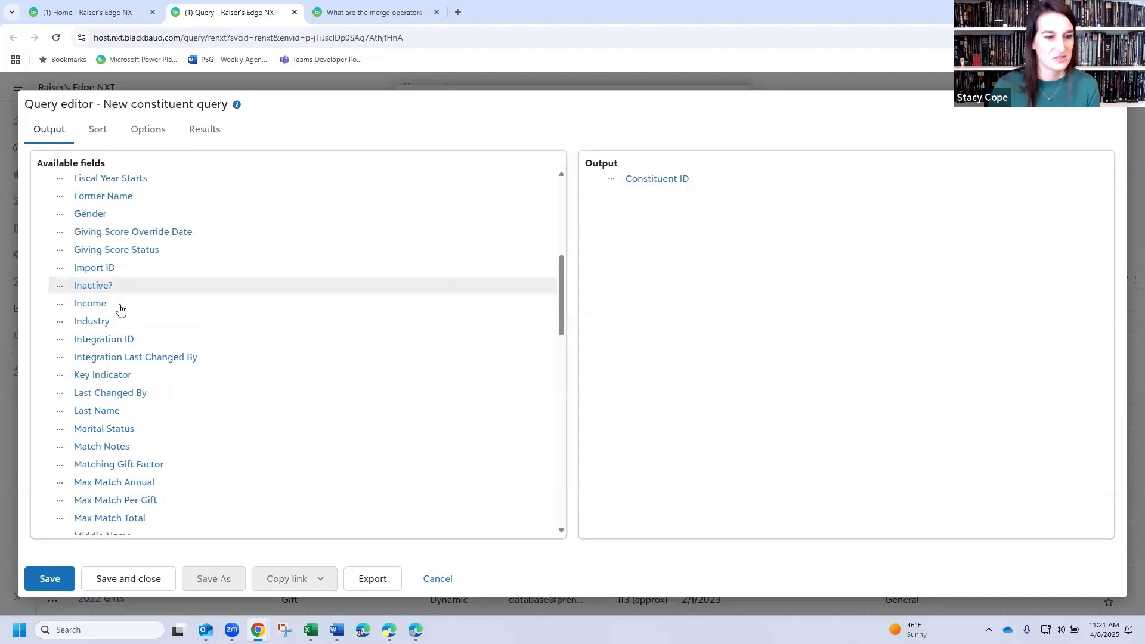
{"action": "scroll", "coordinate": [119, 409], "scroll_direction": "down", "scroll_amount": 2}
{"action": "left_click", "coordinate": [87, 402]}
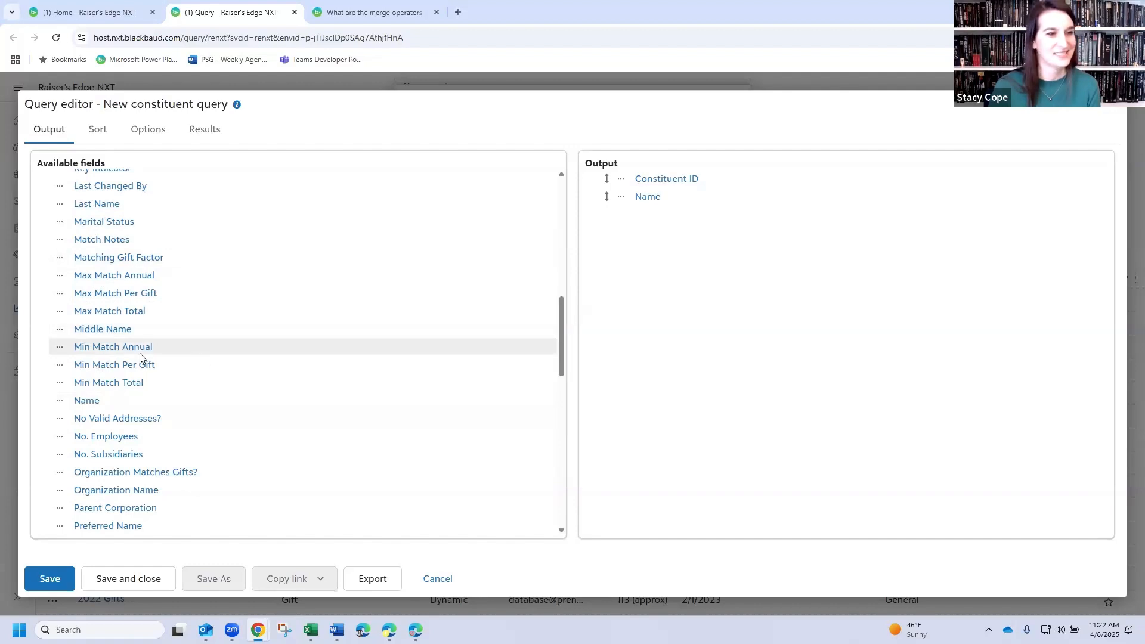
{"action": "scroll", "coordinate": [98, 338], "scroll_direction": "down", "scroll_amount": 2}
{"action": "scroll", "coordinate": [69, 311], "scroll_direction": "up", "scroll_amount": 8}
{"action": "scroll", "coordinate": [66, 281], "scroll_direction": "up", "scroll_amount": 3}
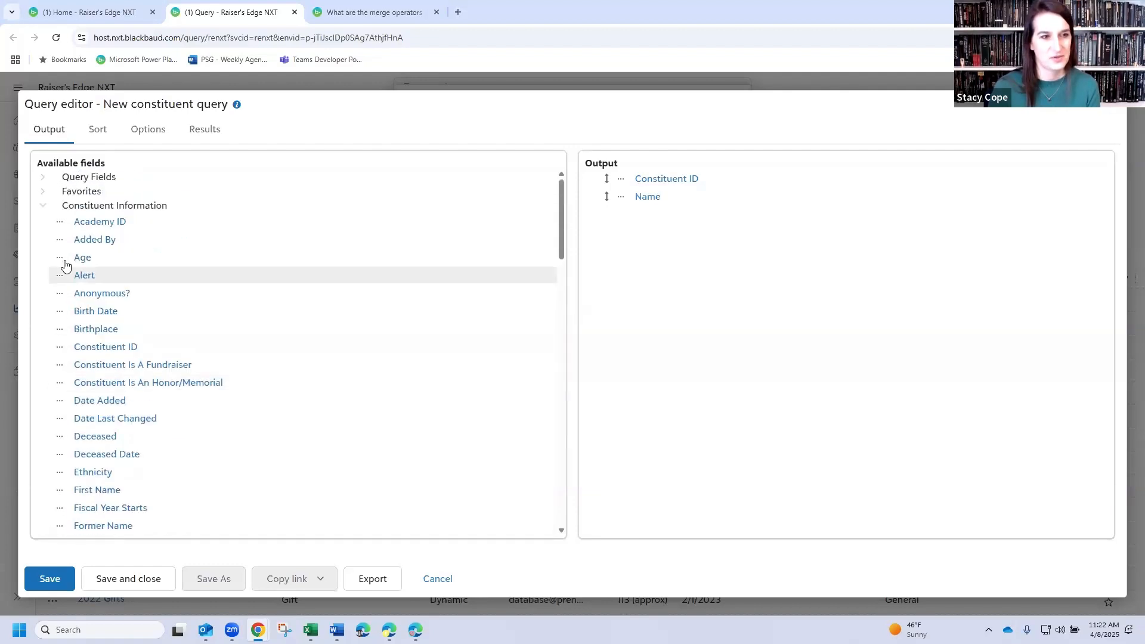
{"action": "left_click", "coordinate": [42, 206]}
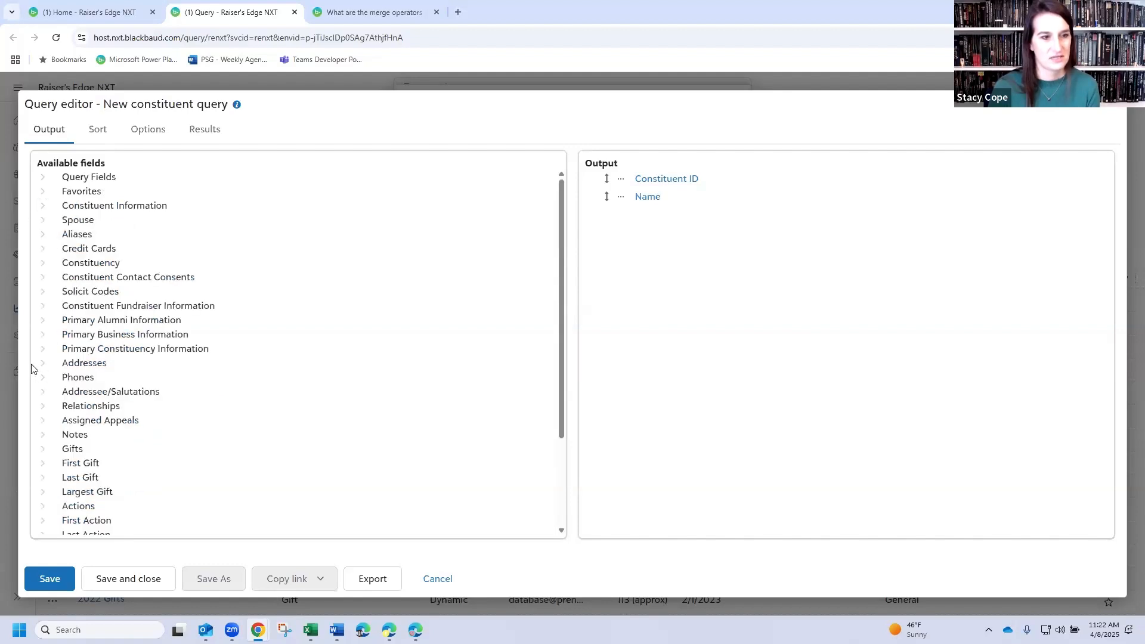
- Add Preferred City, State from the Preferred Address fields to the query output
{"action": "left_click", "coordinate": [43, 363]}
{"action": "scroll", "coordinate": [57, 334], "scroll_direction": "down", "scroll_amount": 1}
{"action": "left_click", "coordinate": [60, 321]}
{"action": "scroll", "coordinate": [178, 324], "scroll_direction": "down", "scroll_amount": 5}
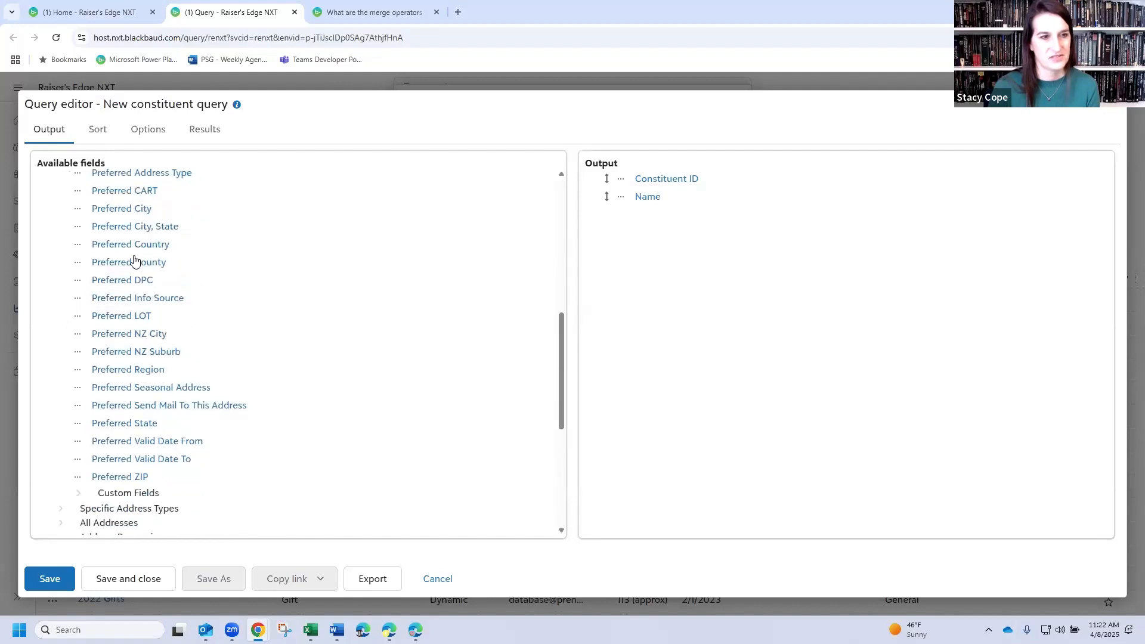
{"action": "left_click_drag", "start_coordinate": [133, 227], "coordinate": [629, 250]}
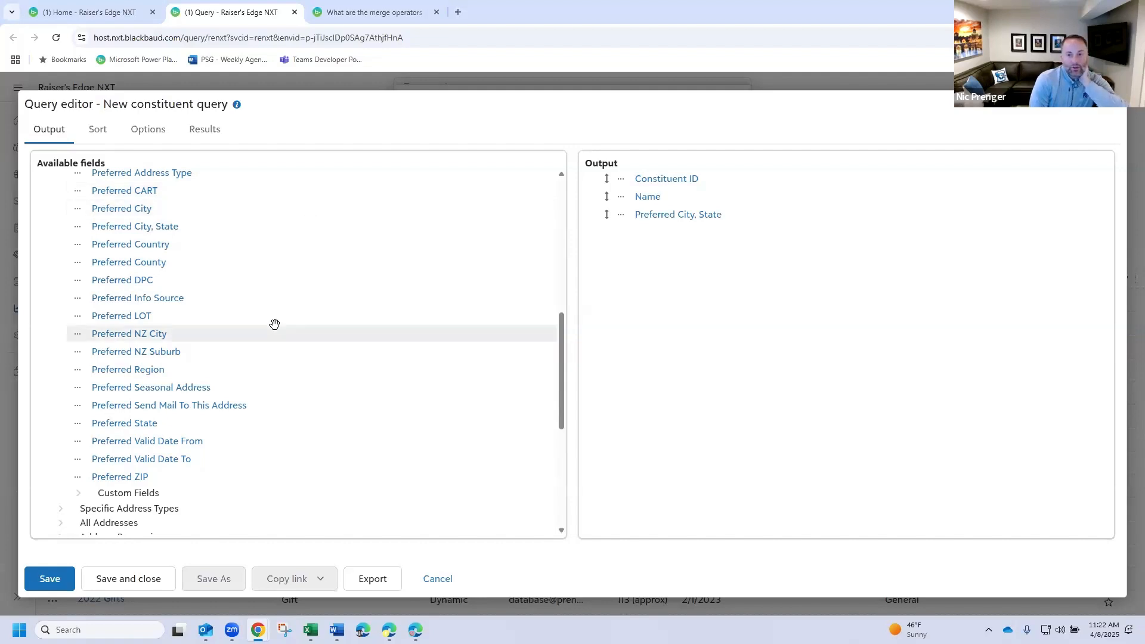
{"action": "scroll", "coordinate": [119, 347], "scroll_direction": "up", "scroll_amount": 10}
{"action": "left_click", "coordinate": [42, 363]}
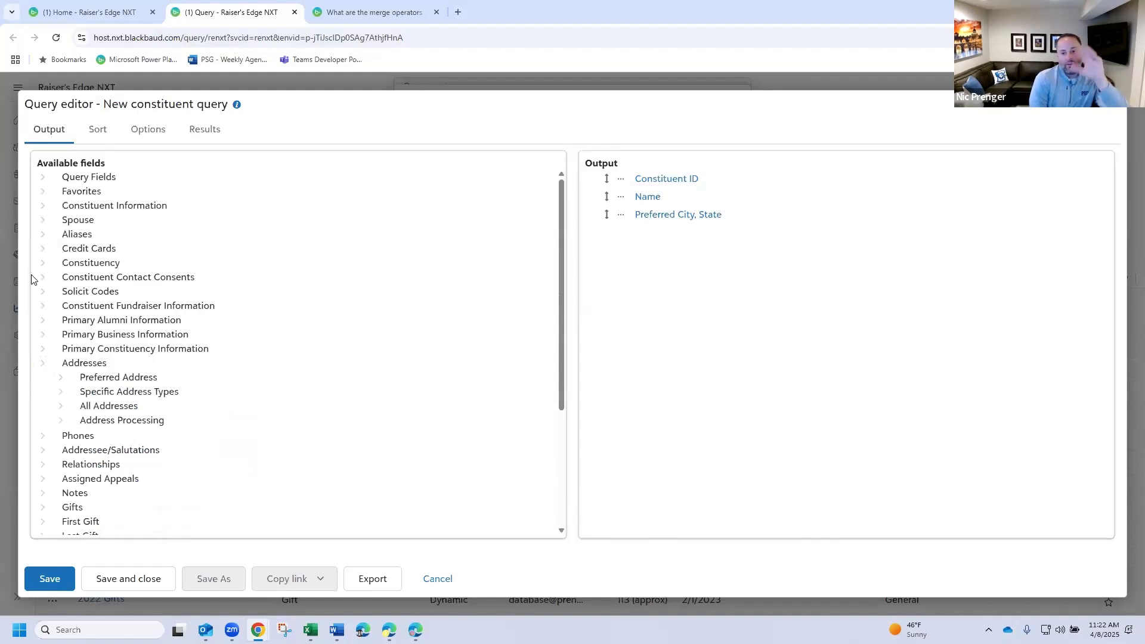
{"action": "left_click", "coordinate": [42, 363]}
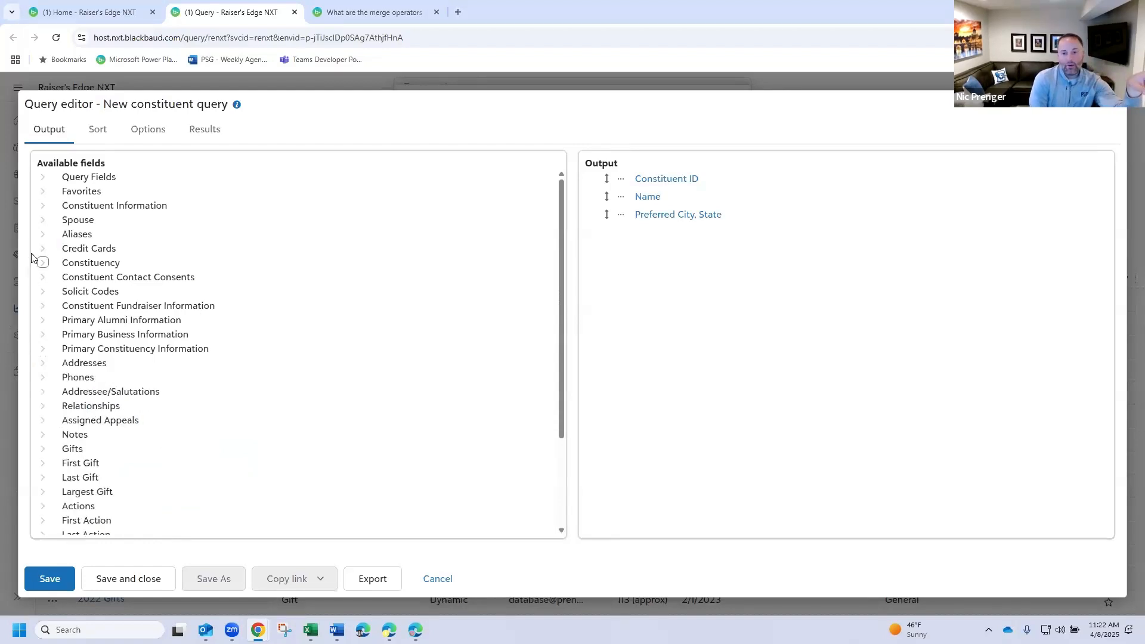
- Add Assigned Fundraiser Name from the Assigned Fundraisers relationship fields to the query output
{"action": "left_click", "coordinate": [41, 307]}
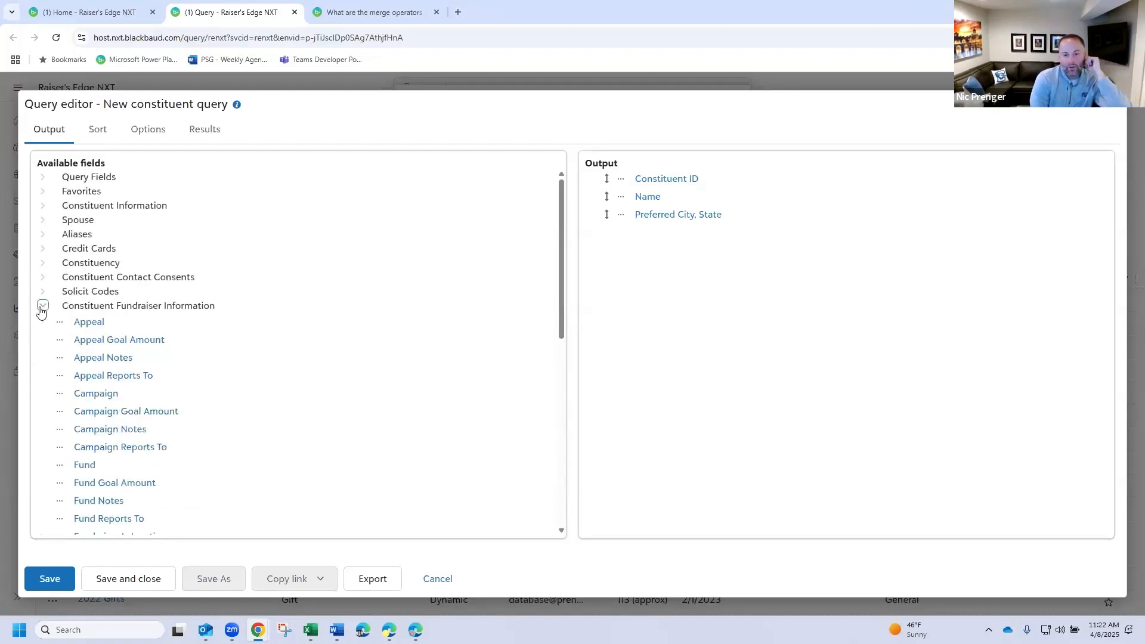
{"action": "left_click", "coordinate": [42, 305]}
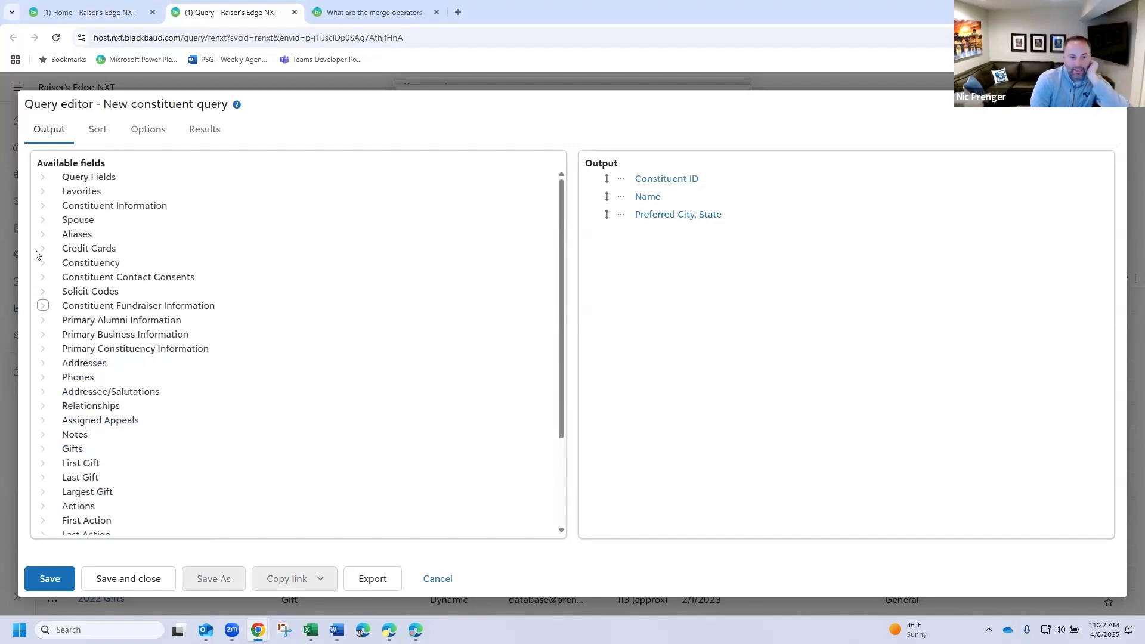
{"action": "left_click", "coordinate": [43, 406]}
{"action": "left_click", "coordinate": [61, 420]}
{"action": "scroll", "coordinate": [202, 413], "scroll_direction": "down", "scroll_amount": 2}
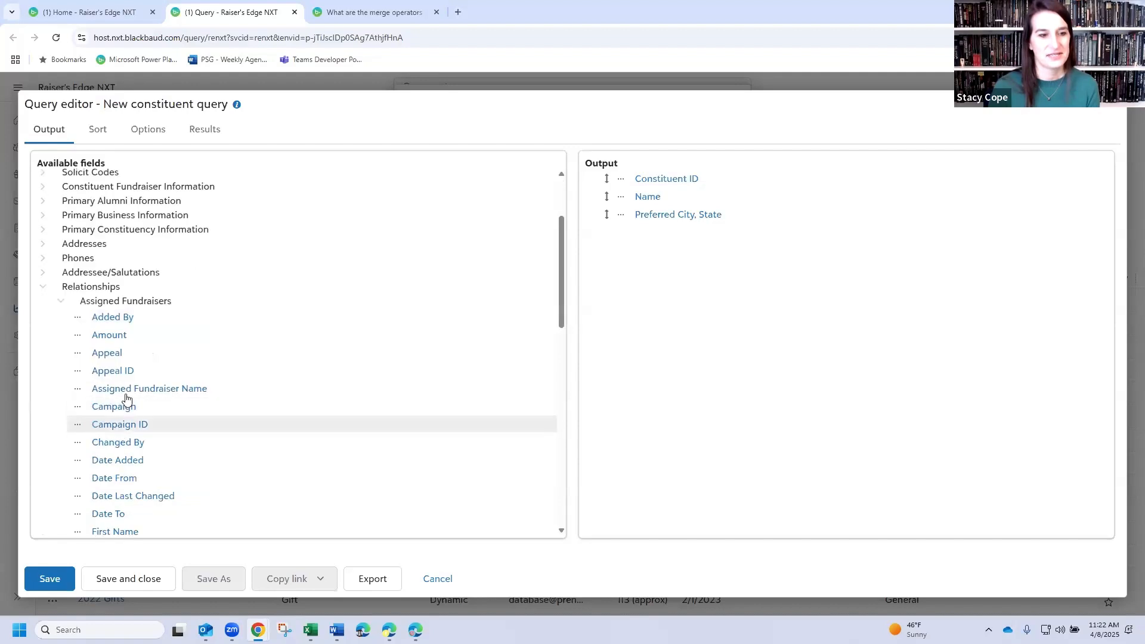
{"action": "left_click", "coordinate": [137, 391]}
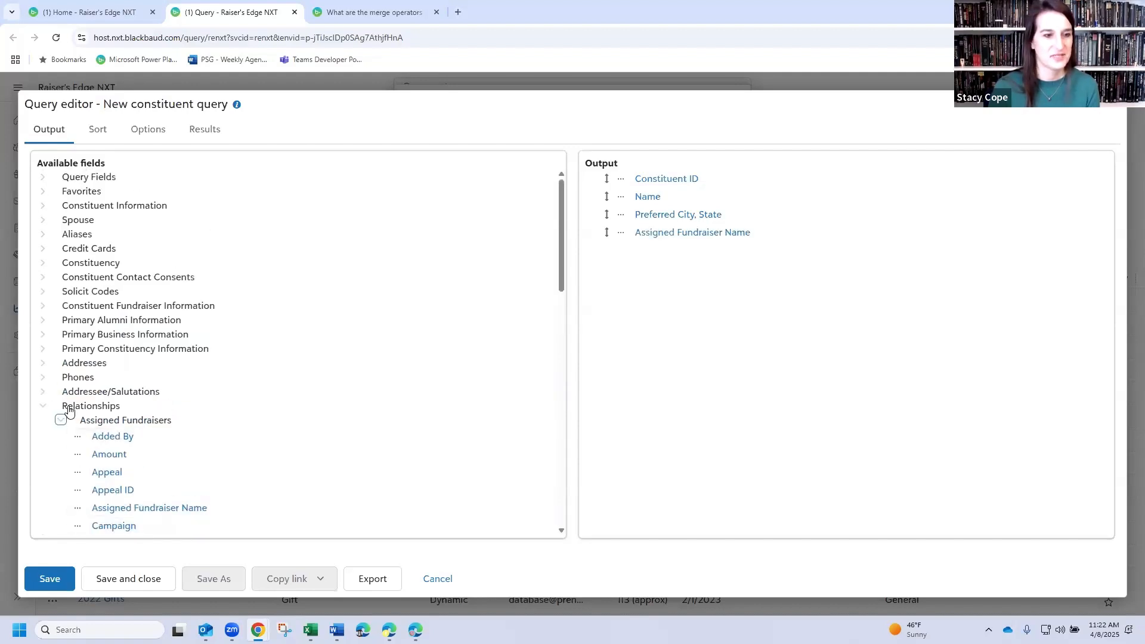
{"action": "left_click", "coordinate": [43, 405]}
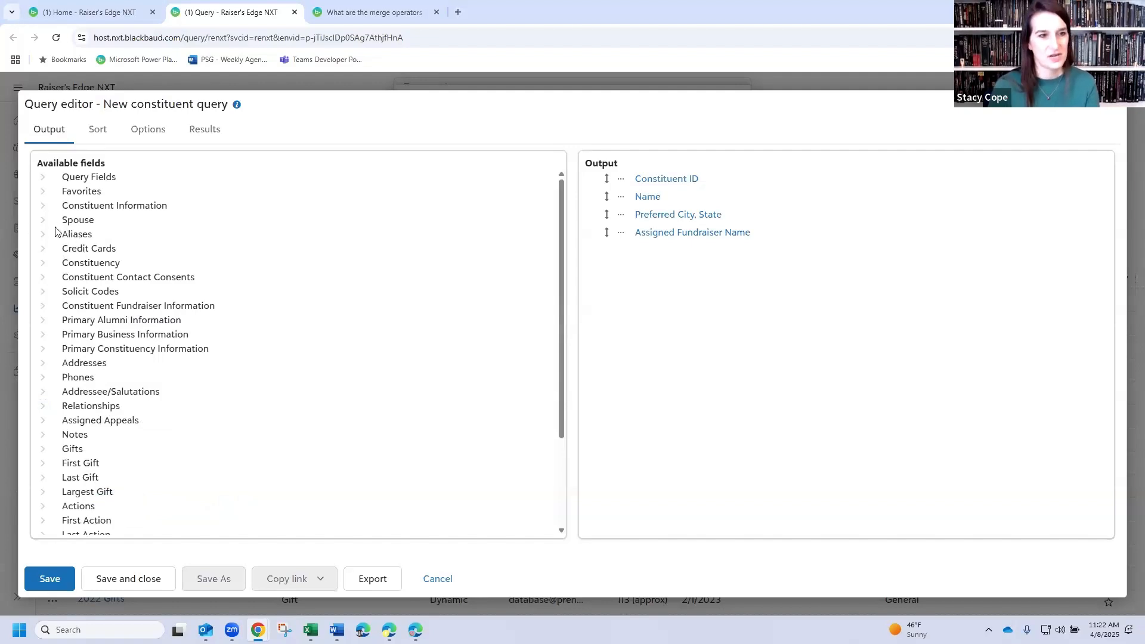
- Add Total Amount of Gifts from the Summary For Gift fields to the query output
{"action": "scroll", "coordinate": [91, 408], "scroll_direction": "down", "scroll_amount": 3}
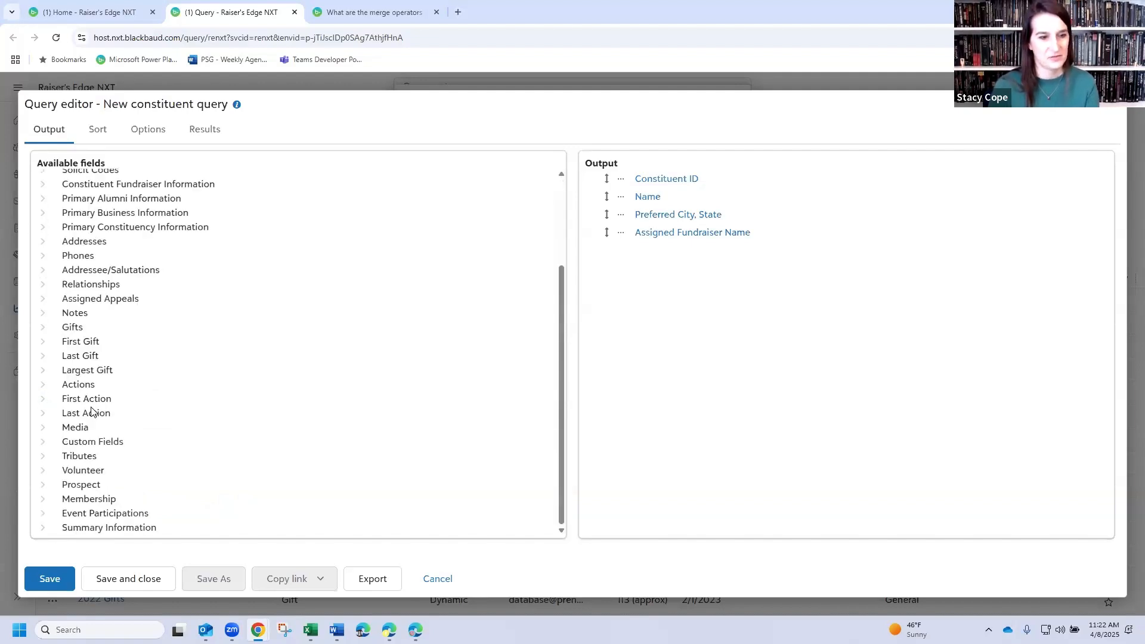
{"action": "left_click", "coordinate": [42, 528]}
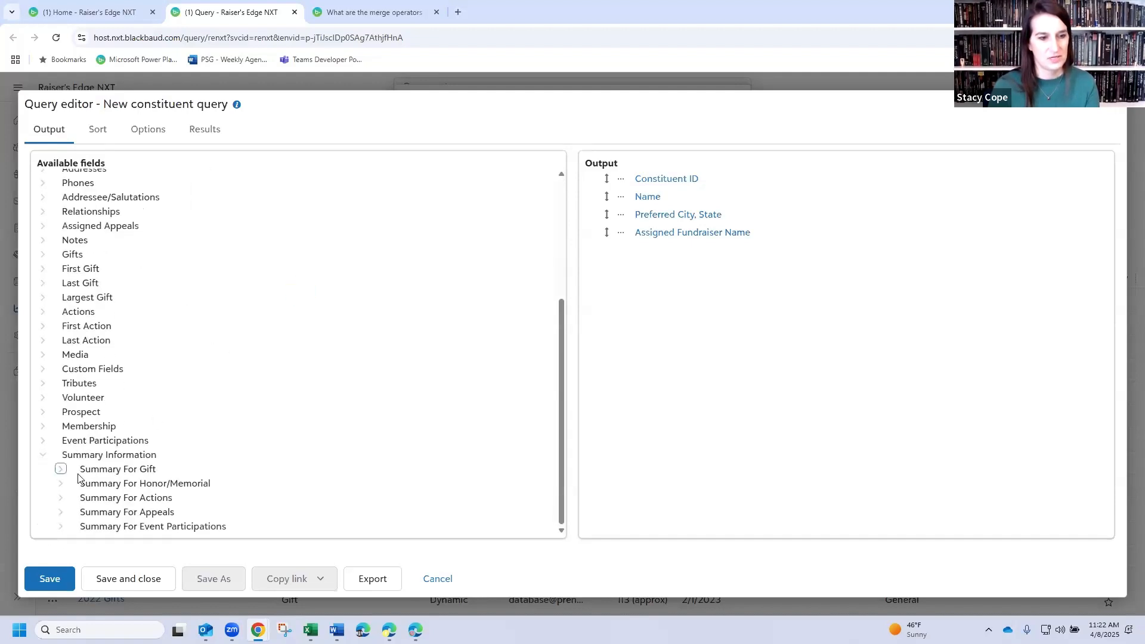
{"action": "left_click", "coordinate": [60, 468]}
{"action": "scroll", "coordinate": [135, 409], "scroll_direction": "down", "scroll_amount": 3}
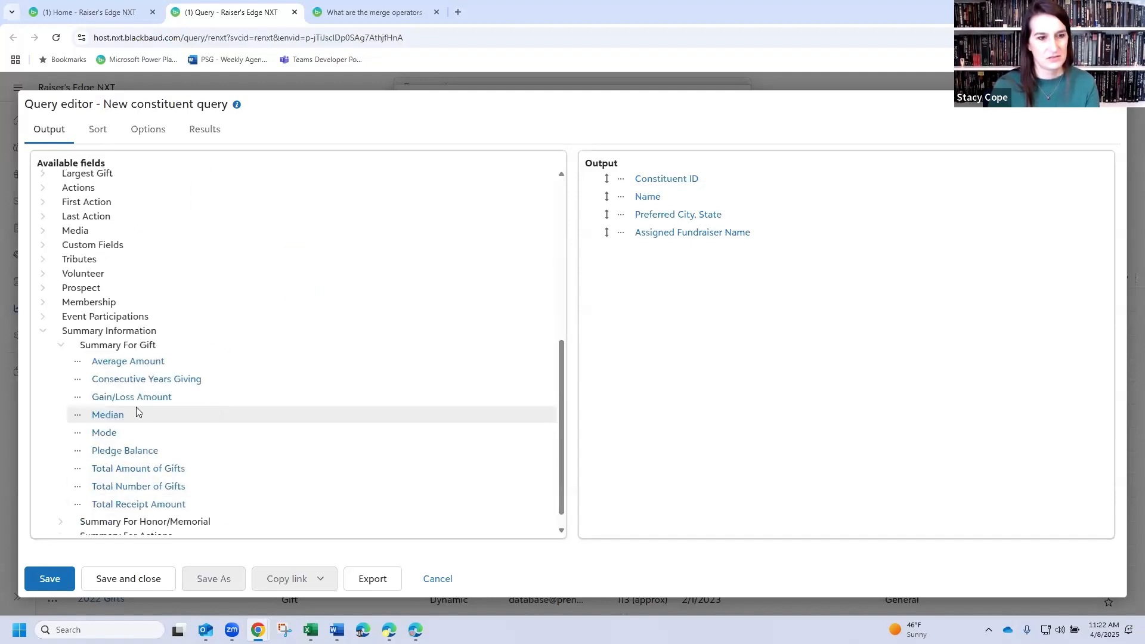
{"action": "left_click_drag", "start_coordinate": [626, 286], "coordinate": [627, 286]}
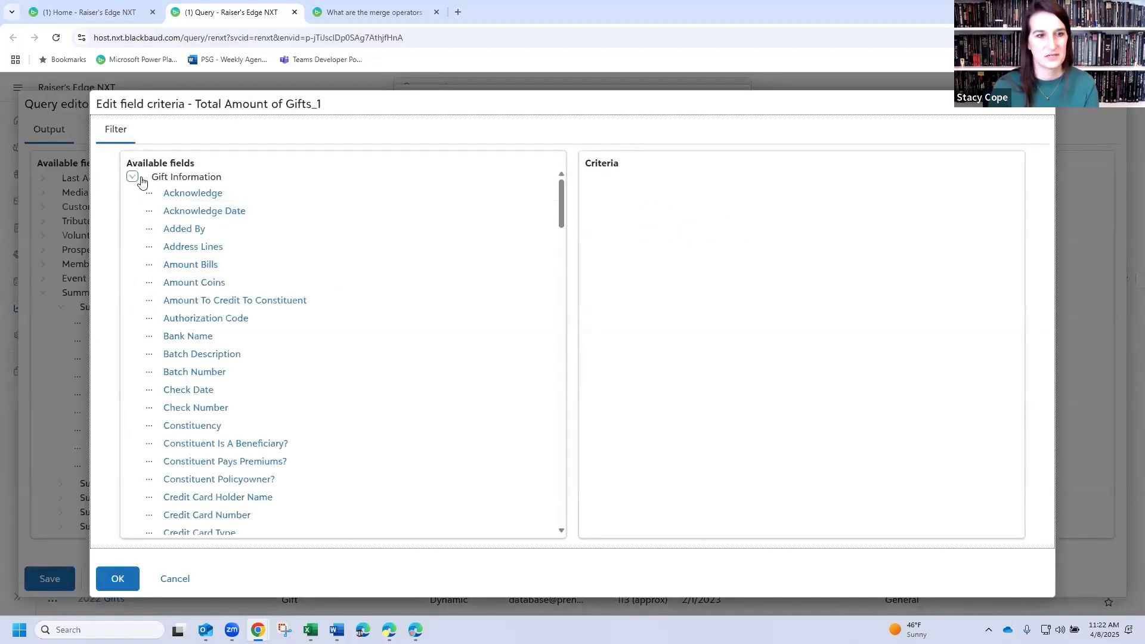
- Filter the gift total by Gift Type with the One of operator and show all available gift types
{"action": "scroll", "coordinate": [244, 382], "scroll_direction": "down", "scroll_amount": 10}
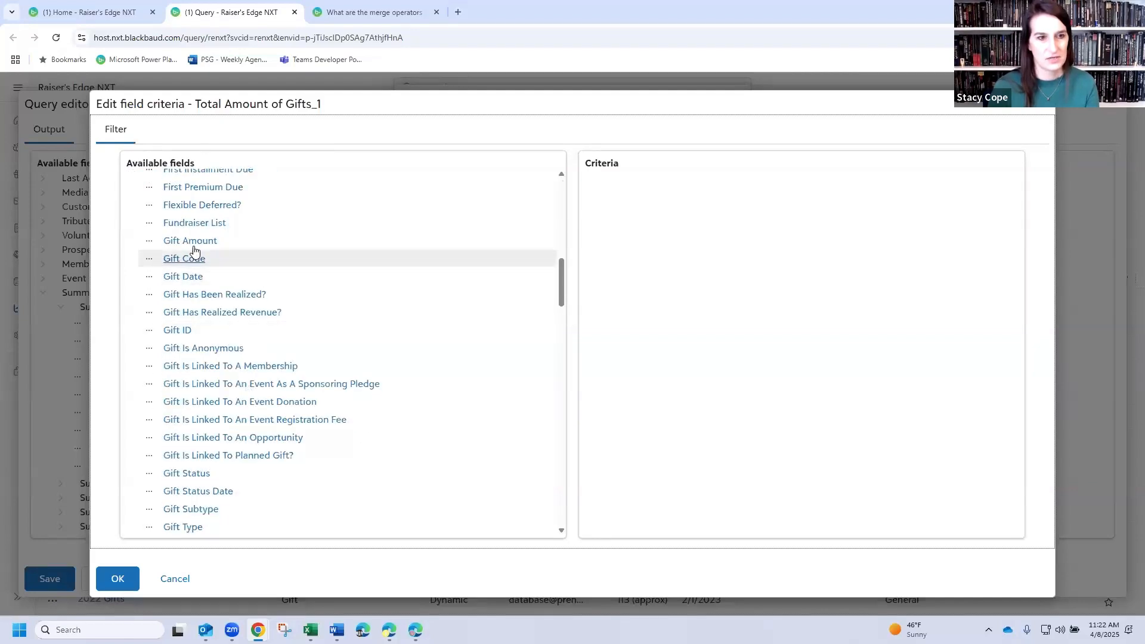
{"action": "scroll", "coordinate": [188, 454], "scroll_direction": "down", "scroll_amount": 2}
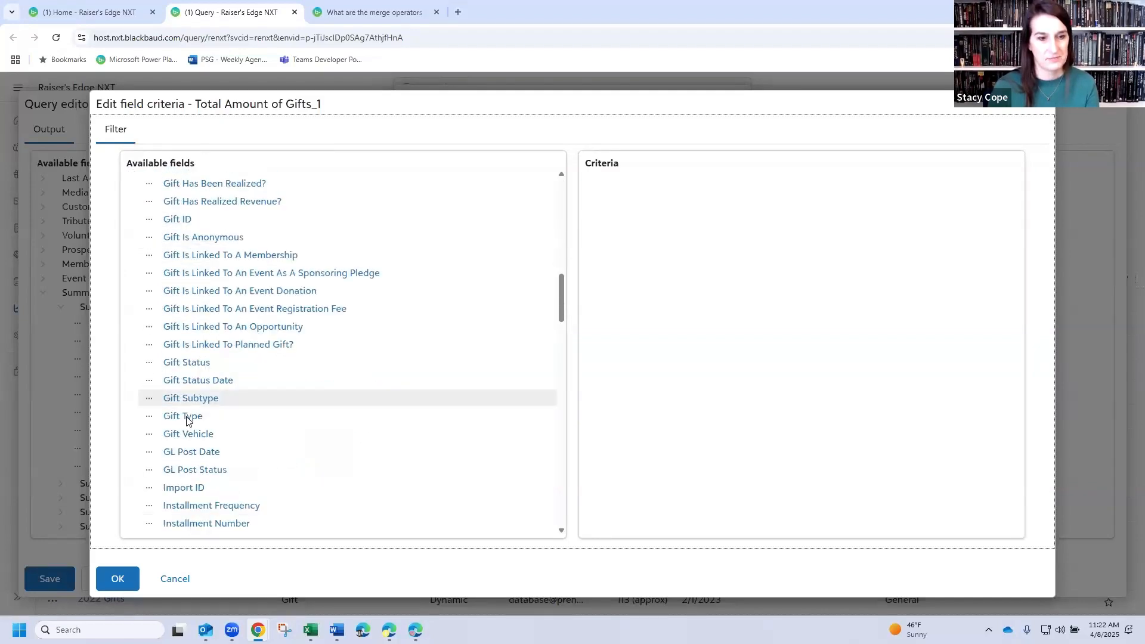
{"action": "left_click", "coordinate": [183, 408]}
{"action": "left_click", "coordinate": [469, 155]}
{"action": "left_click", "coordinate": [452, 204]}
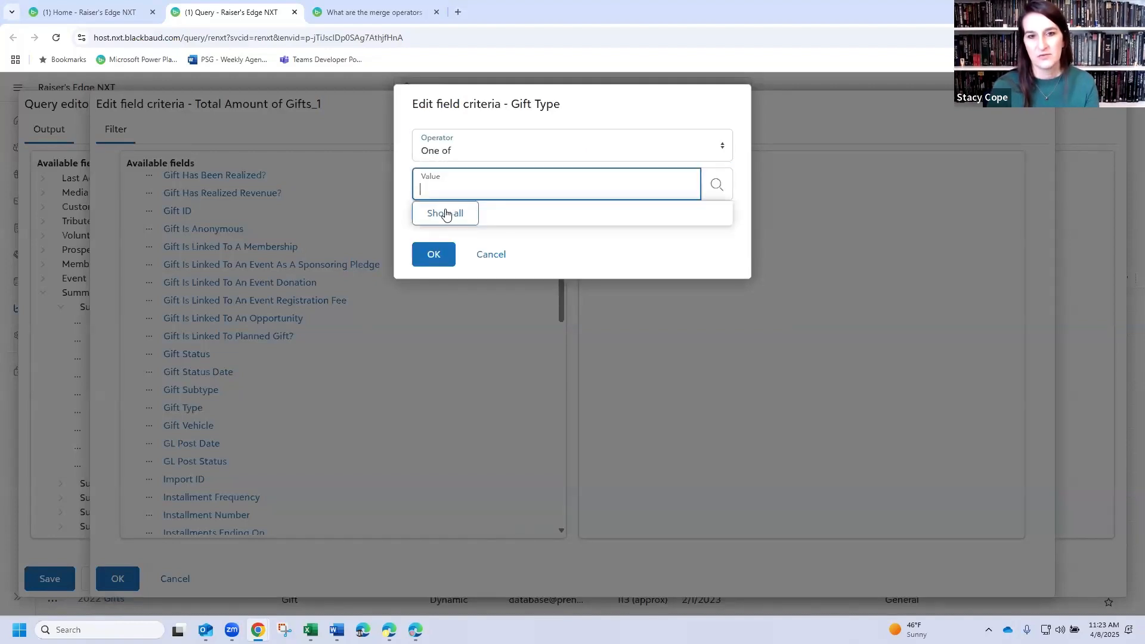
{"action": "left_click", "coordinate": [449, 215]}
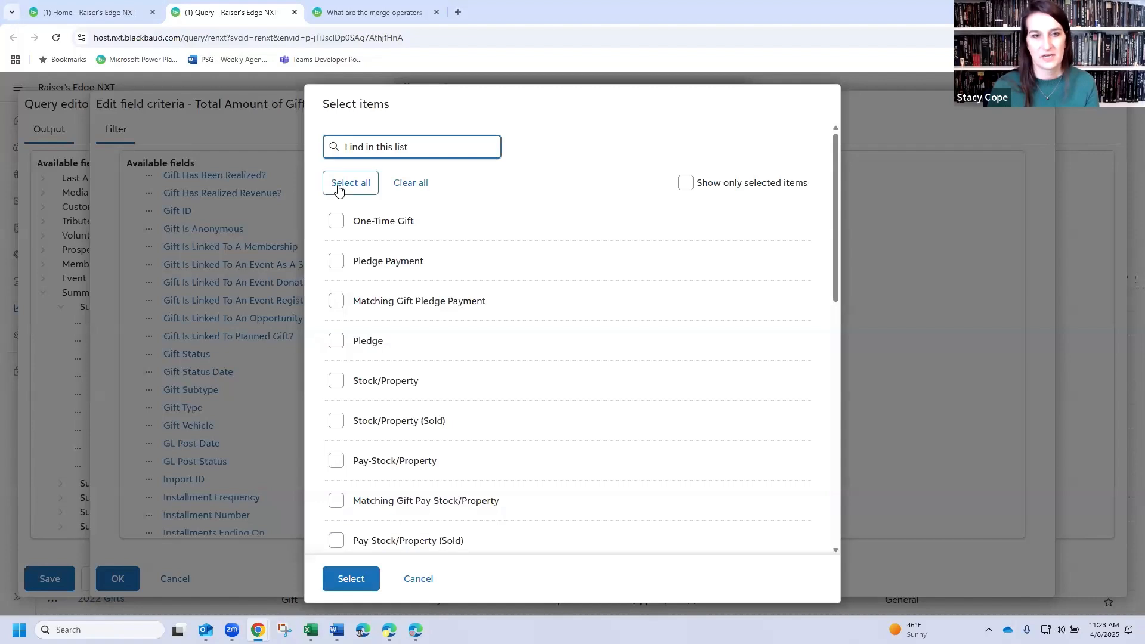
- Include all gift types except those matching "pay", and apply the Gift Type filter to Total Amount of Gifts
{"action": "left_click", "coordinate": [376, 189]}
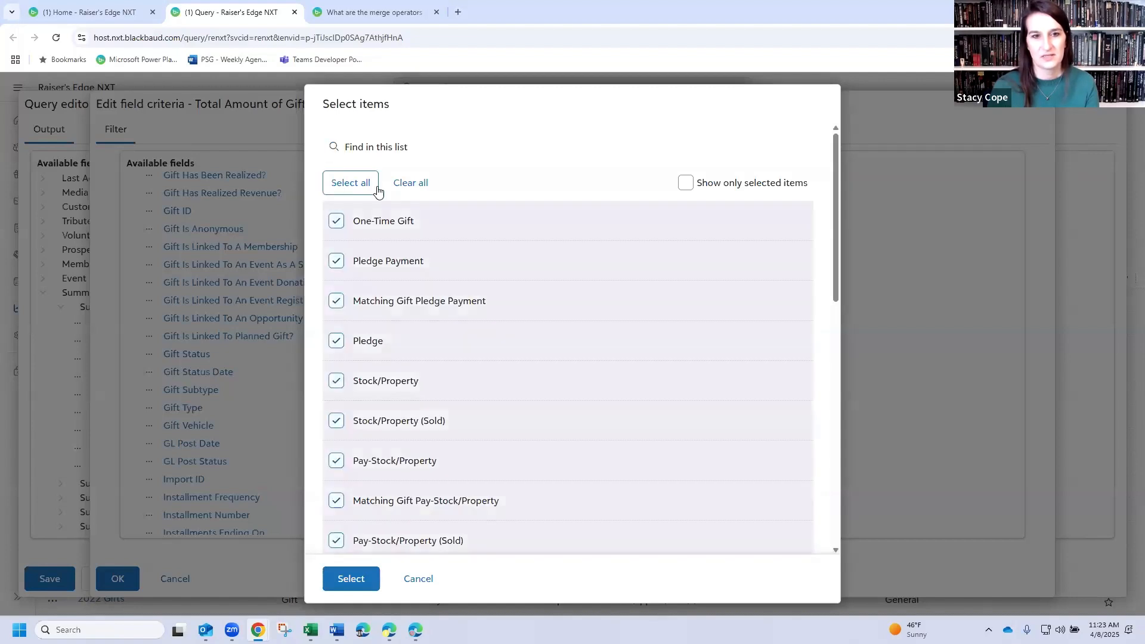
{"action": "type", "text": "pay"}
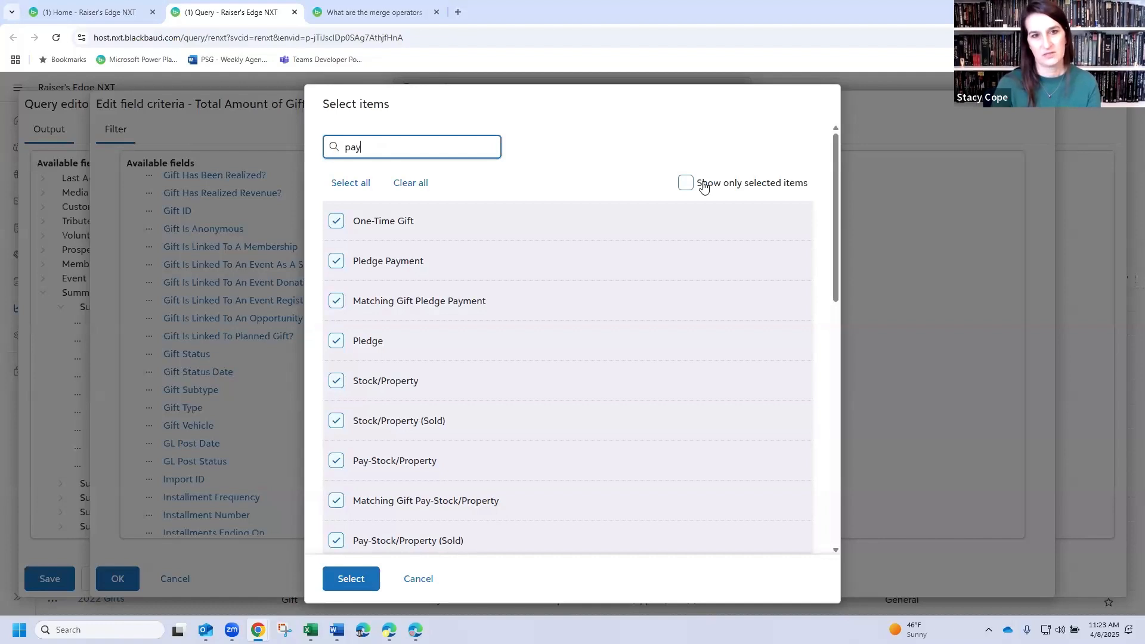
{"action": "key", "text": "Return"}
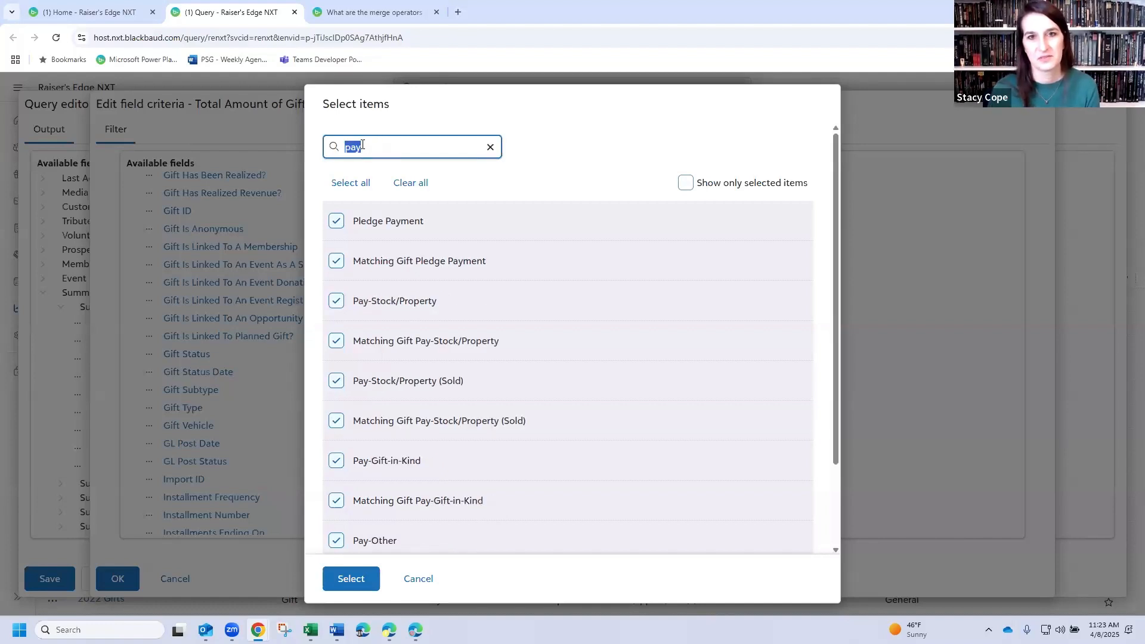
{"action": "left_click", "coordinate": [411, 183]}
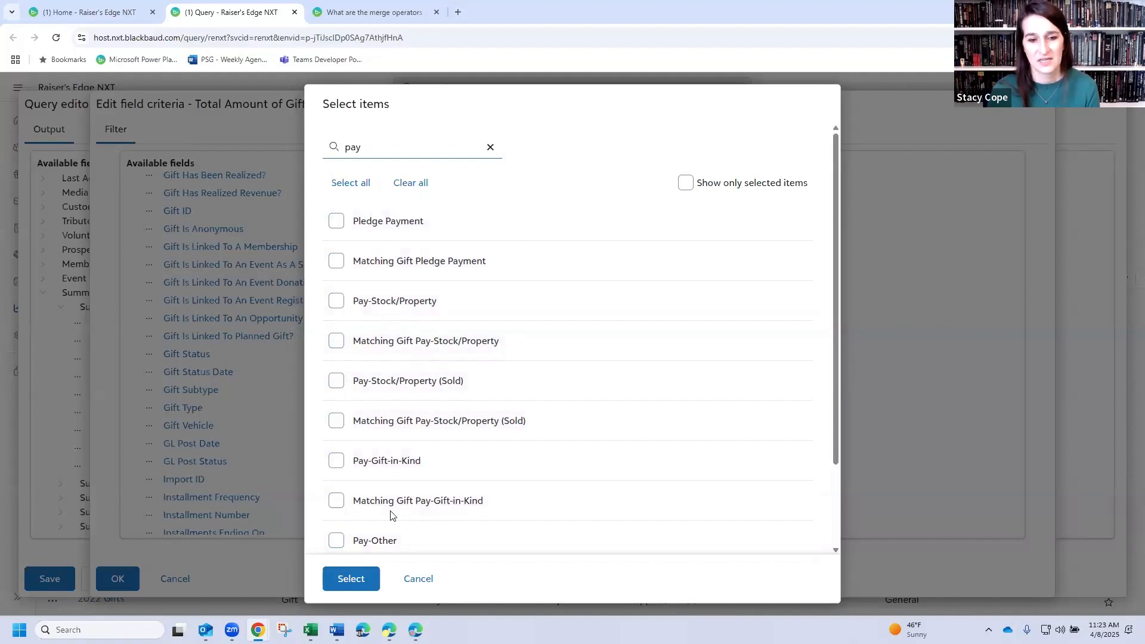
{"action": "left_click", "coordinate": [491, 147]}
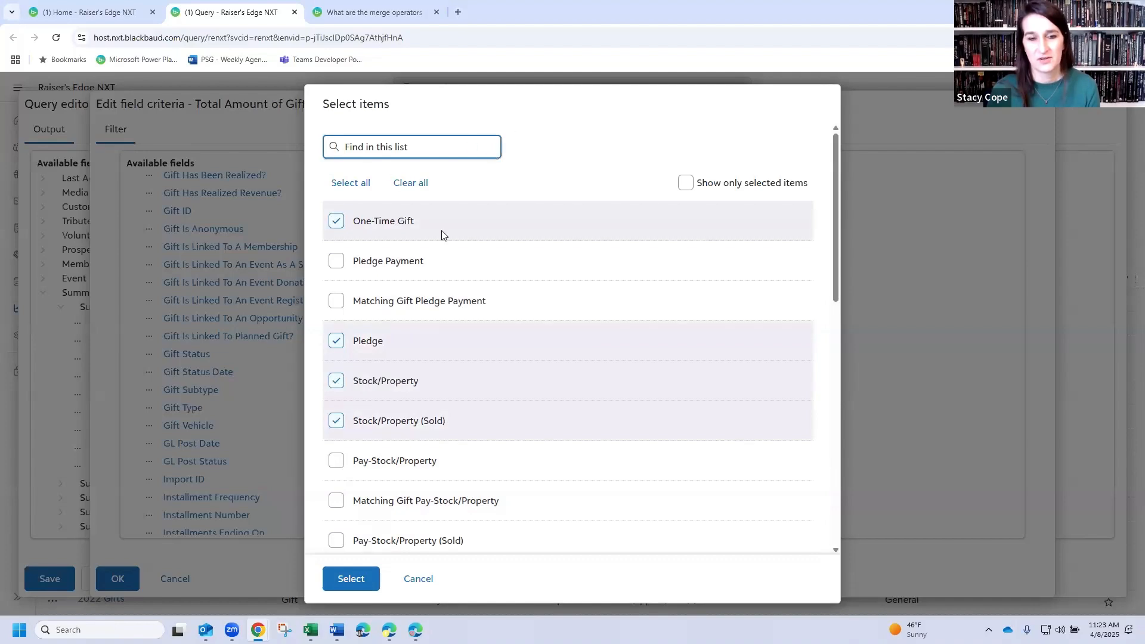
{"action": "scroll", "coordinate": [447, 278], "scroll_direction": "down", "scroll_amount": 10}
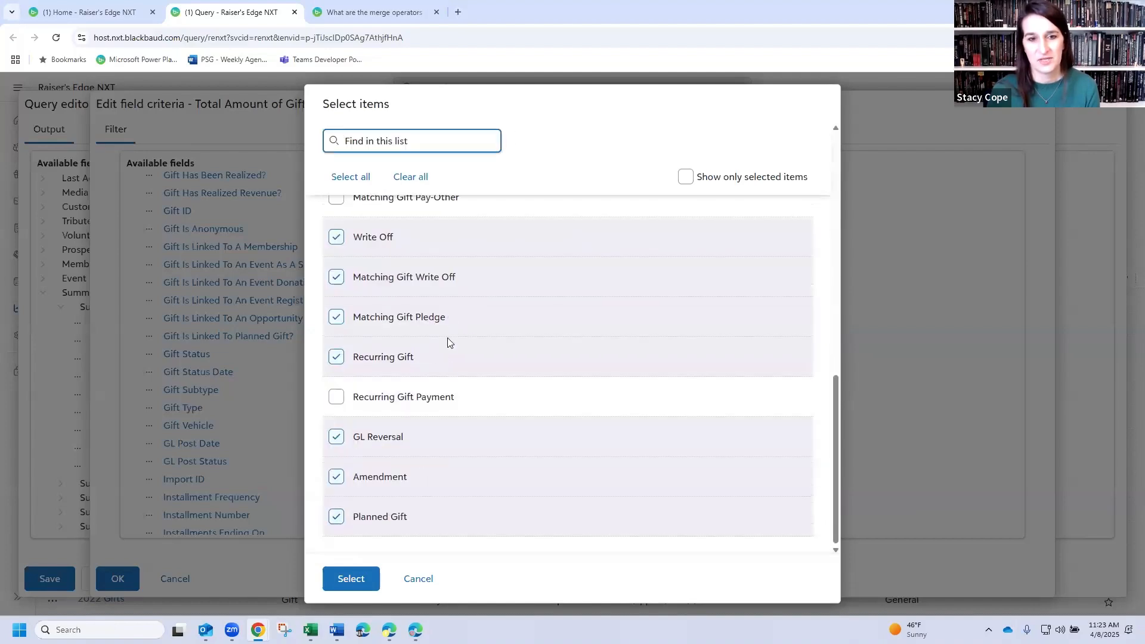
{"action": "scroll", "coordinate": [443, 390], "scroll_direction": "up", "scroll_amount": 10}
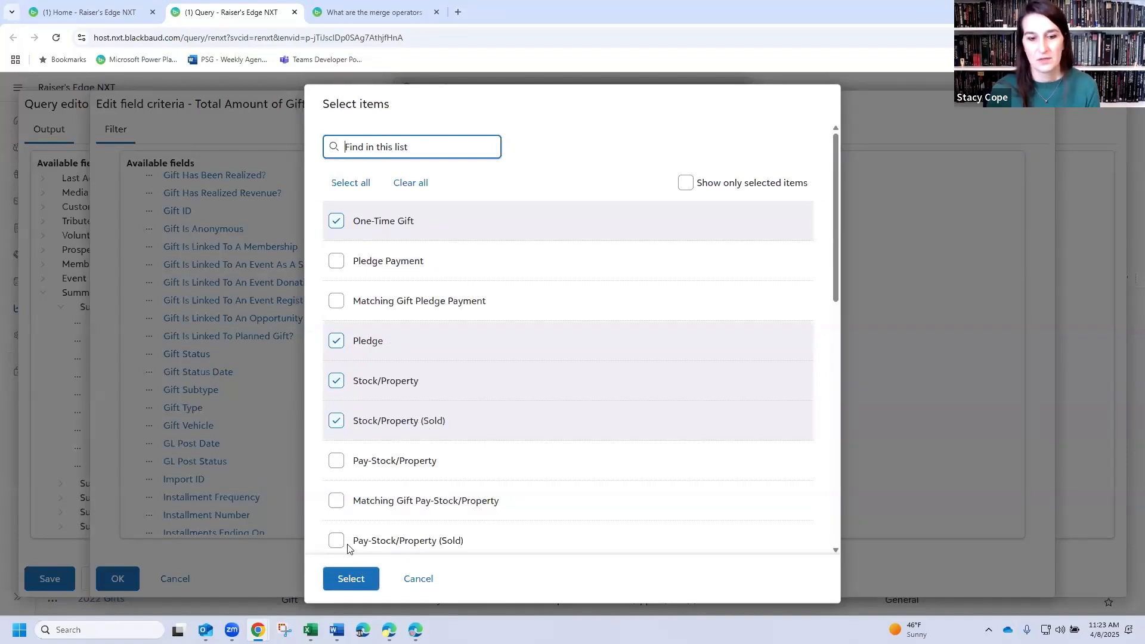
{"action": "left_click", "coordinate": [350, 578]}
{"action": "left_click", "coordinate": [434, 257]}
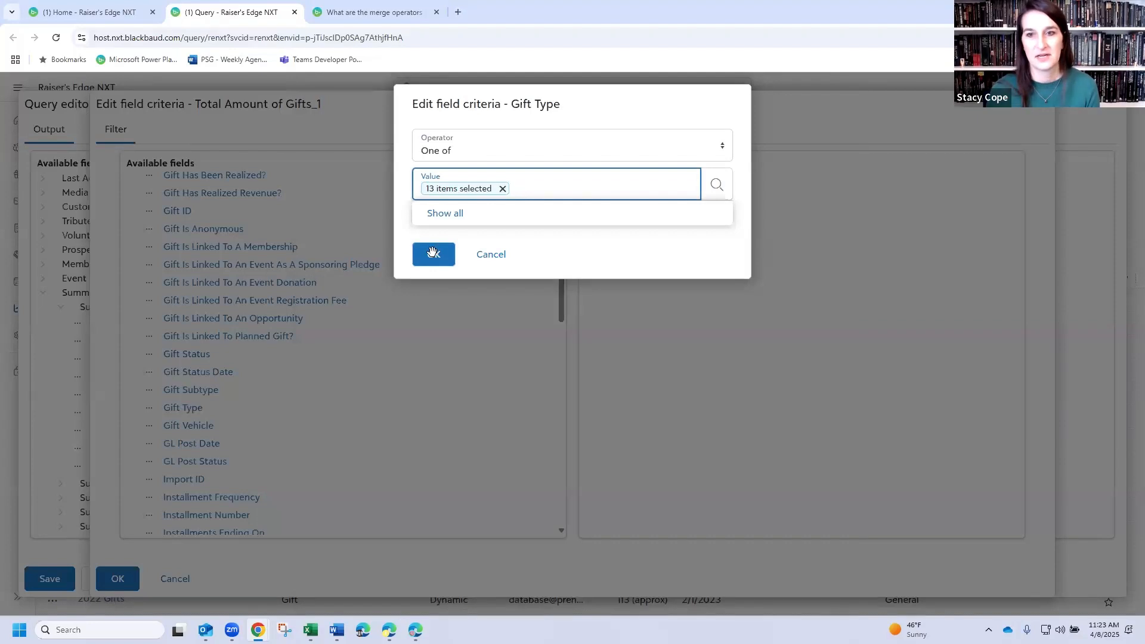
{"action": "left_click", "coordinate": [117, 579]}
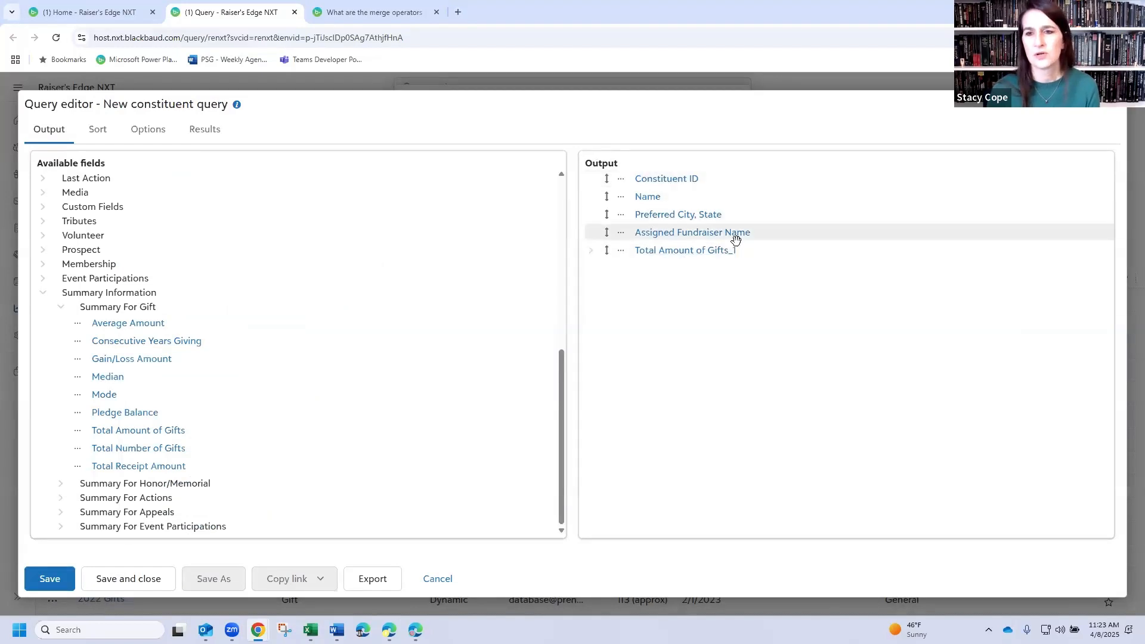
- Set the column heading of the Total Amount of Gifts output field to "Lifetime pledges/cash"
{"action": "left_click", "coordinate": [654, 253]}
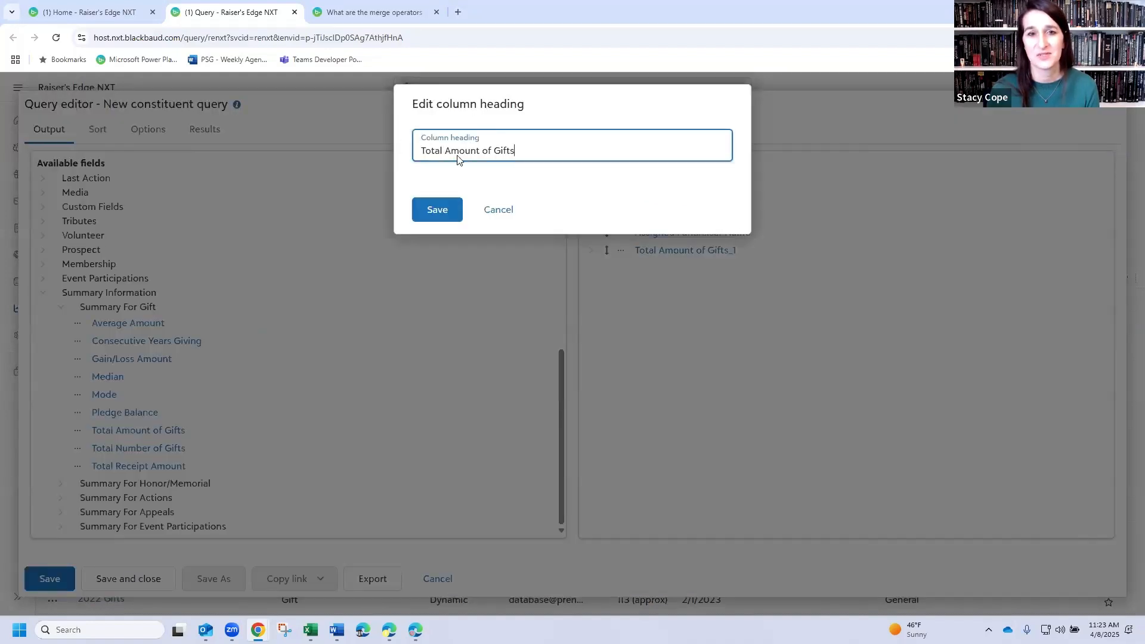
{"action": "key", "text": "ctrl+a"}
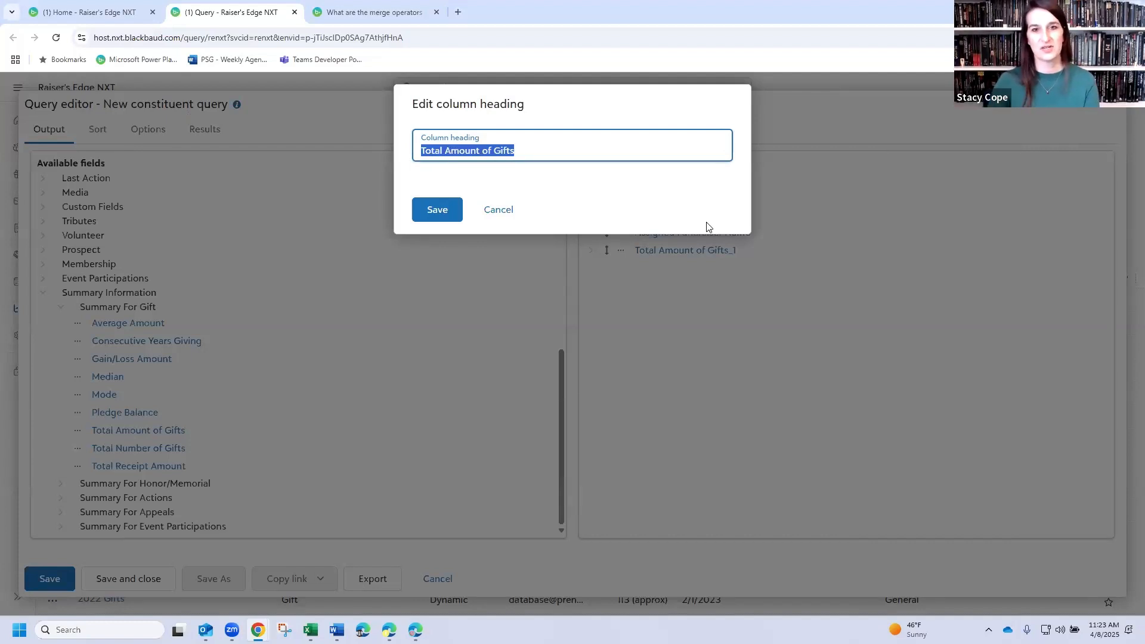
{"action": "type", "text": "L"}
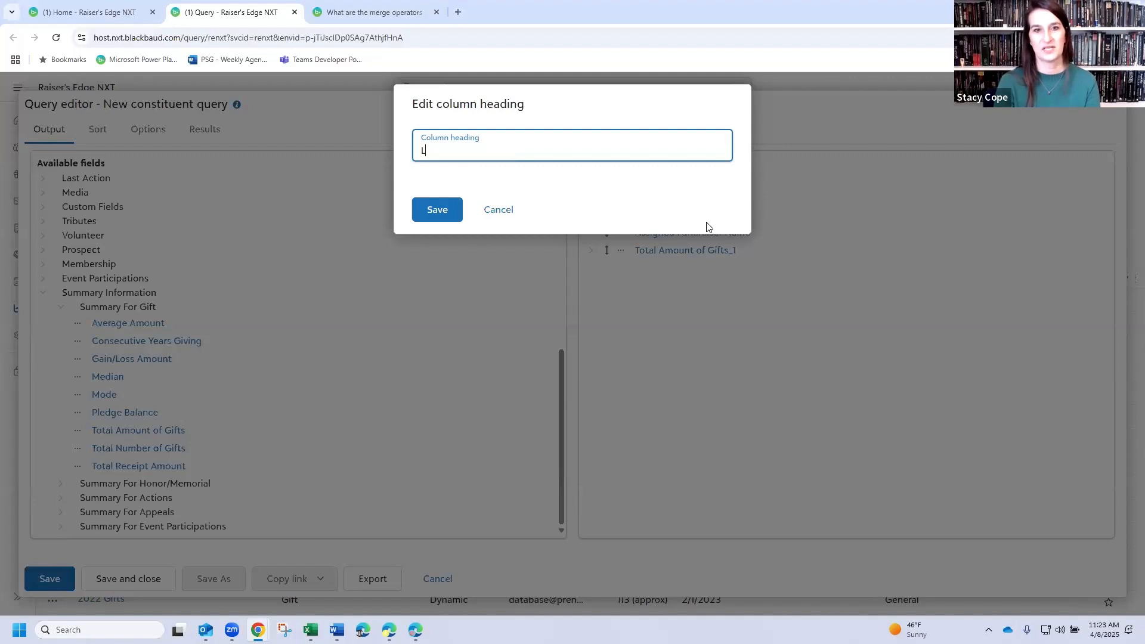
{"action": "type", "text": "ple"}
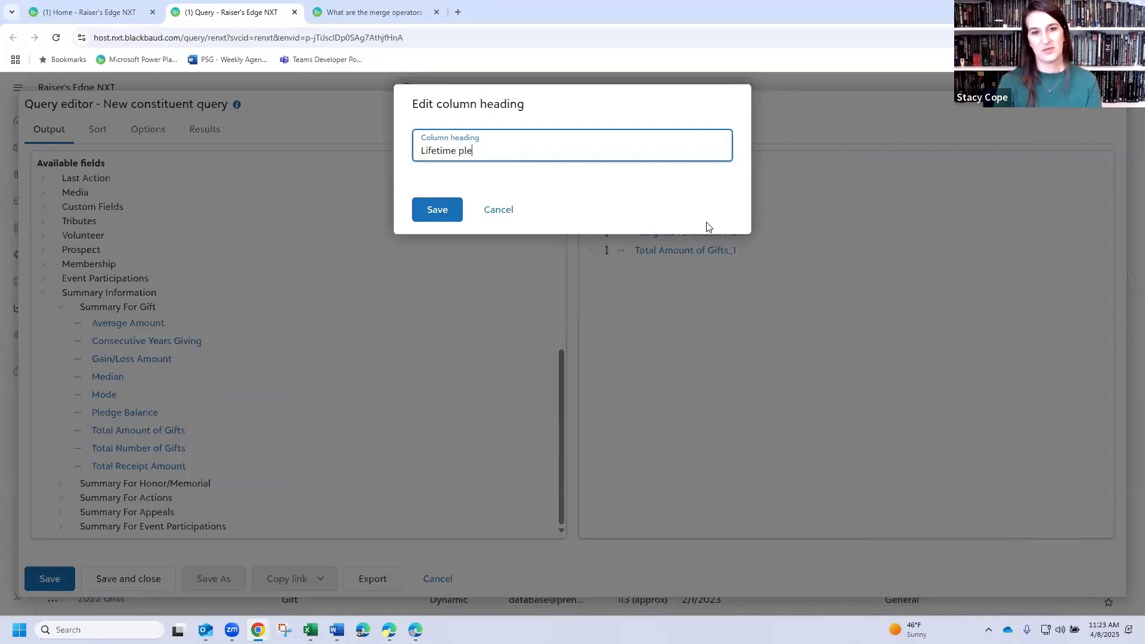
{"action": "type", "text": "dges/cash"}
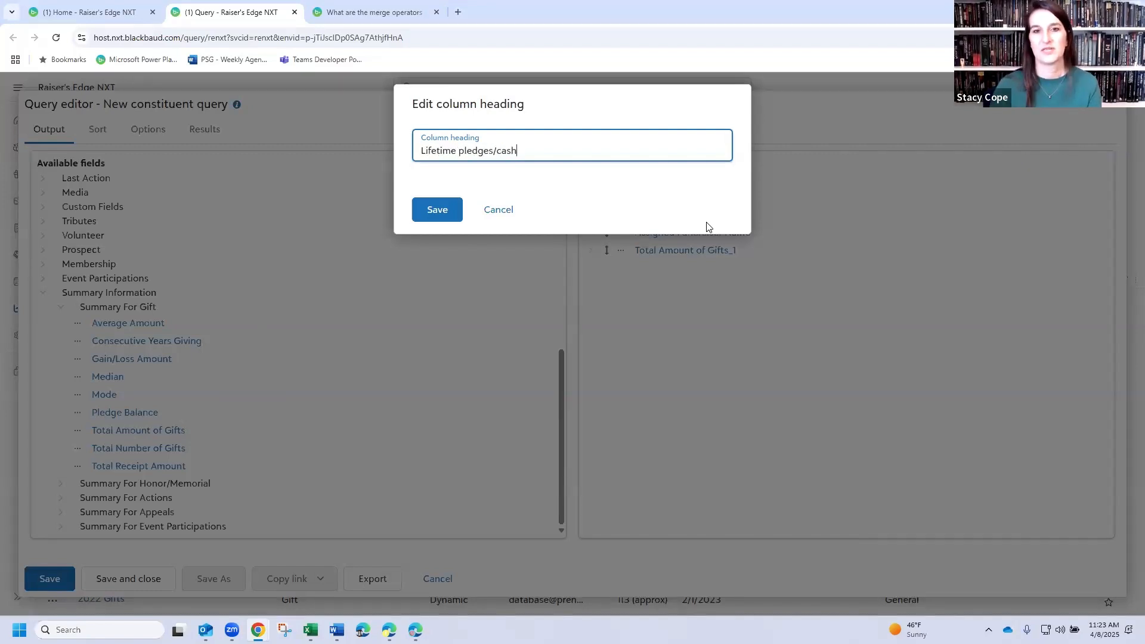
{"action": "left_click", "coordinate": [456, 206]}
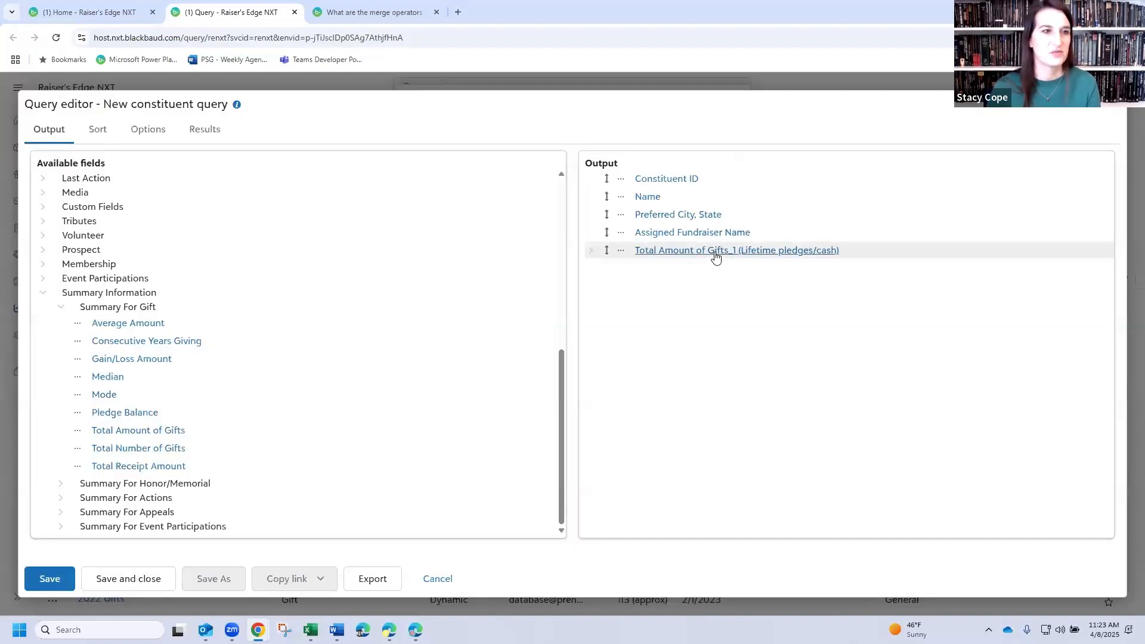
- Sort the query by Preferred City, State in ascending order, using its Query Fields entry
{"action": "left_click", "coordinate": [116, 134]}
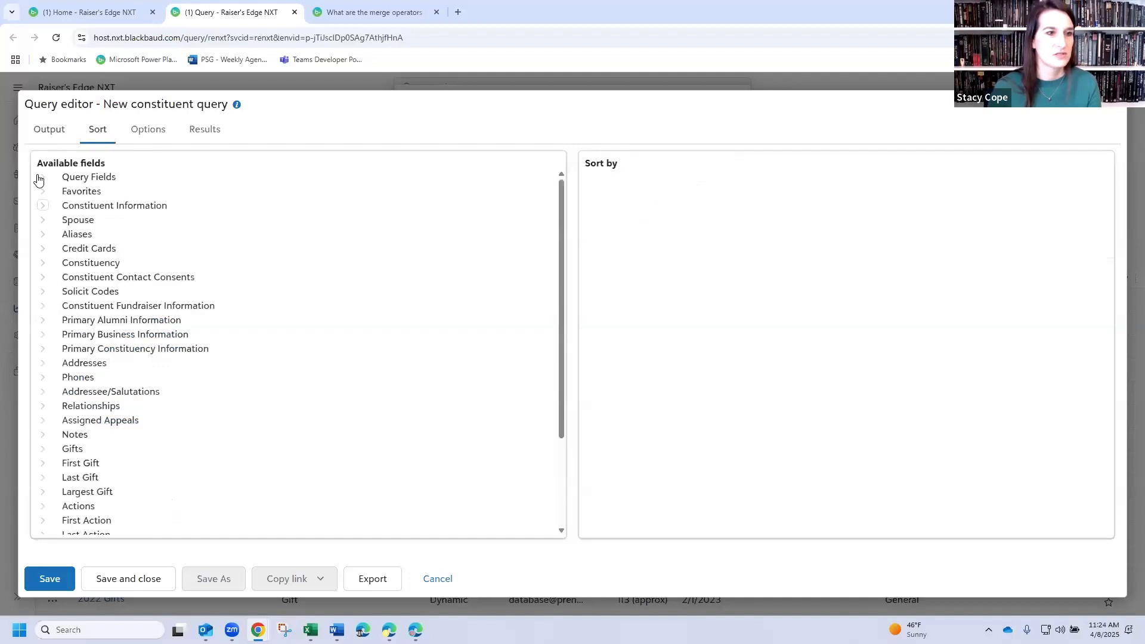
{"action": "left_click", "coordinate": [43, 179]}
{"action": "left_click", "coordinate": [96, 229]}
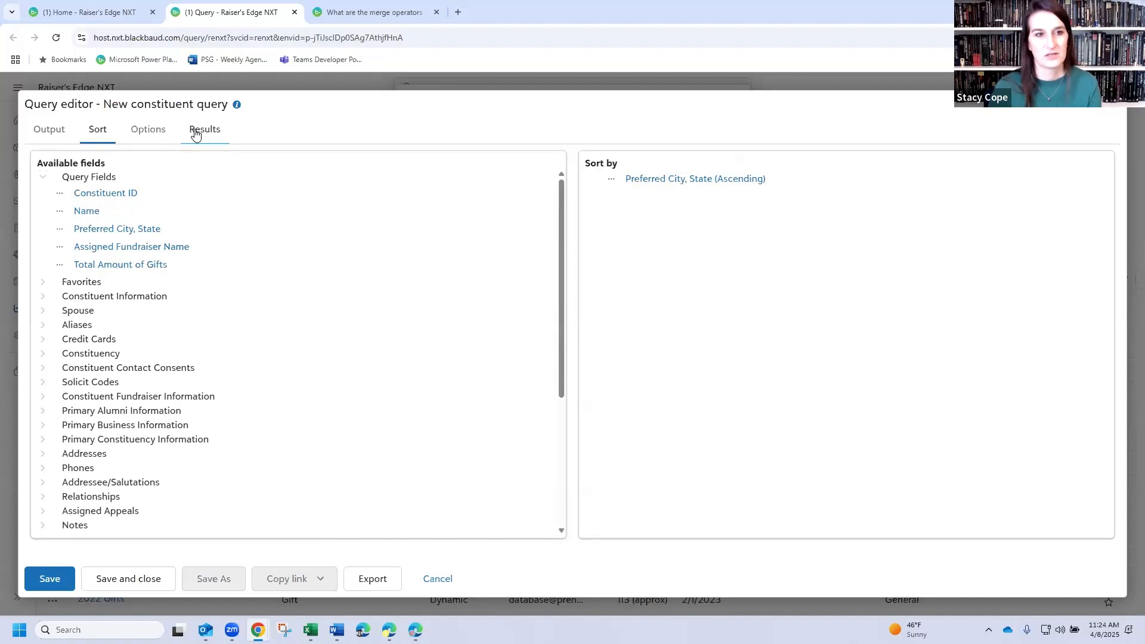
- Save the static merged query as "Merged - recent donors from Nebraska - webinar" in the Important Queries category, and close it
{"action": "left_click", "coordinate": [195, 133]}
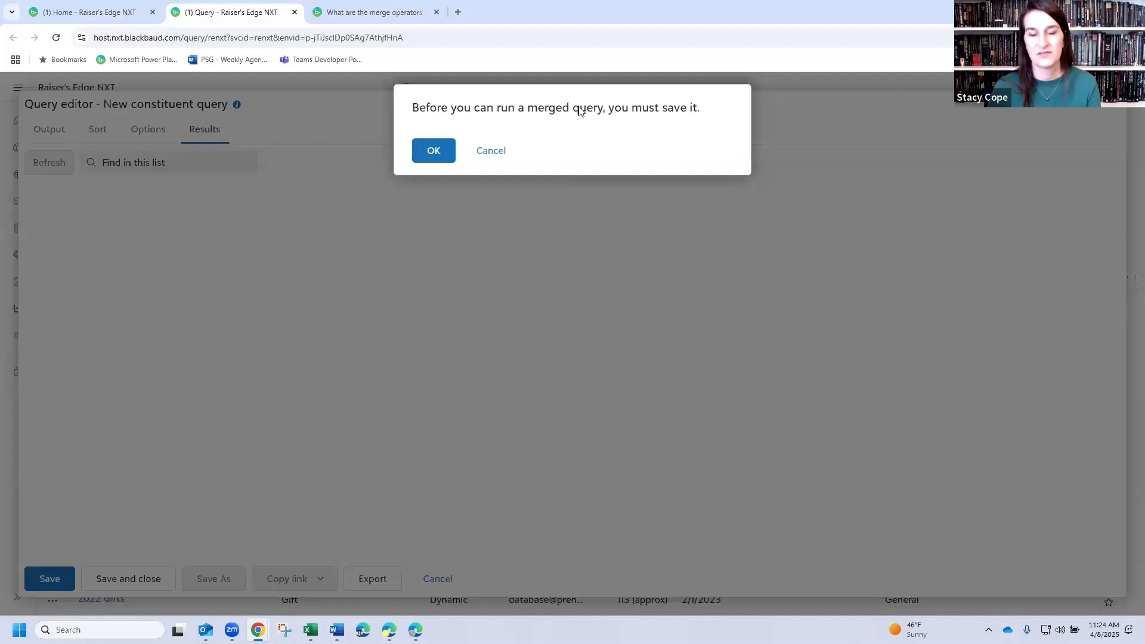
{"action": "left_click", "coordinate": [432, 154]}
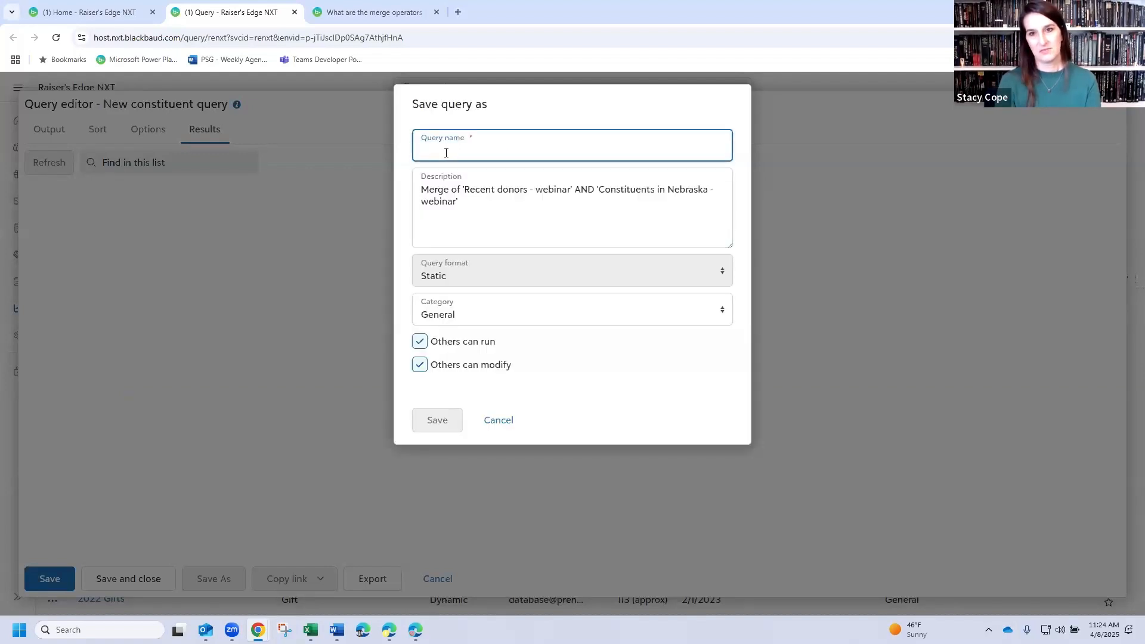
{"action": "type", "text": "Merged - "}
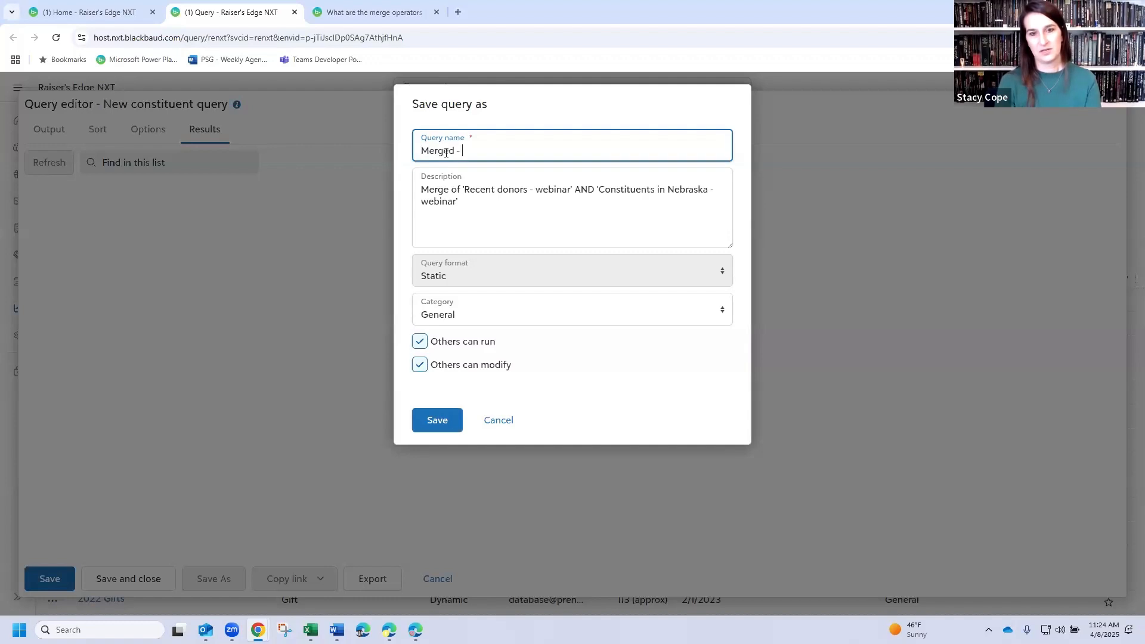
{"action": "type", "text": "recent dono"}
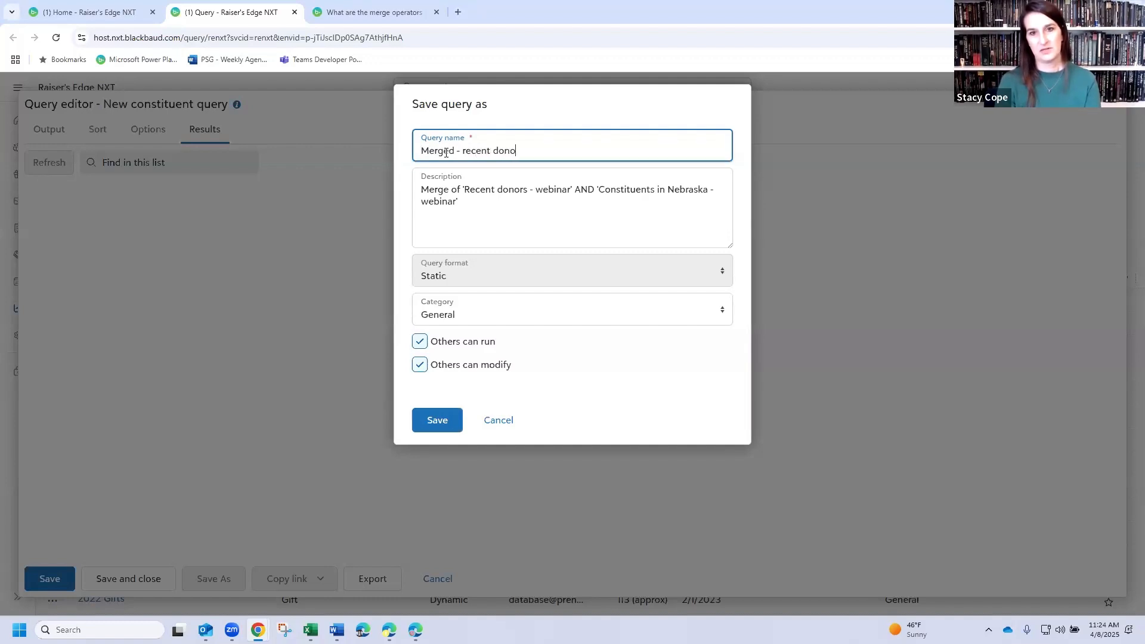
{"action": "type", "text": "rs from Nebraska "}
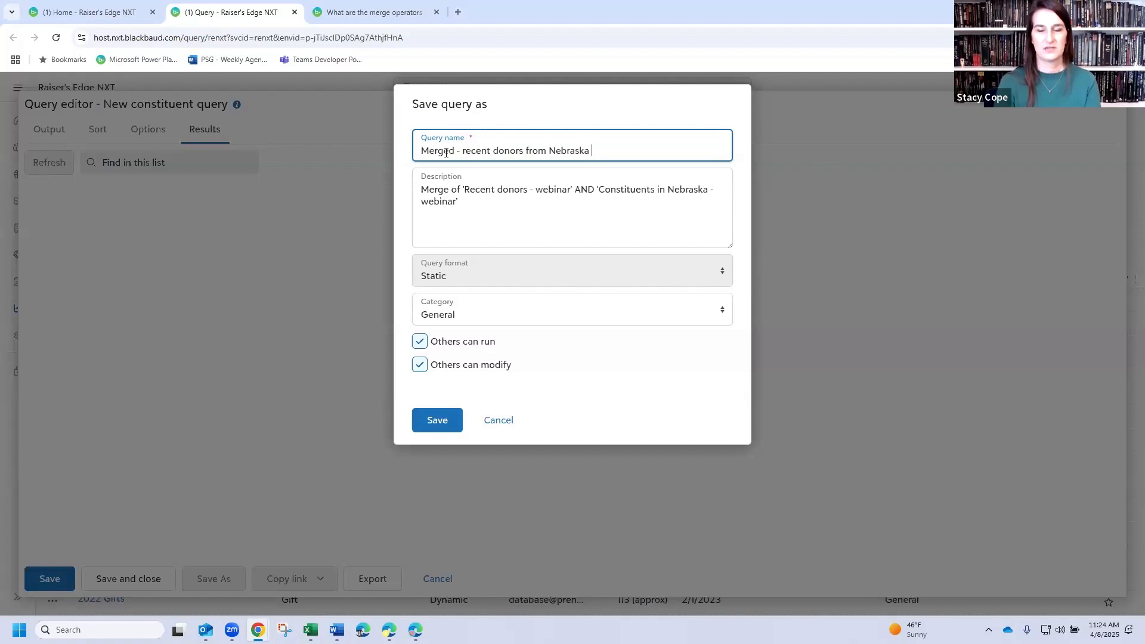
{"action": "type", "text": "- webinar"}
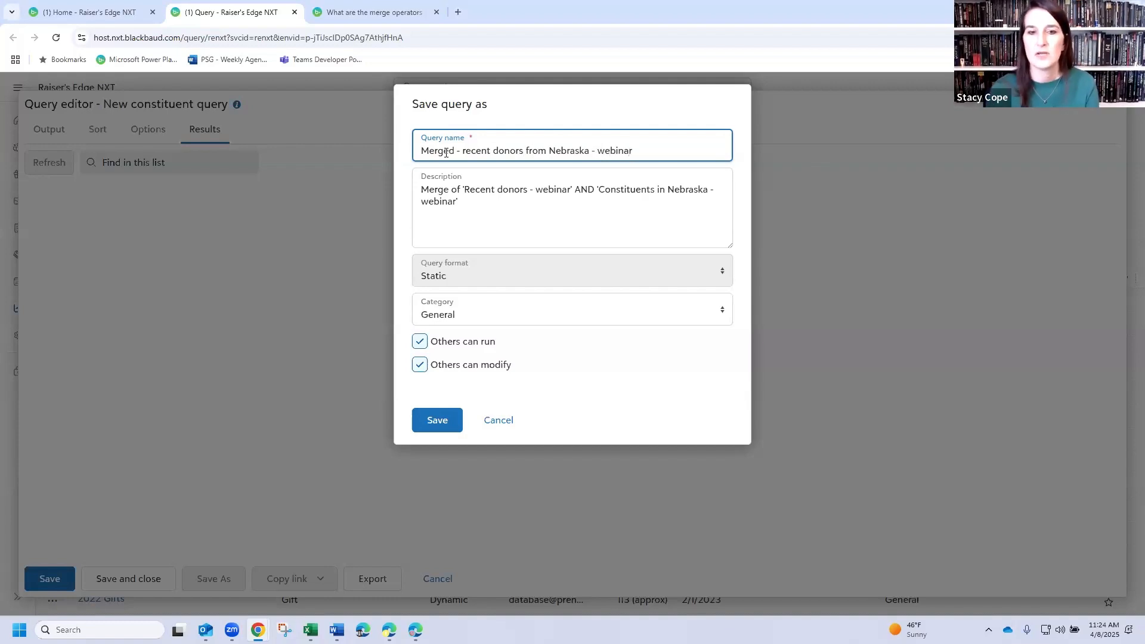
{"action": "left_click", "coordinate": [469, 311]}
{"action": "left_click", "coordinate": [442, 435]}
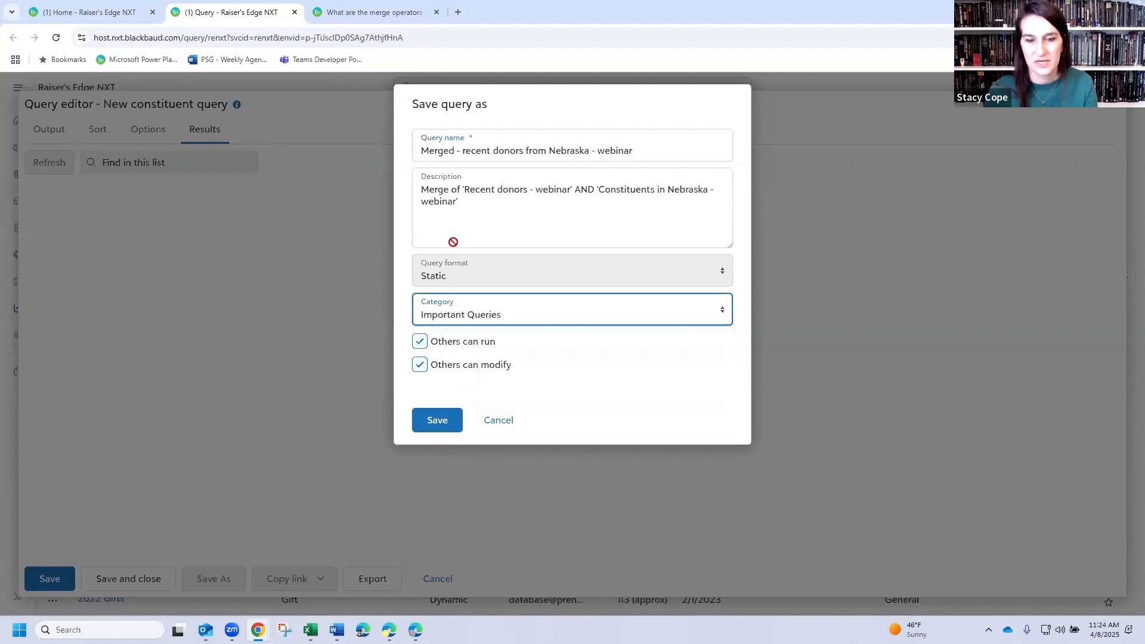
{"action": "left_click", "coordinate": [447, 419]}
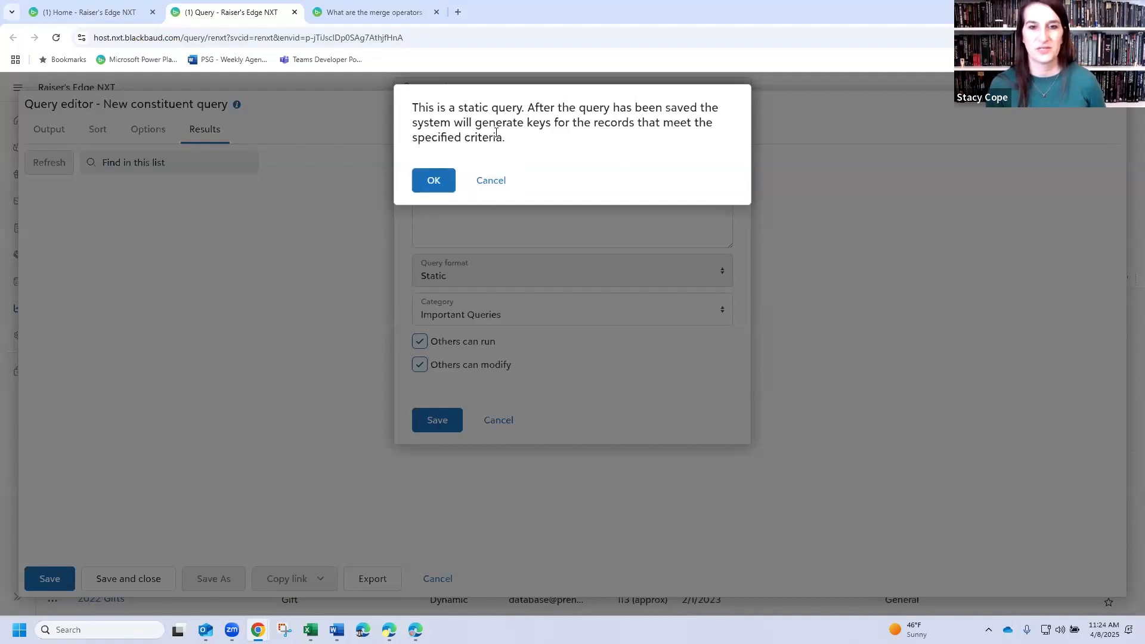
{"action": "left_click", "coordinate": [436, 180]}
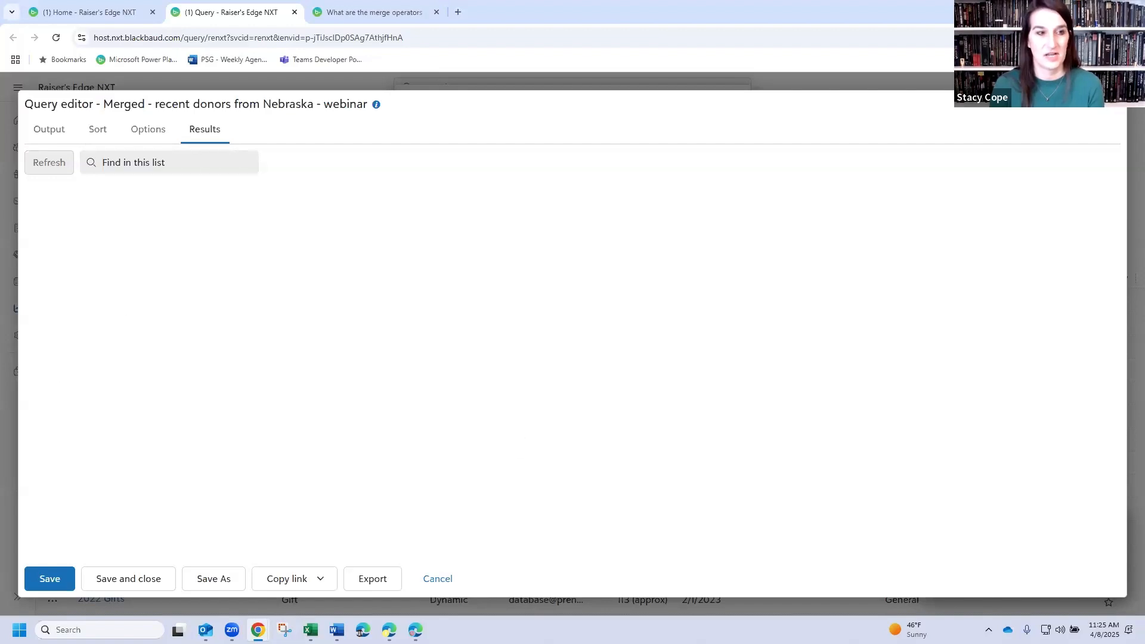
{"action": "left_click", "coordinate": [37, 162]}
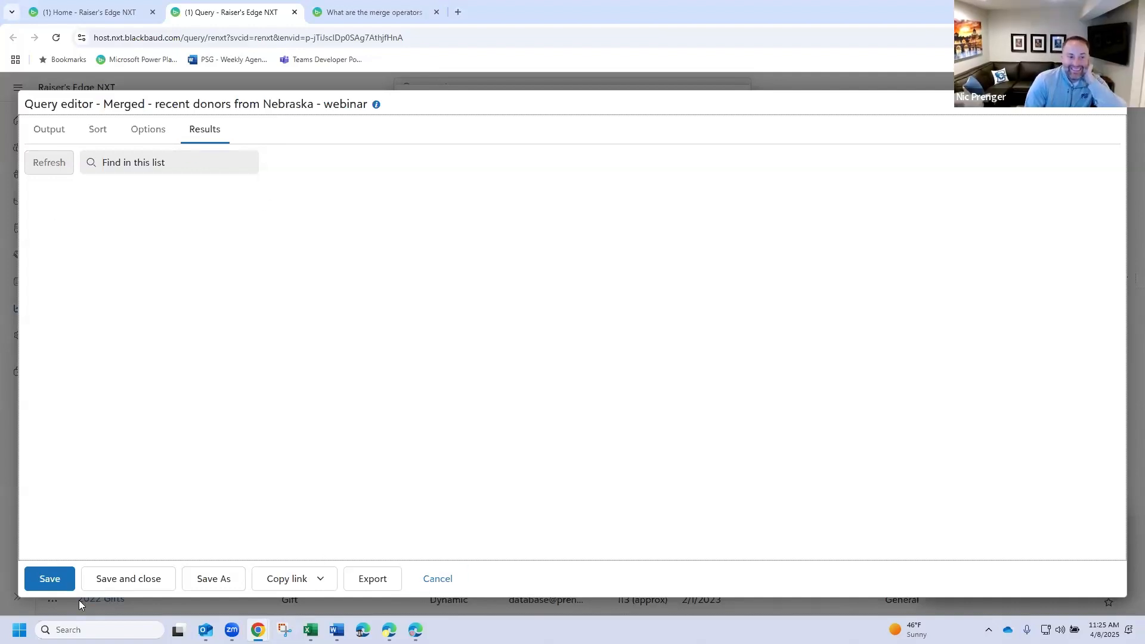
{"action": "left_click", "coordinate": [103, 581]}
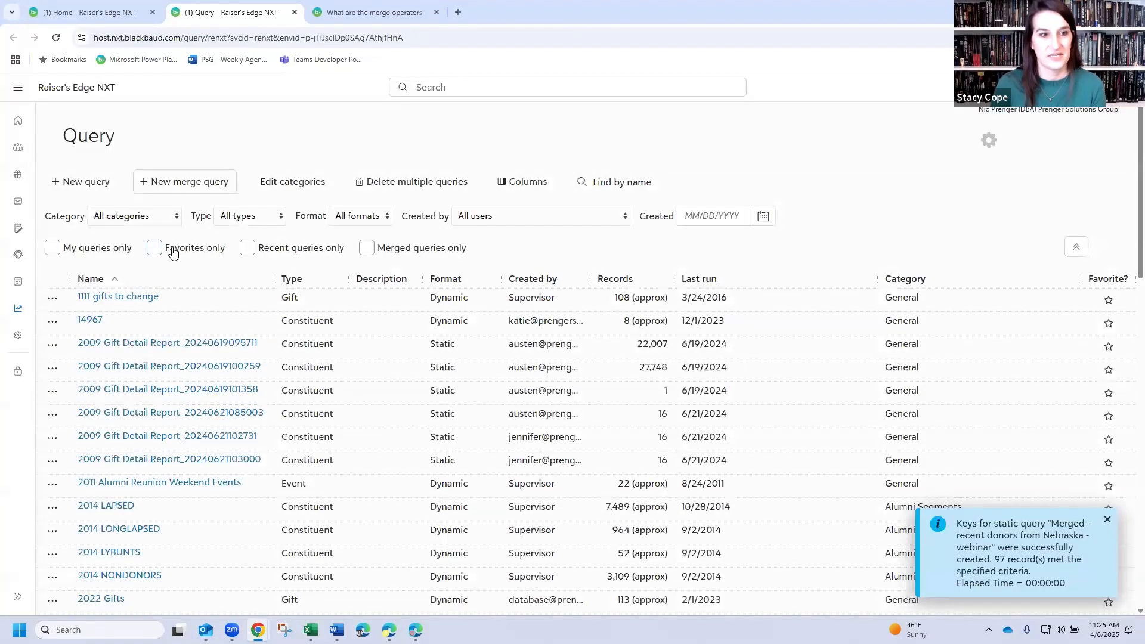
- List only recent queries and open the merged recent donors from Nebraska query to view its results
{"action": "left_click", "coordinate": [247, 248]}
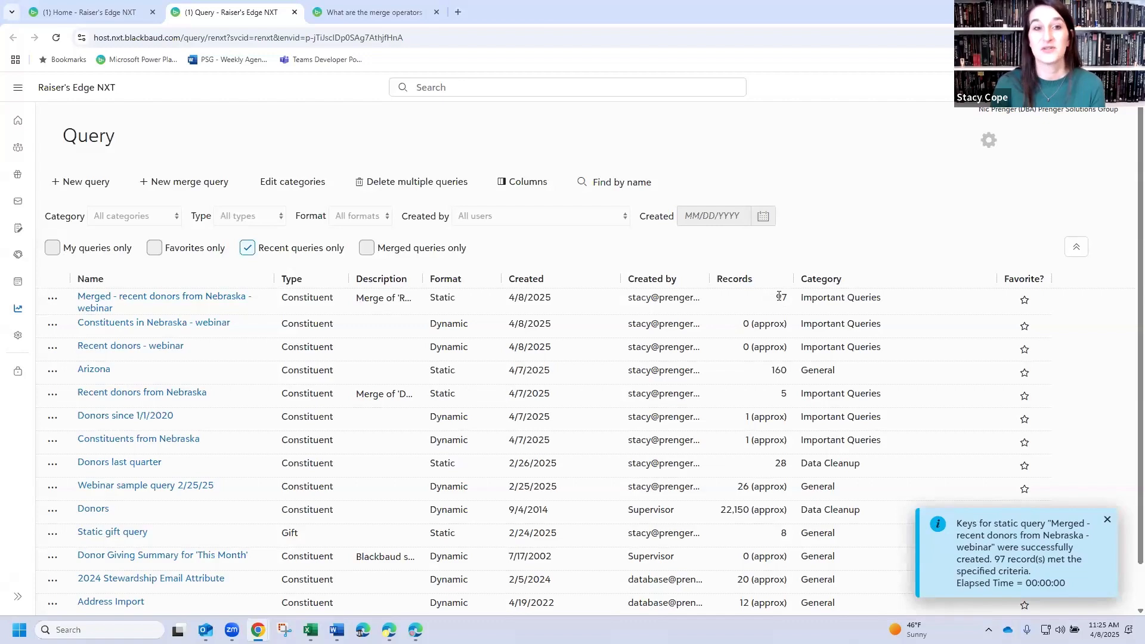
{"action": "left_click", "coordinate": [151, 300]}
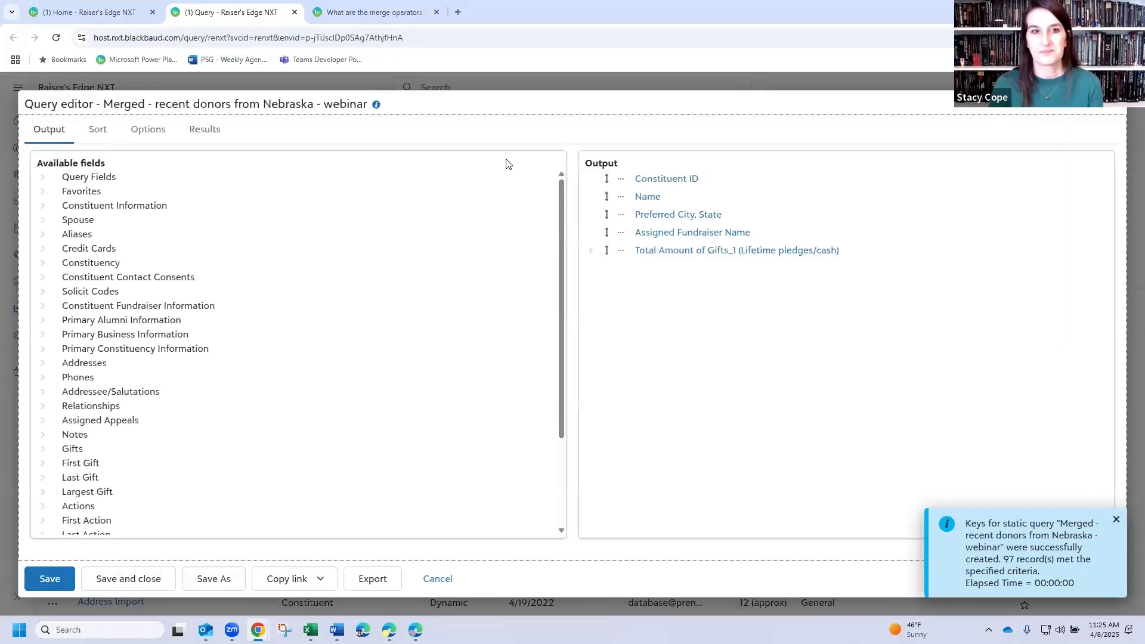
{"action": "left_click", "coordinate": [210, 134]}
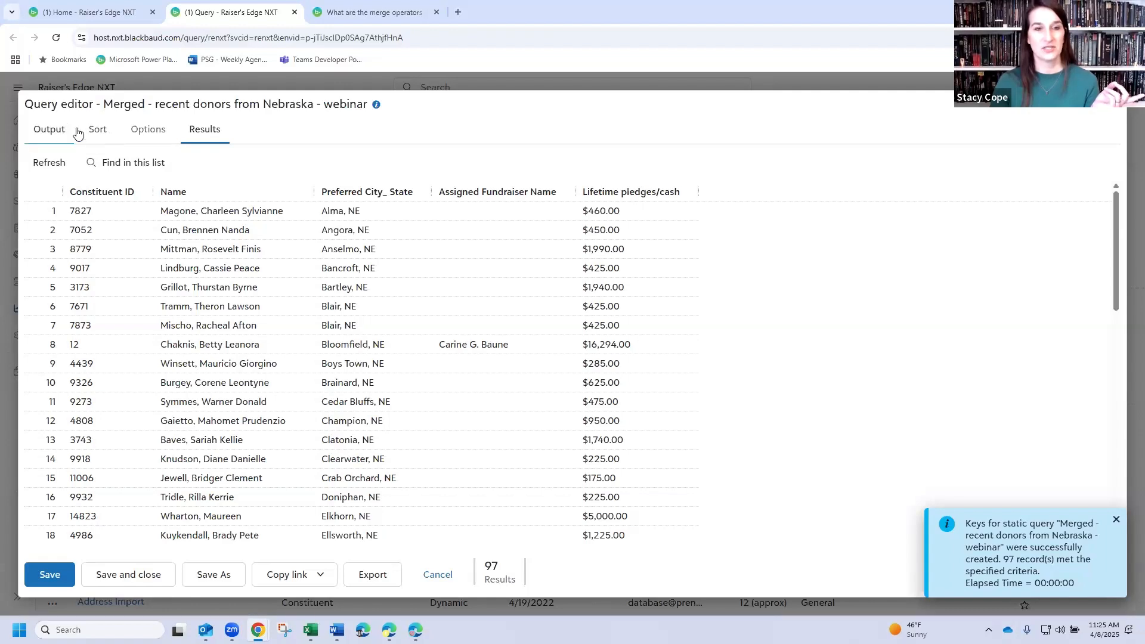
- Switch the Preferred City, State sort to descending and back to ascending
{"action": "left_click", "coordinate": [98, 136]}
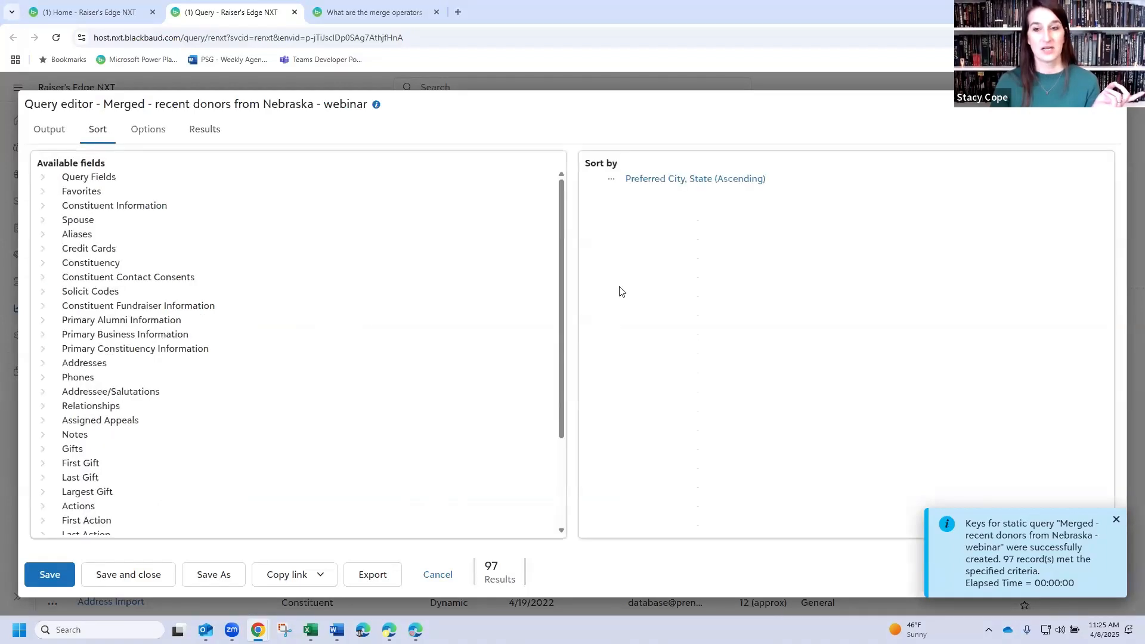
{"action": "left_click", "coordinate": [611, 181]}
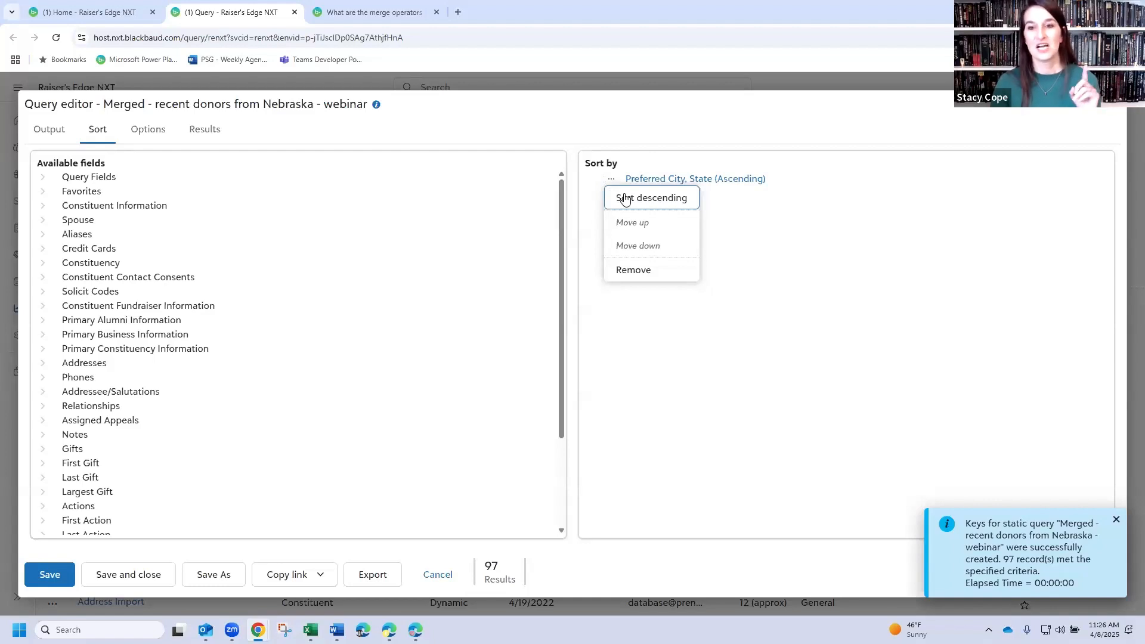
{"action": "left_click", "coordinate": [625, 198]}
{"action": "left_click", "coordinate": [611, 179]}
{"action": "left_click", "coordinate": [624, 203]}
- Regenerate the merged query's static keys for its results, and leave the query without saving it again
{"action": "left_click", "coordinate": [224, 137]}
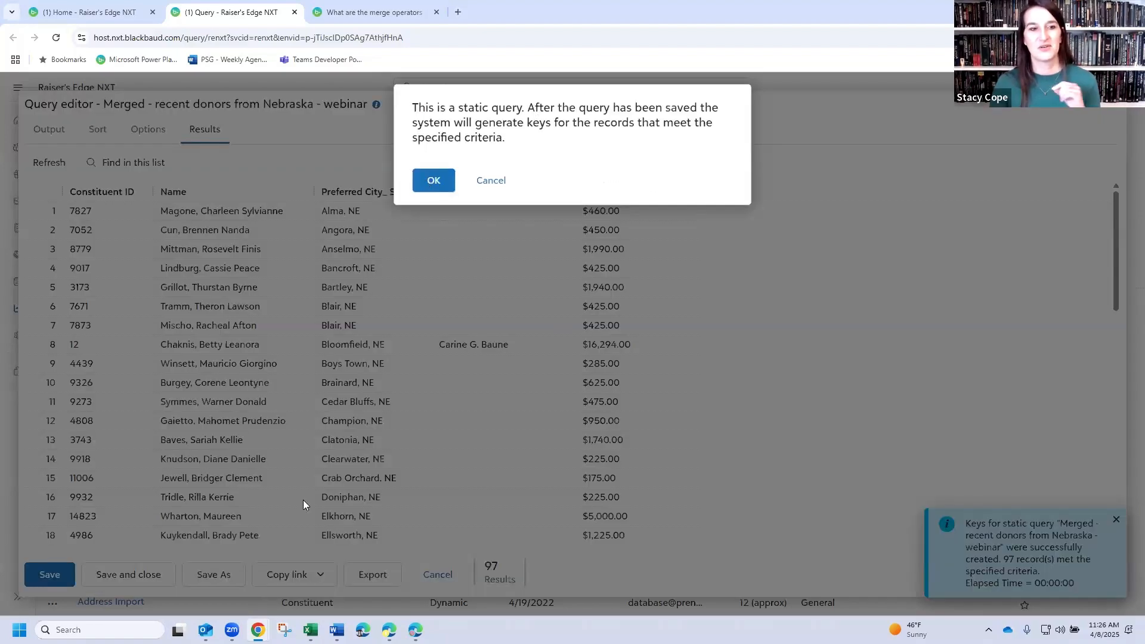
{"action": "key", "text": "Return"}
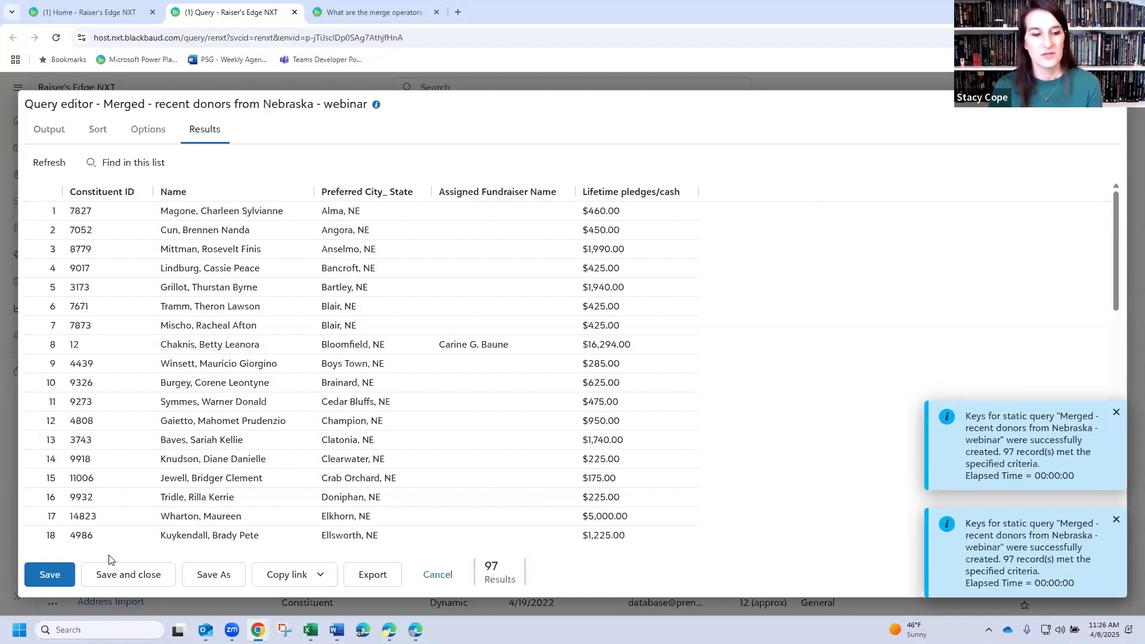
{"action": "left_click", "coordinate": [145, 574]}
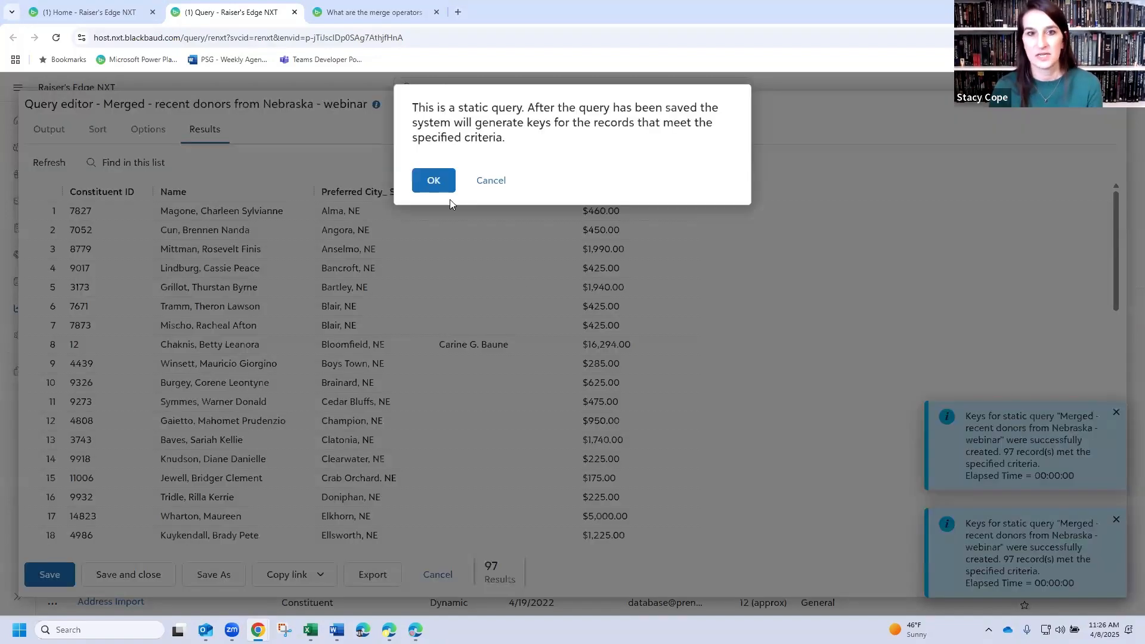
{"action": "left_click", "coordinate": [500, 183]}
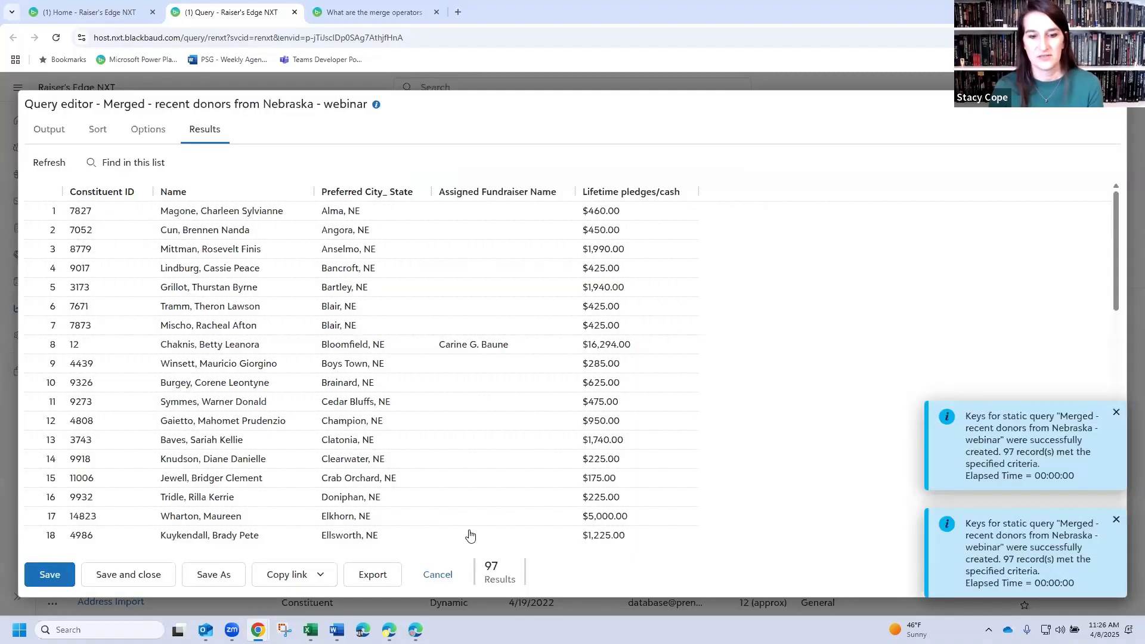
{"action": "left_click", "coordinate": [441, 576]}
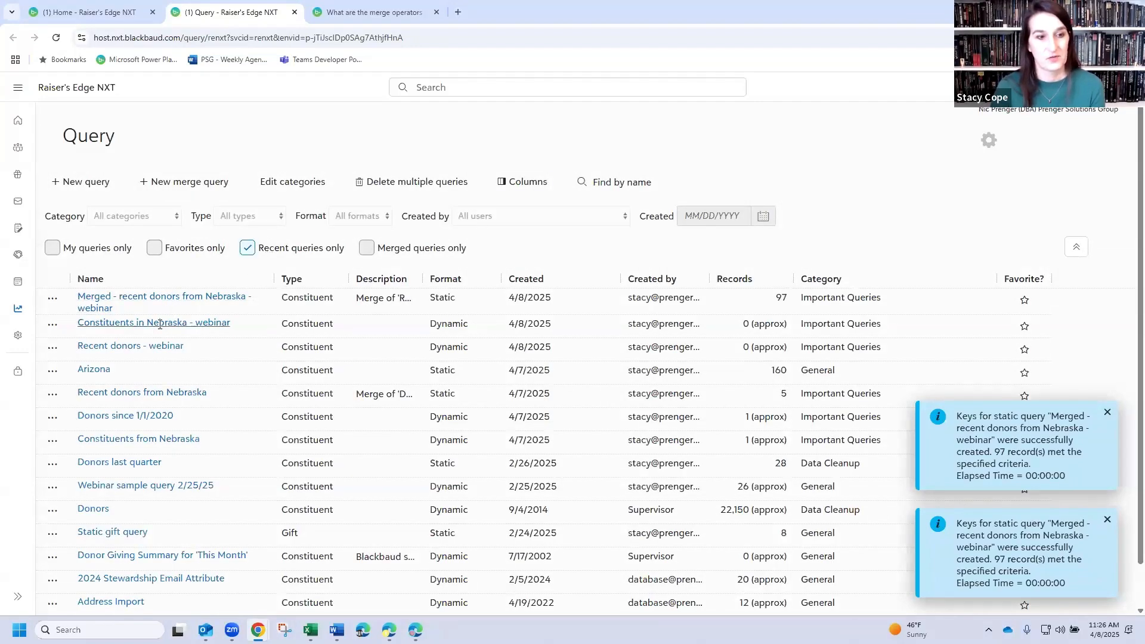
- Set the Gift Date criterion of "Recent donors - webinar" to greater than or equal to 01/01/2022, and save and close the query
{"action": "left_click", "coordinate": [137, 354]}
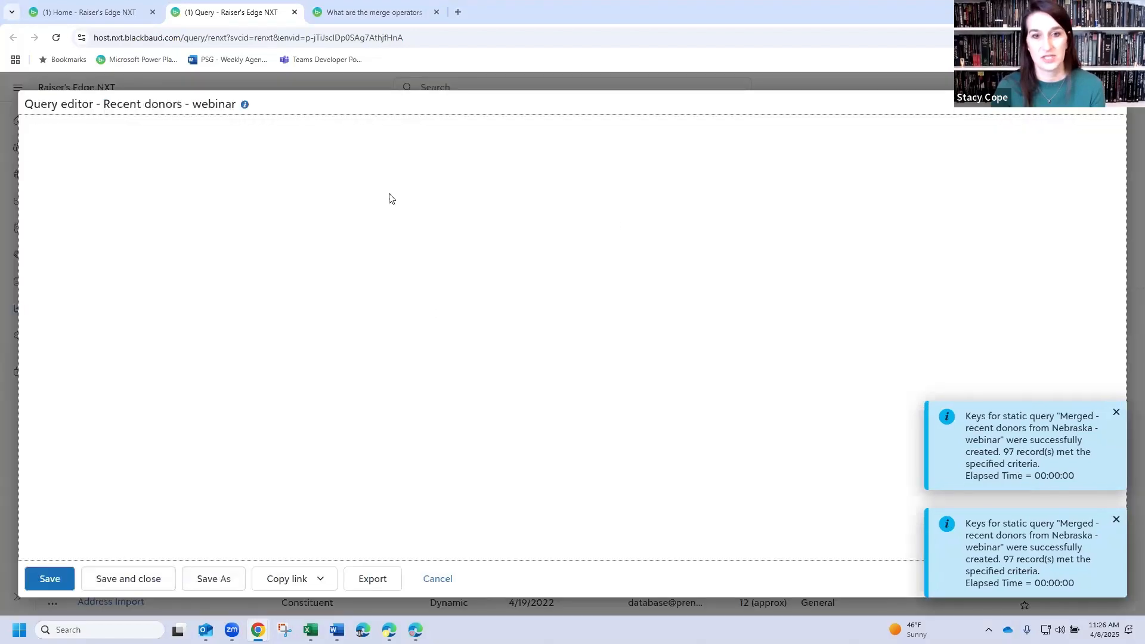
{"action": "left_click", "coordinate": [713, 202]}
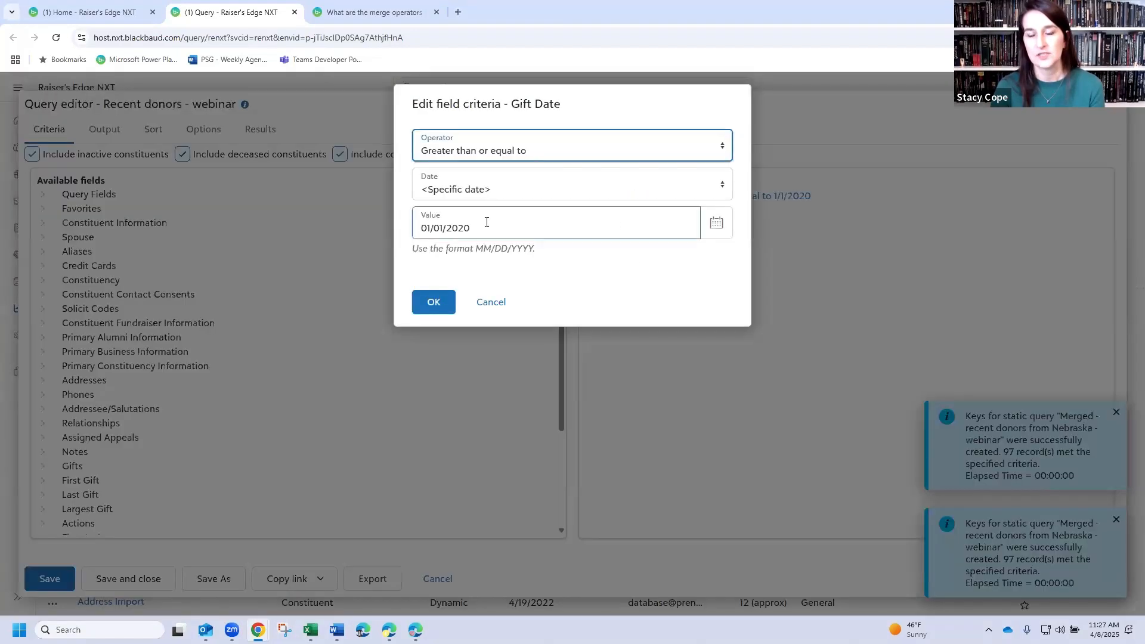
{"action": "left_click_drag", "start_coordinate": [471, 230], "coordinate": [466, 231]}
{"action": "type", "text": "2"}
{"action": "left_click", "coordinate": [434, 302]}
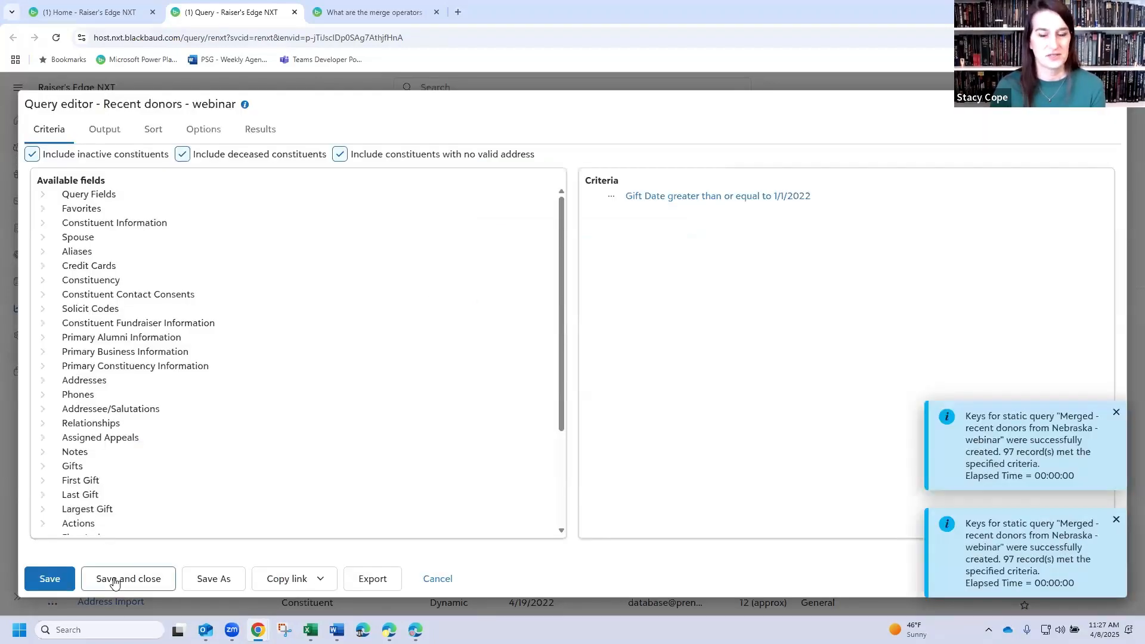
{"action": "left_click", "coordinate": [114, 583]}
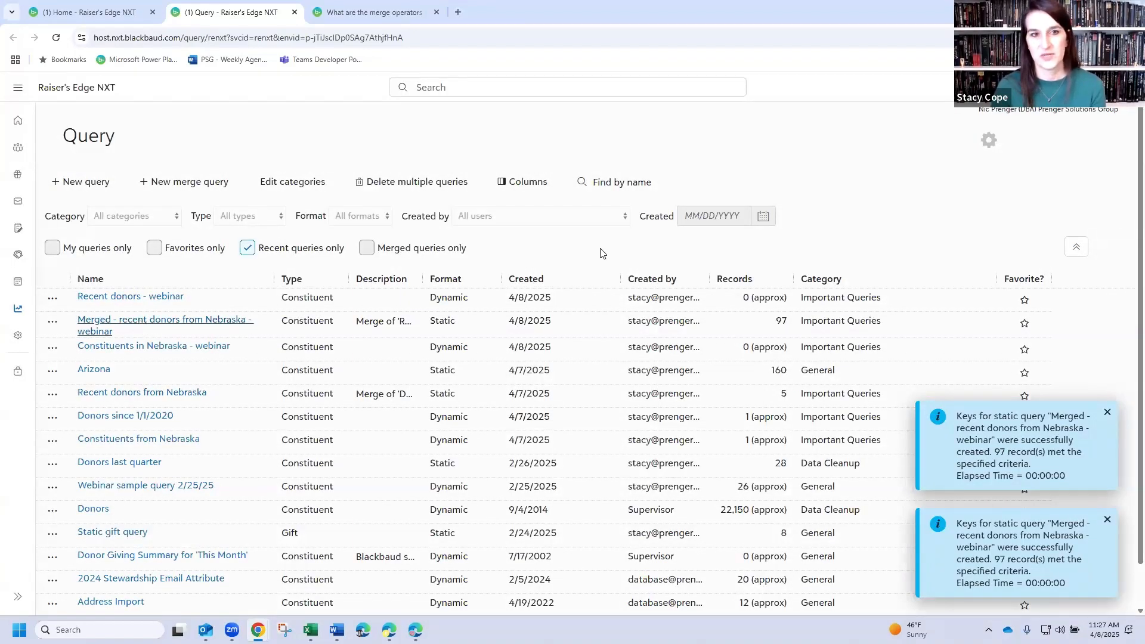
- View the merged Nebraska donors query's results, and switch its Preferred City, State sort to descending and back to ascending
{"action": "left_click", "coordinate": [204, 131]}
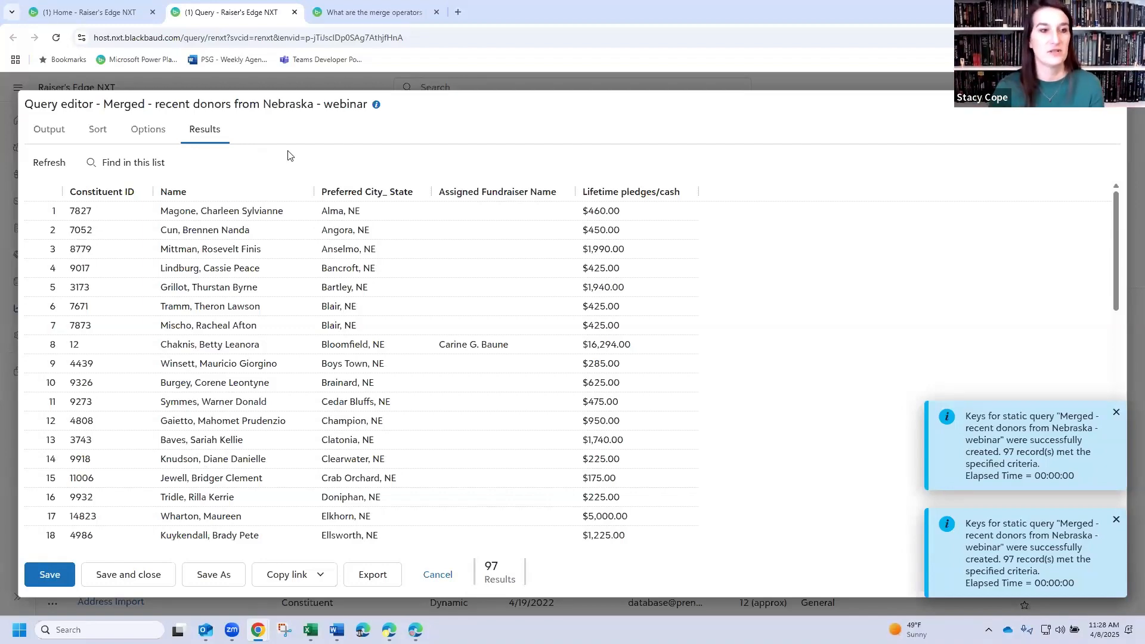
{"action": "left_click", "coordinate": [85, 133]}
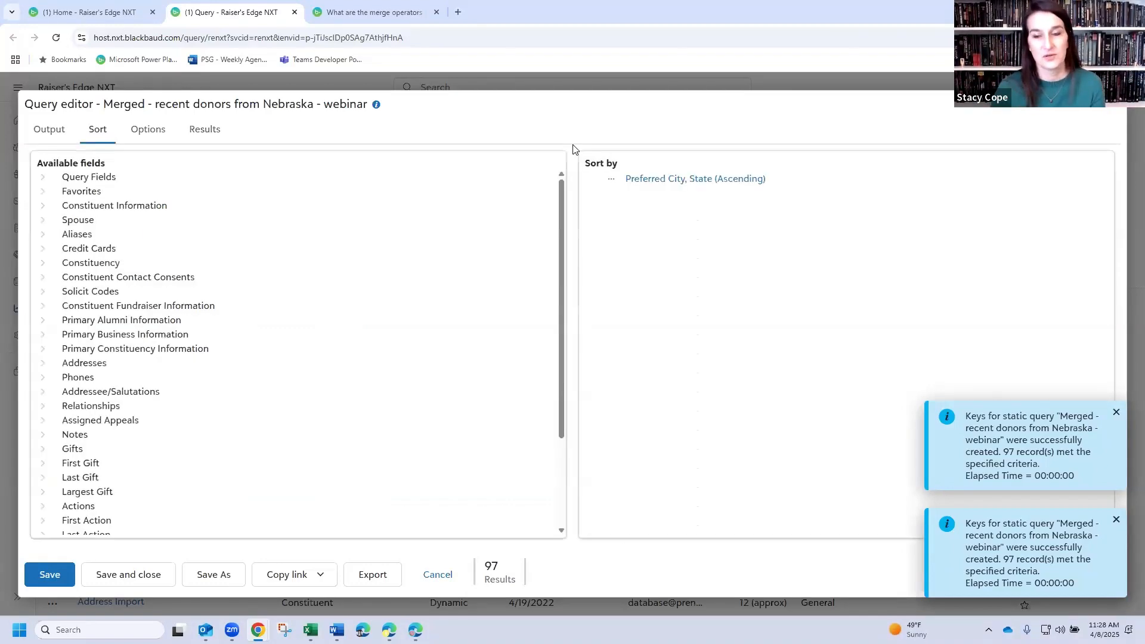
{"action": "left_click", "coordinate": [612, 181]}
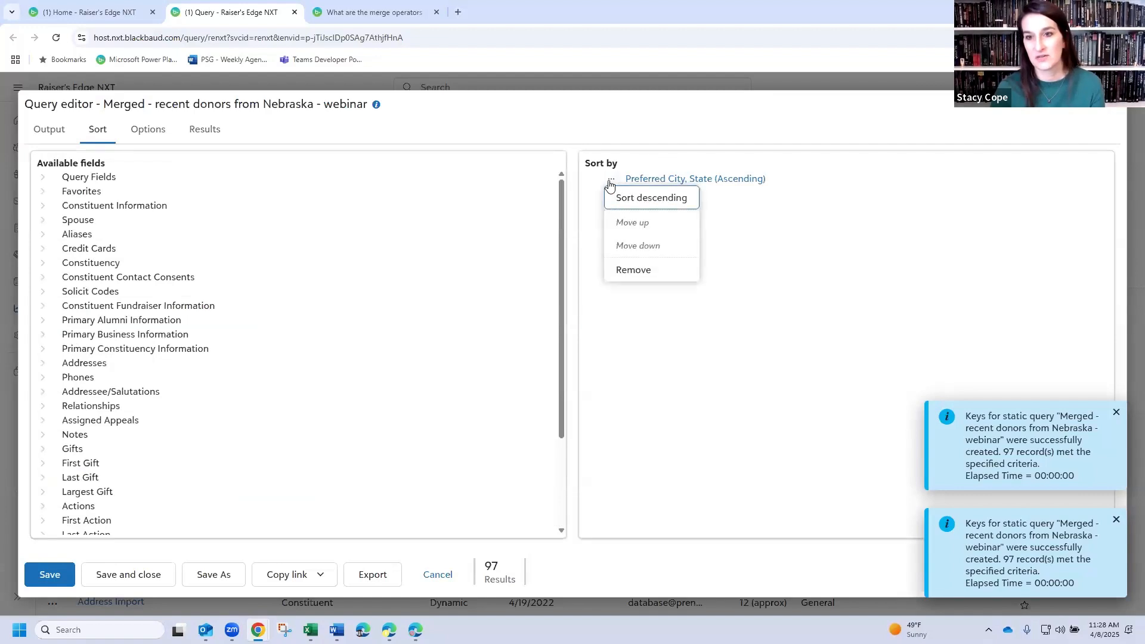
{"action": "left_click", "coordinate": [632, 197]}
{"action": "left_click", "coordinate": [612, 181]}
{"action": "left_click", "coordinate": [625, 199]}
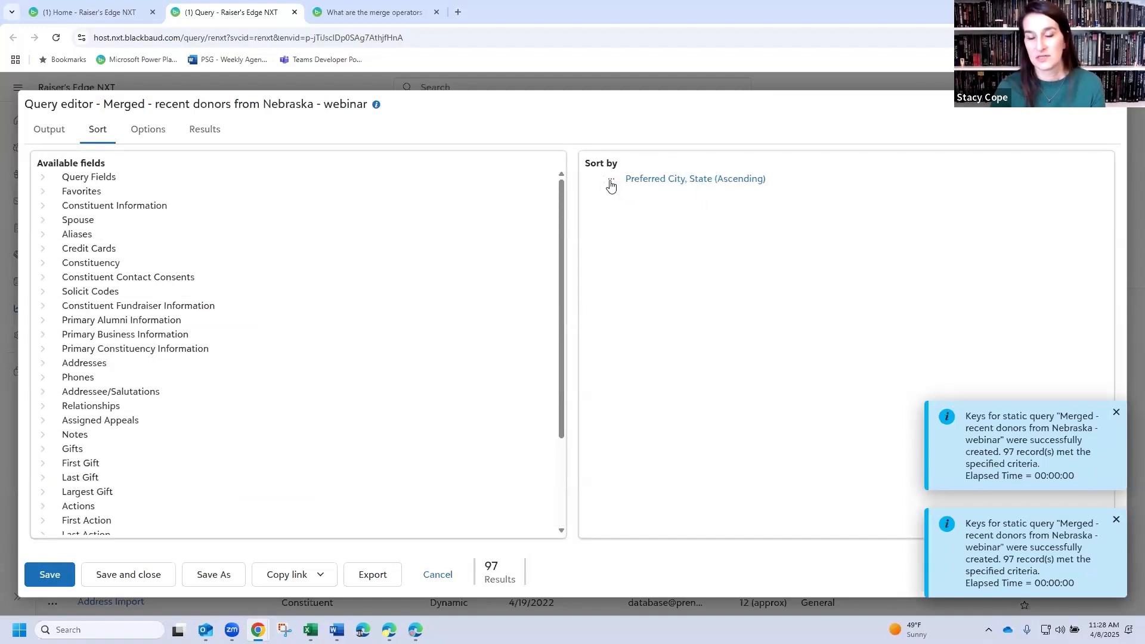
- Rerun the merged query's results, agreeing to save it and regenerate its static keys
{"action": "left_click", "coordinate": [209, 137]}
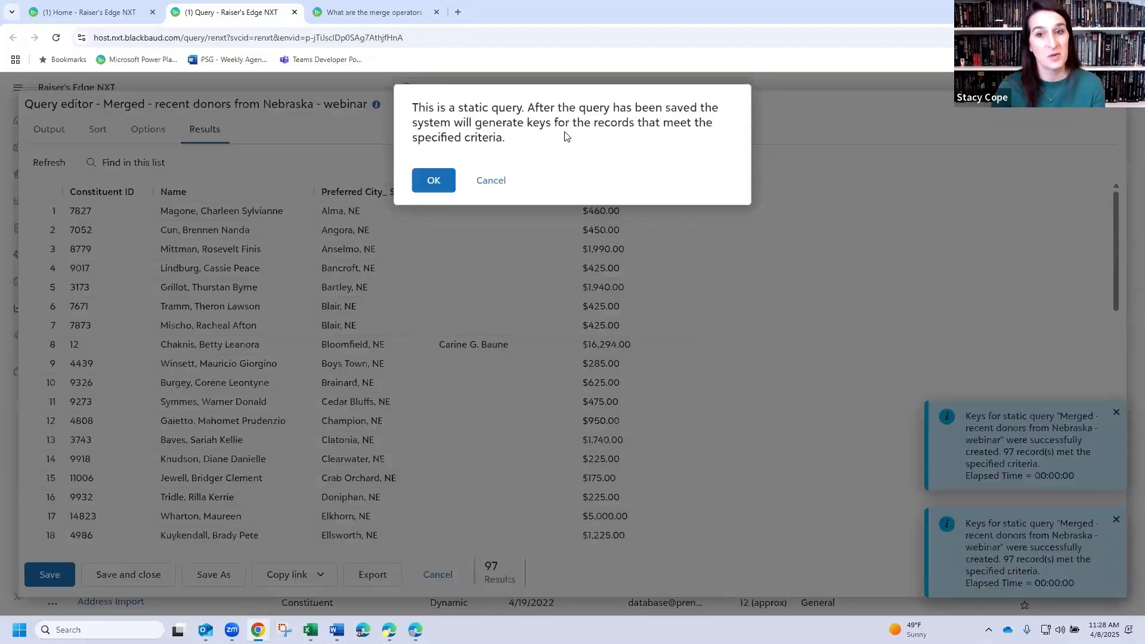
{"action": "left_click", "coordinate": [434, 185]}
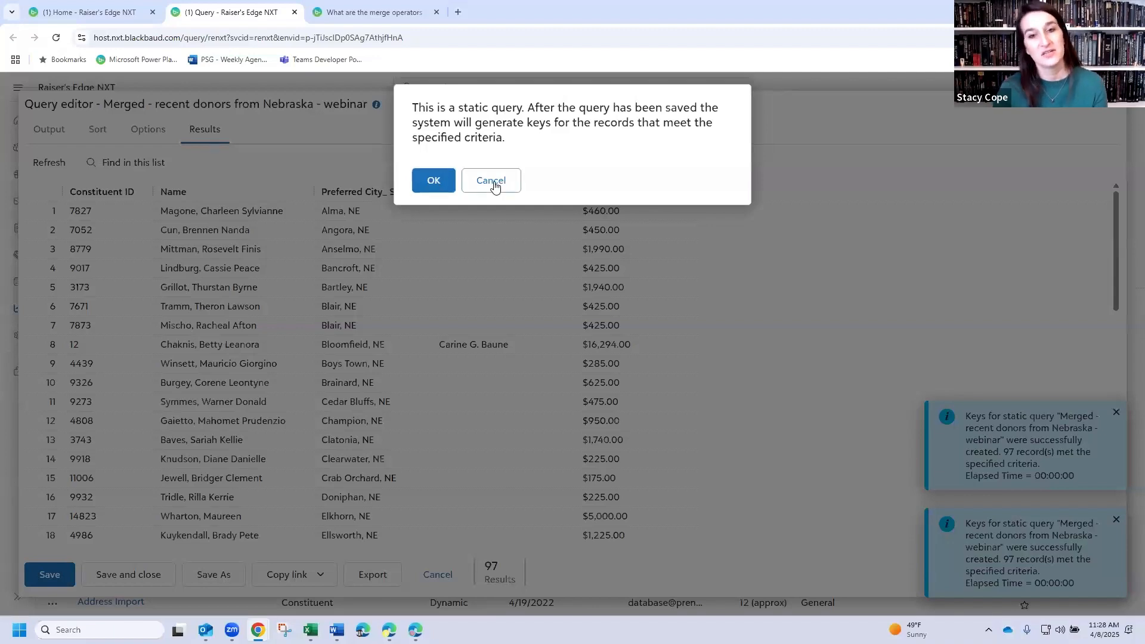
{"action": "left_click", "coordinate": [427, 180]}
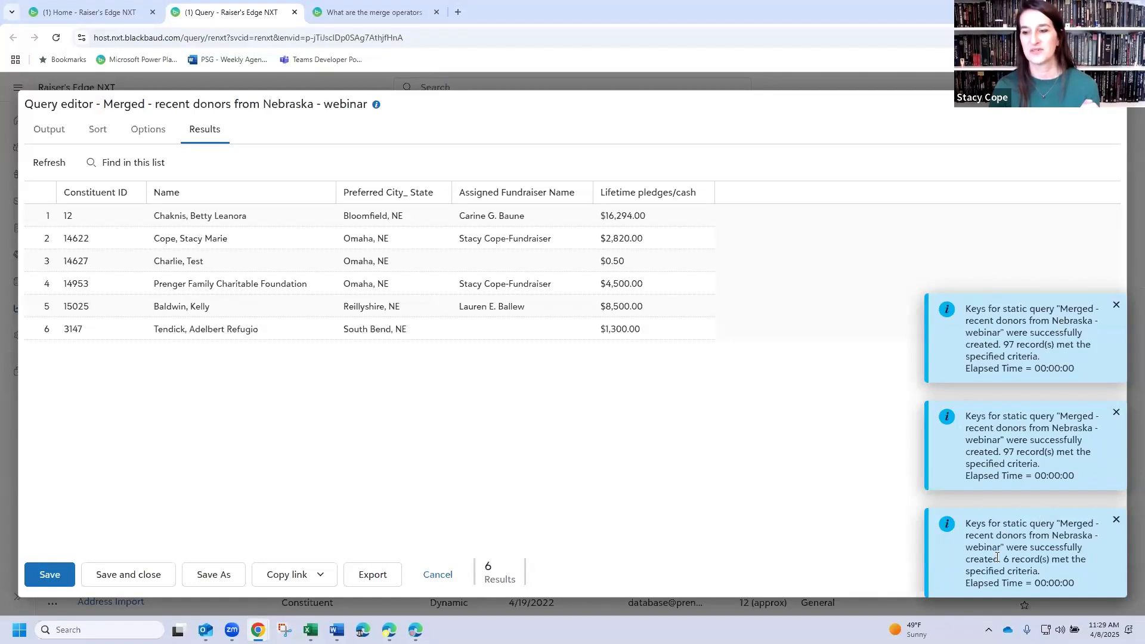
- Dismiss the static key creation notifications
{"action": "left_click", "coordinate": [1116, 521]}
{"action": "left_click", "coordinate": [1117, 521]}
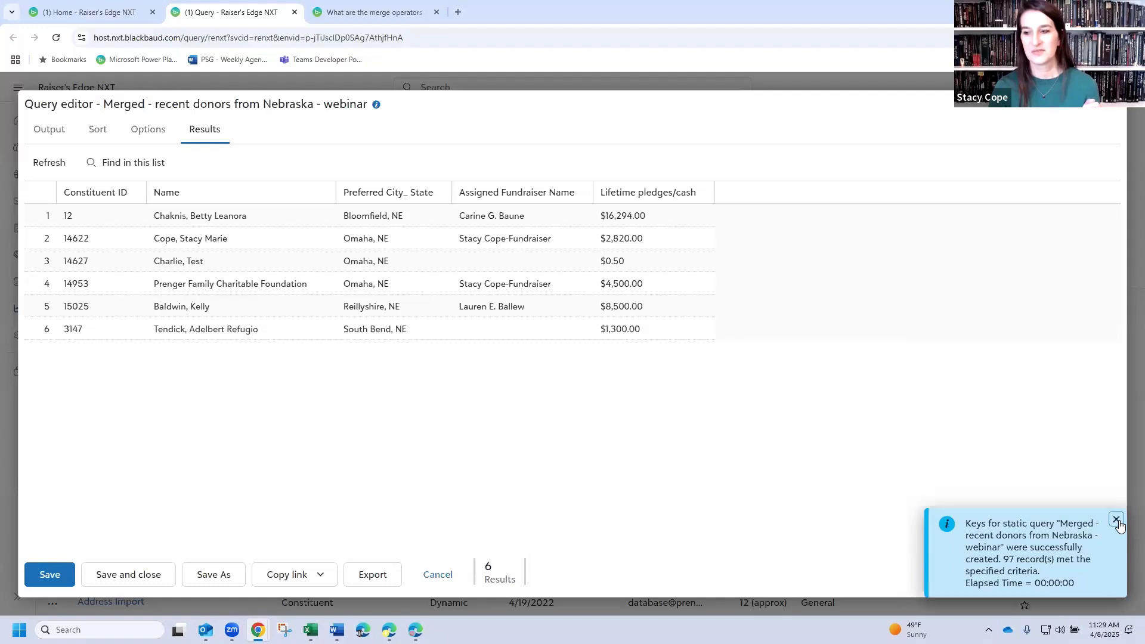
{"action": "left_click", "coordinate": [1118, 523]}
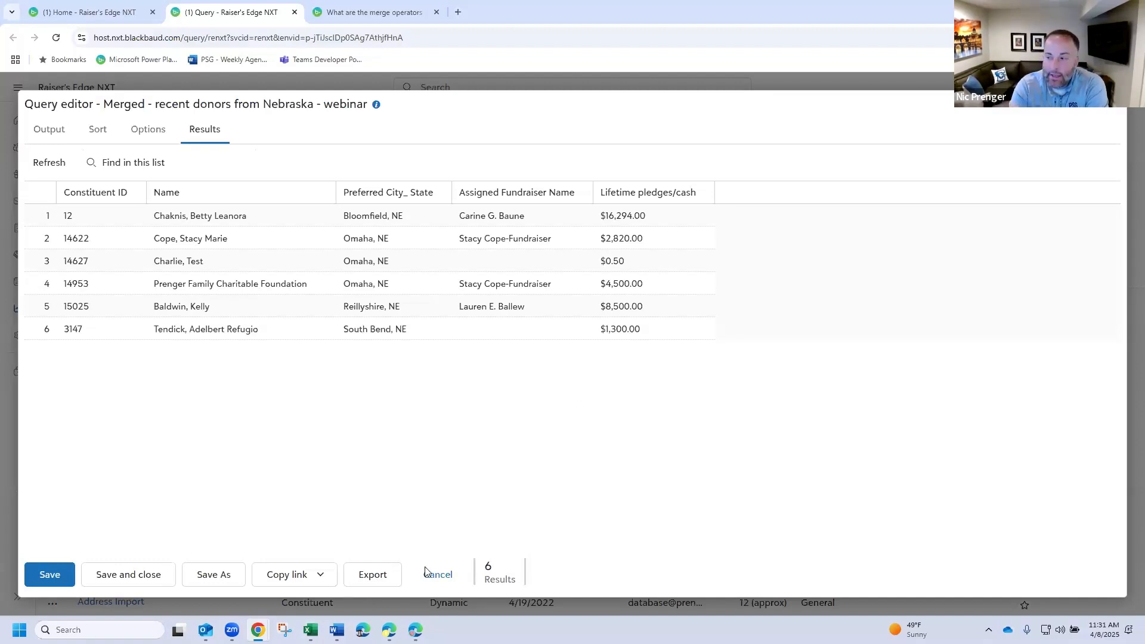
- Leave the merged query without saving it again, and turn off the recent queries only filter in the query list
{"action": "left_click", "coordinate": [476, 567]}
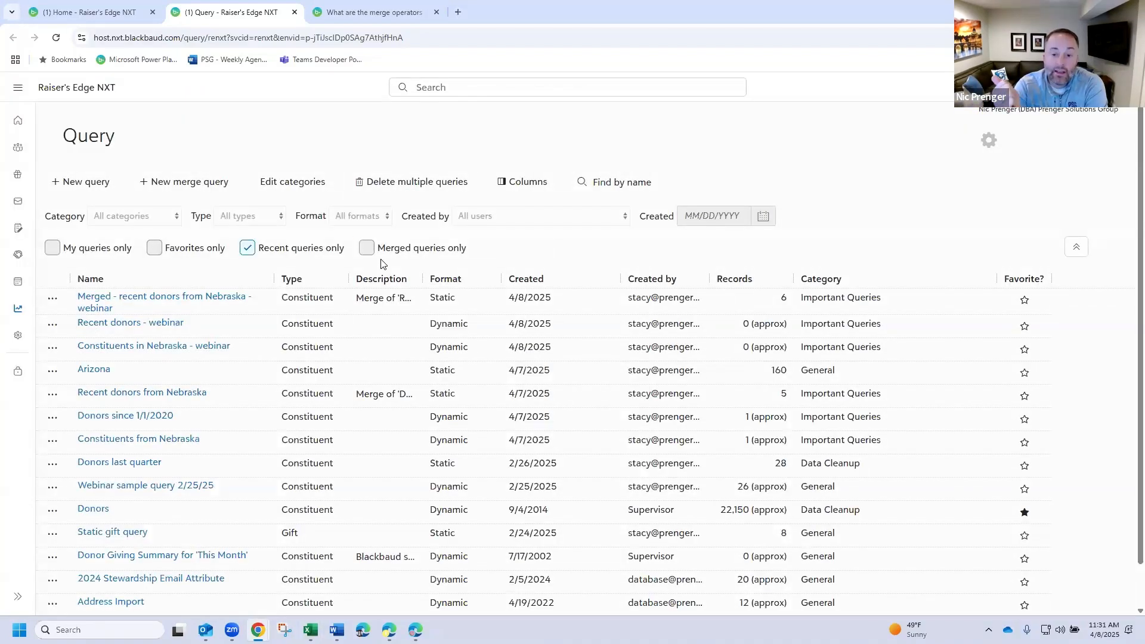
{"action": "left_click", "coordinate": [248, 248]}
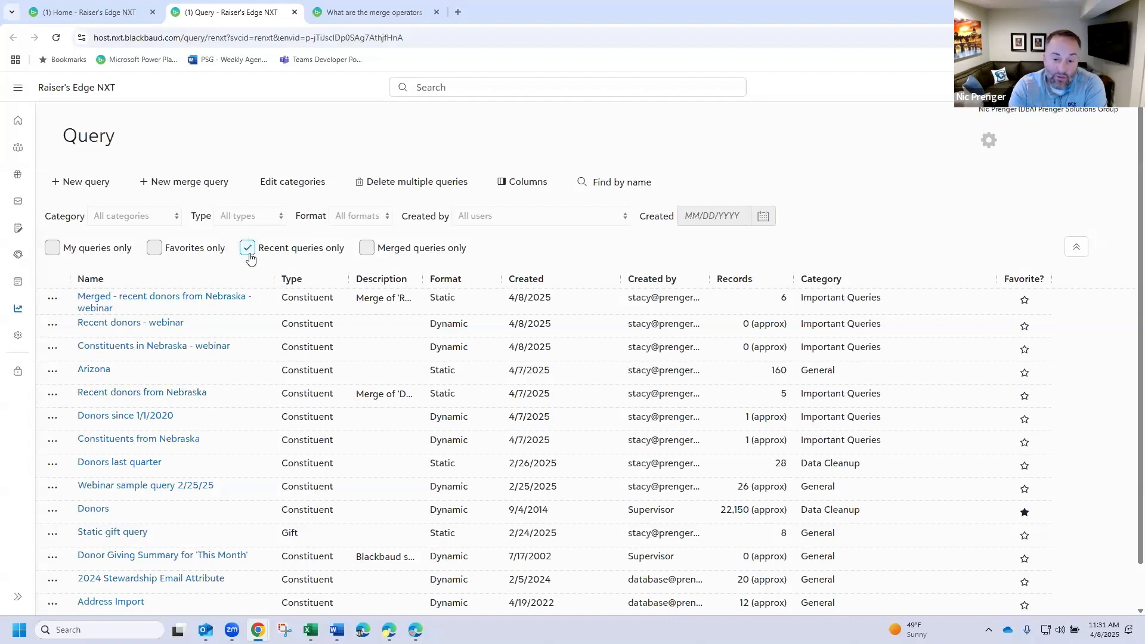